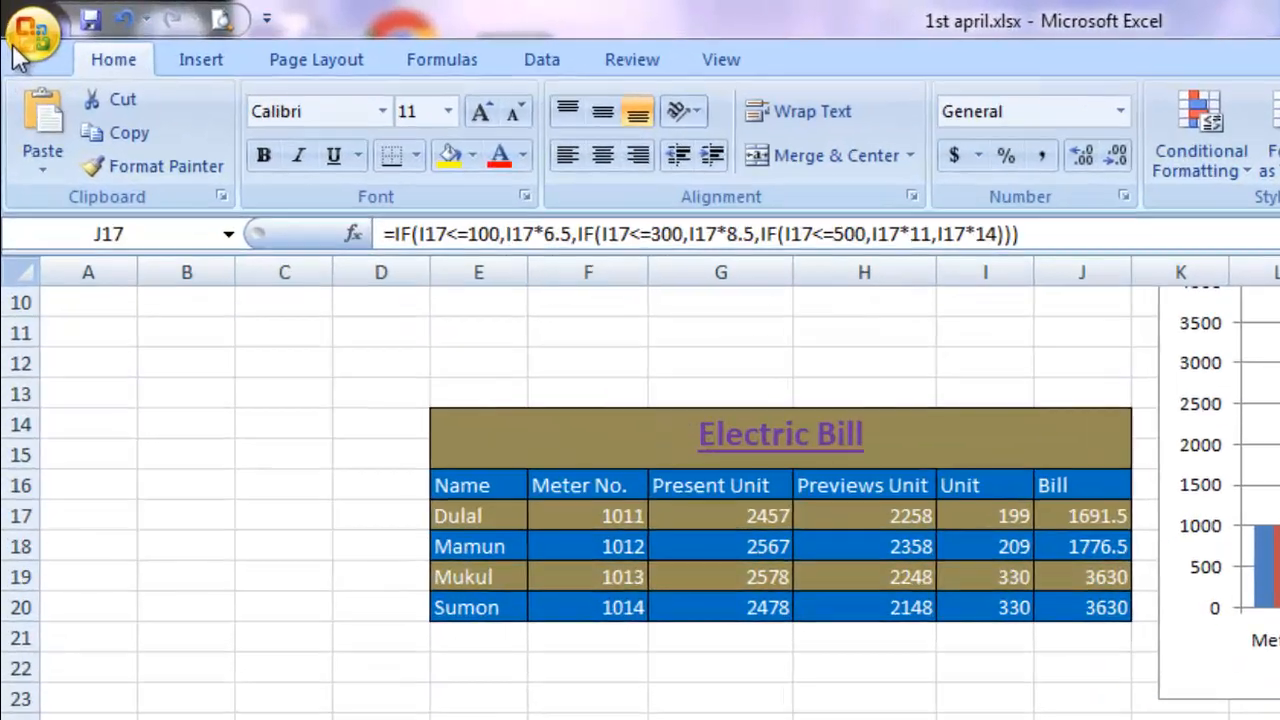
- Create a new blank workbook
{"action": "left_click", "coordinate": [20, 20]}
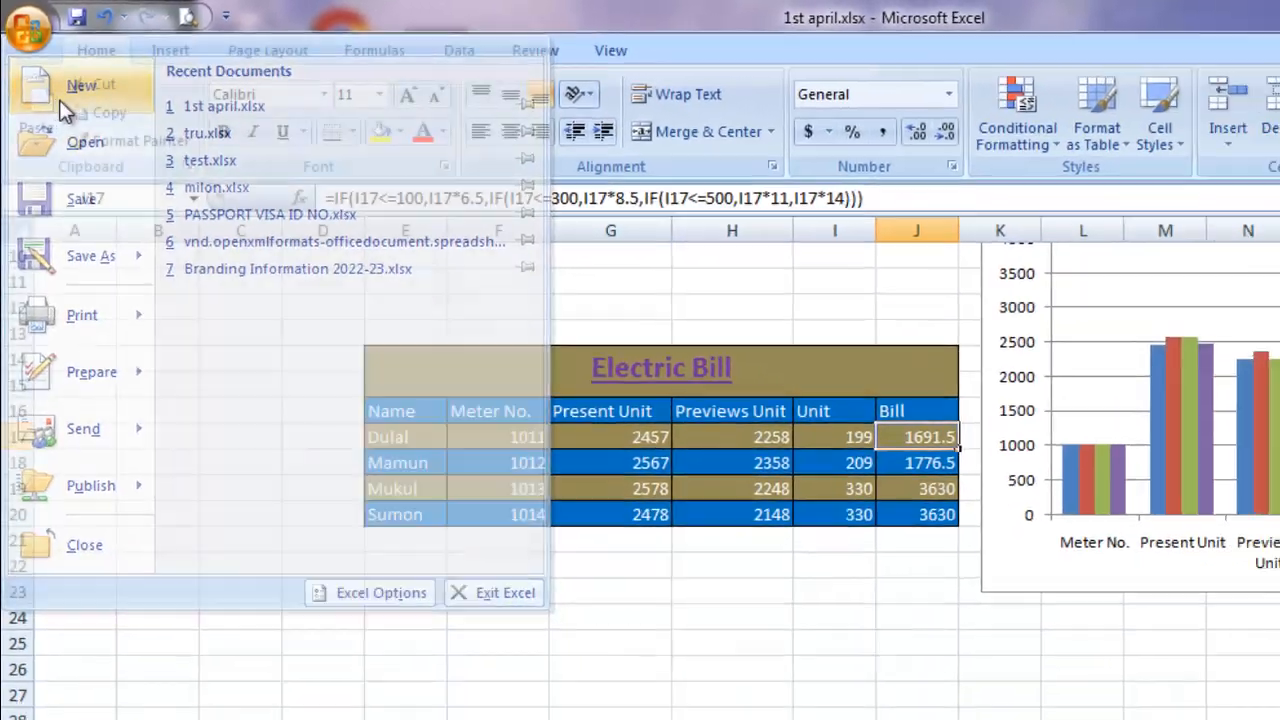
{"action": "left_click", "coordinate": [78, 140]}
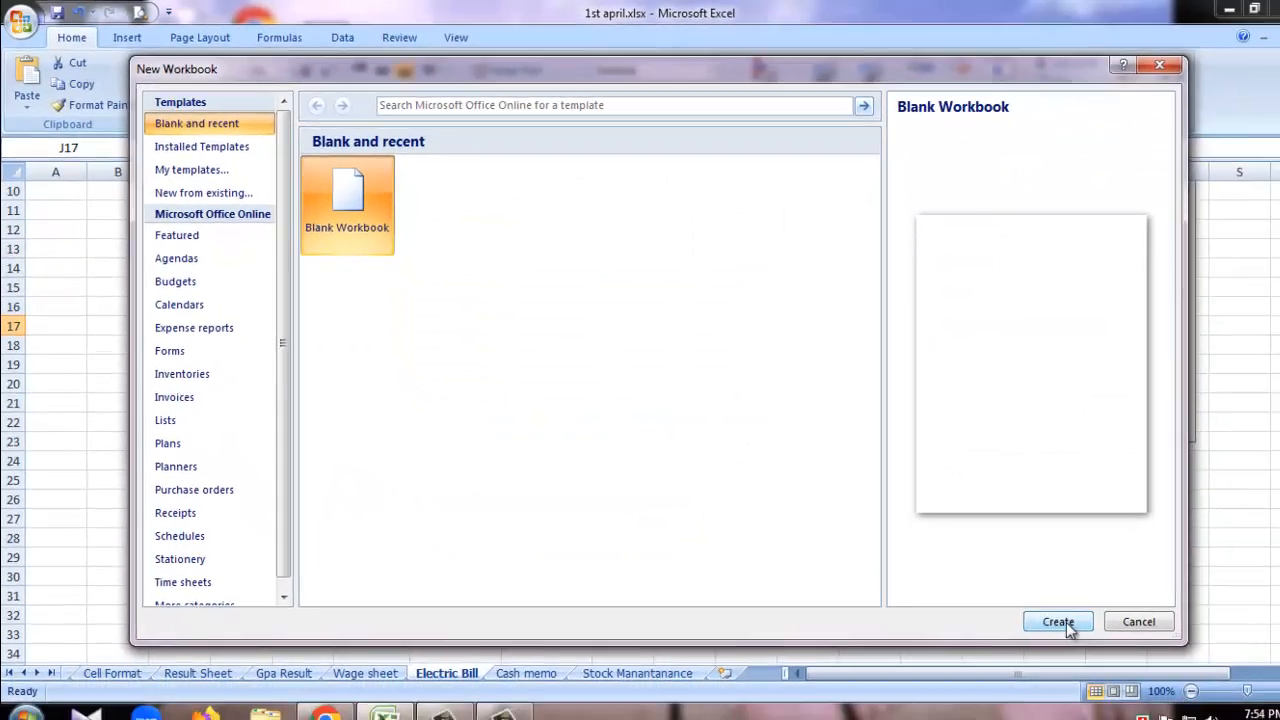
{"action": "left_click", "coordinate": [1138, 666]}
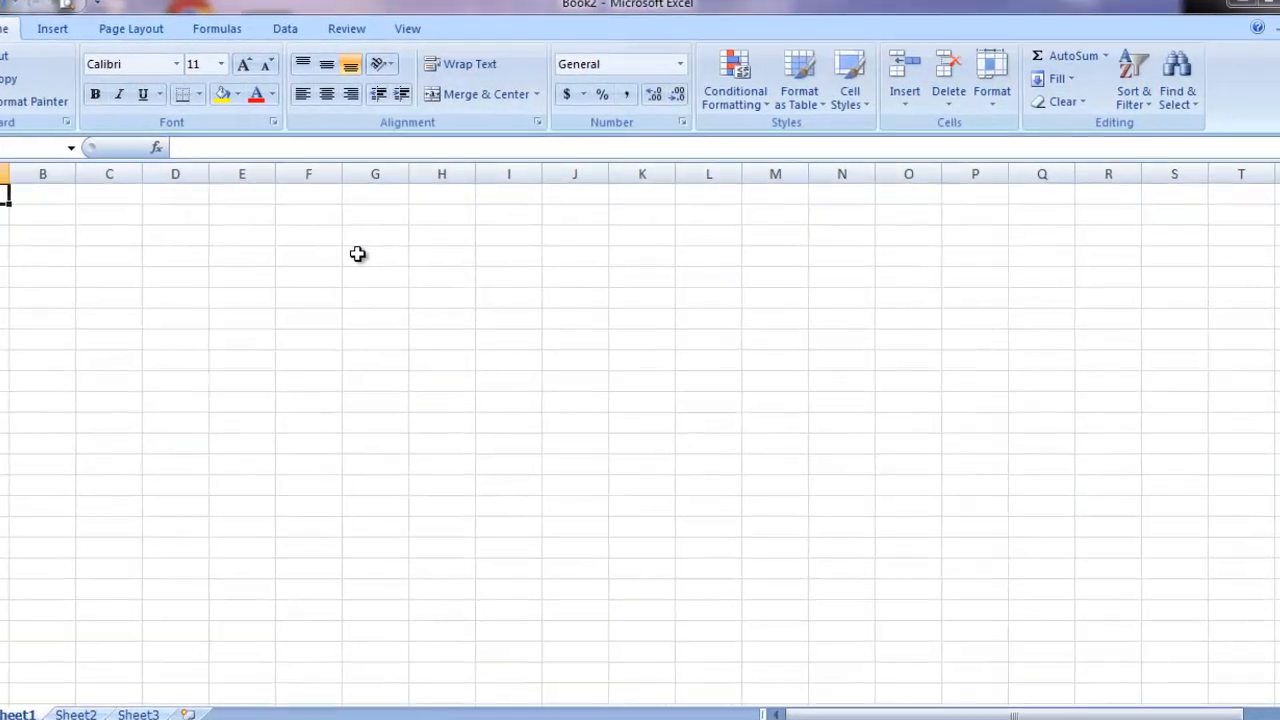
- Merge and center the range G4:N7 and enter the title "Electic Bill" in it
{"action": "left_click_drag", "start_coordinate": [425, 248], "coordinate": [868, 294]}
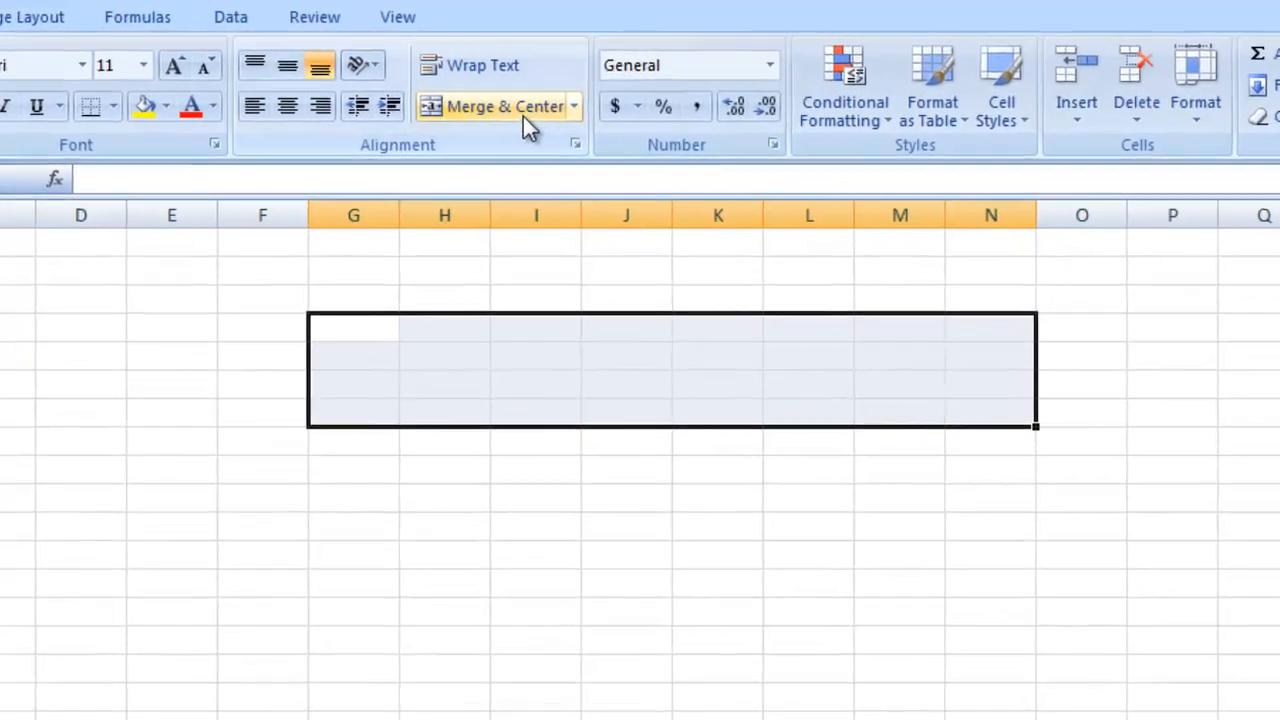
{"action": "left_click", "coordinate": [439, 90]}
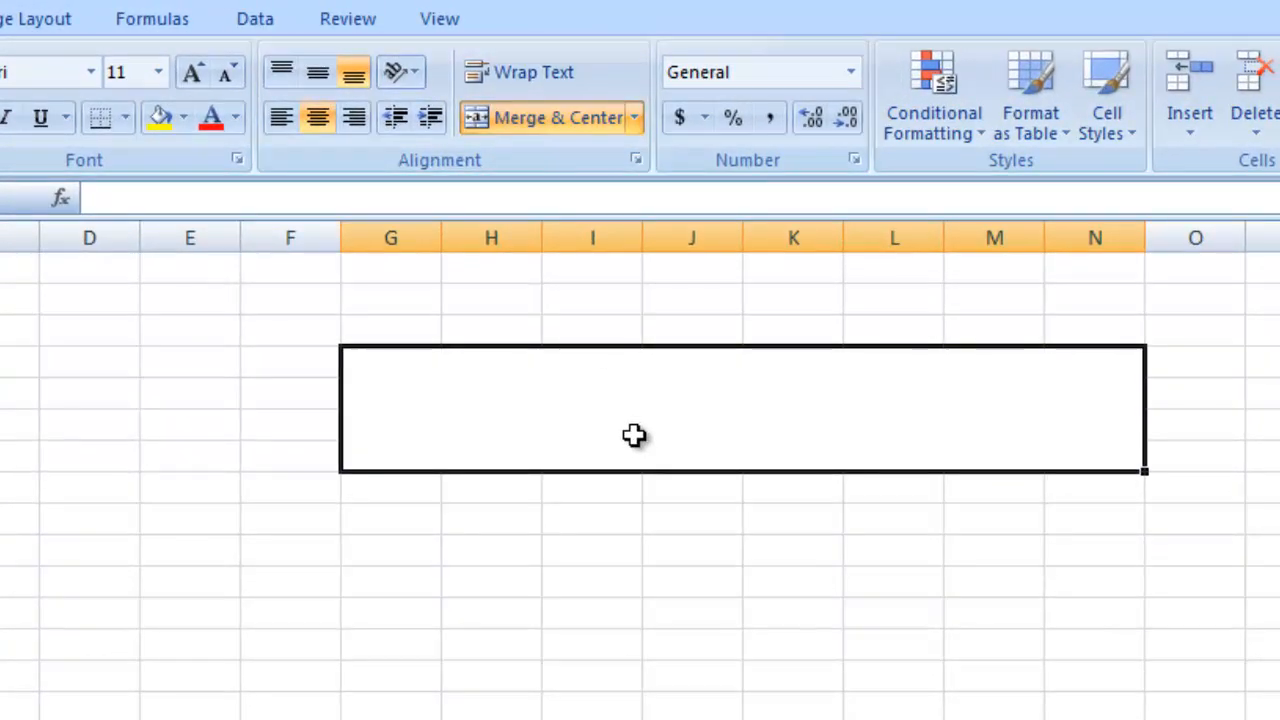
{"action": "type", "text": "Elec"}
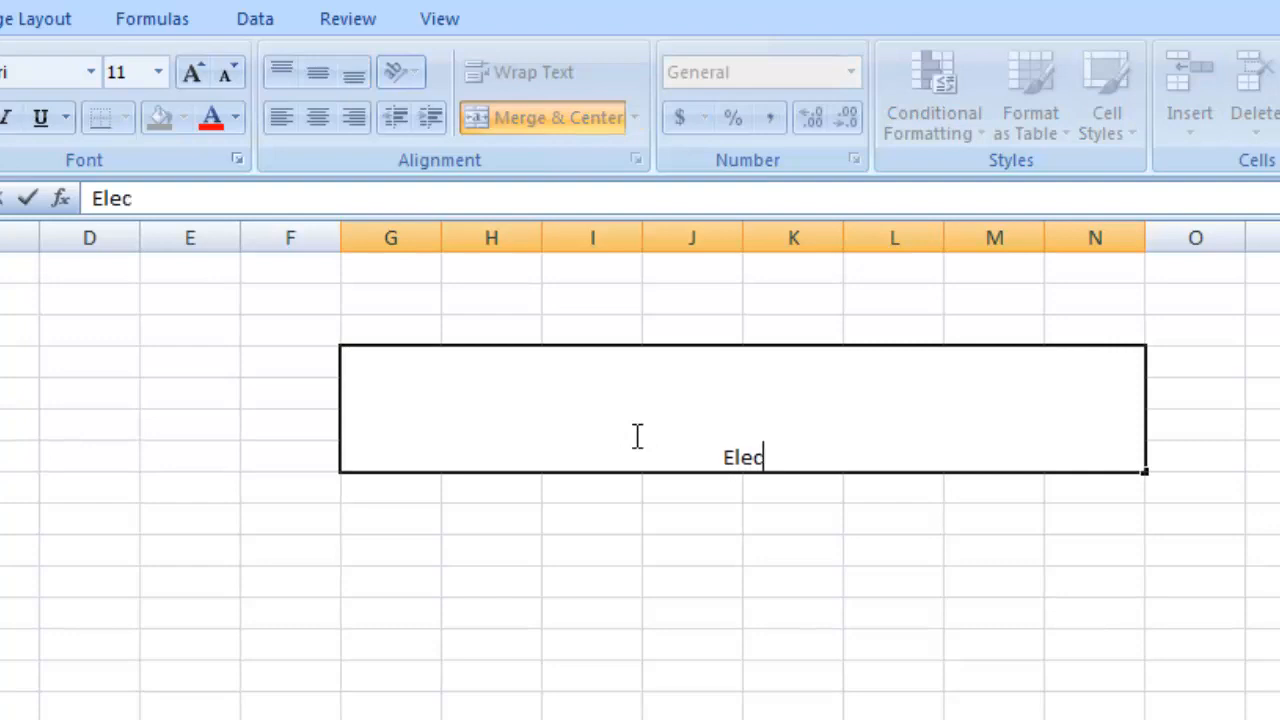
{"action": "type", "text": "tic Bill"}
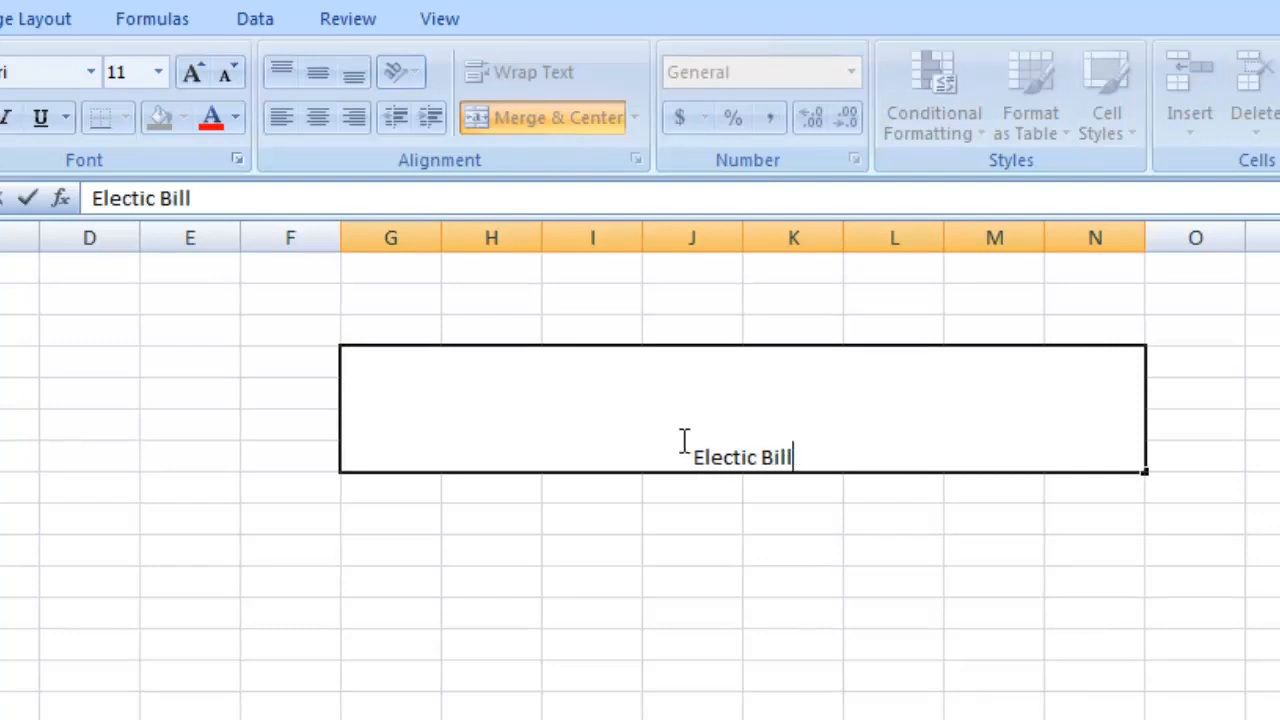
{"action": "key", "text": "Return"}
- Align the merged title vertically to the middle and make it bold
{"action": "left_click", "coordinate": [531, 377]}
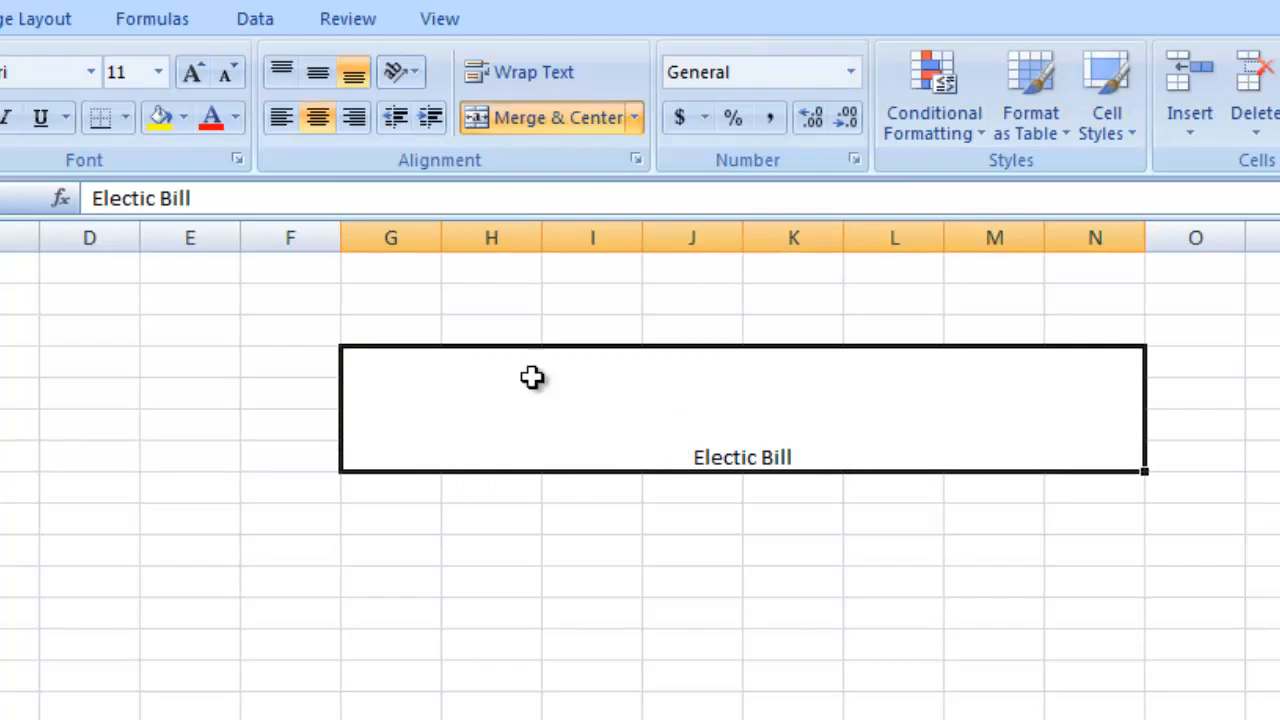
{"action": "left_click", "coordinate": [328, 75]}
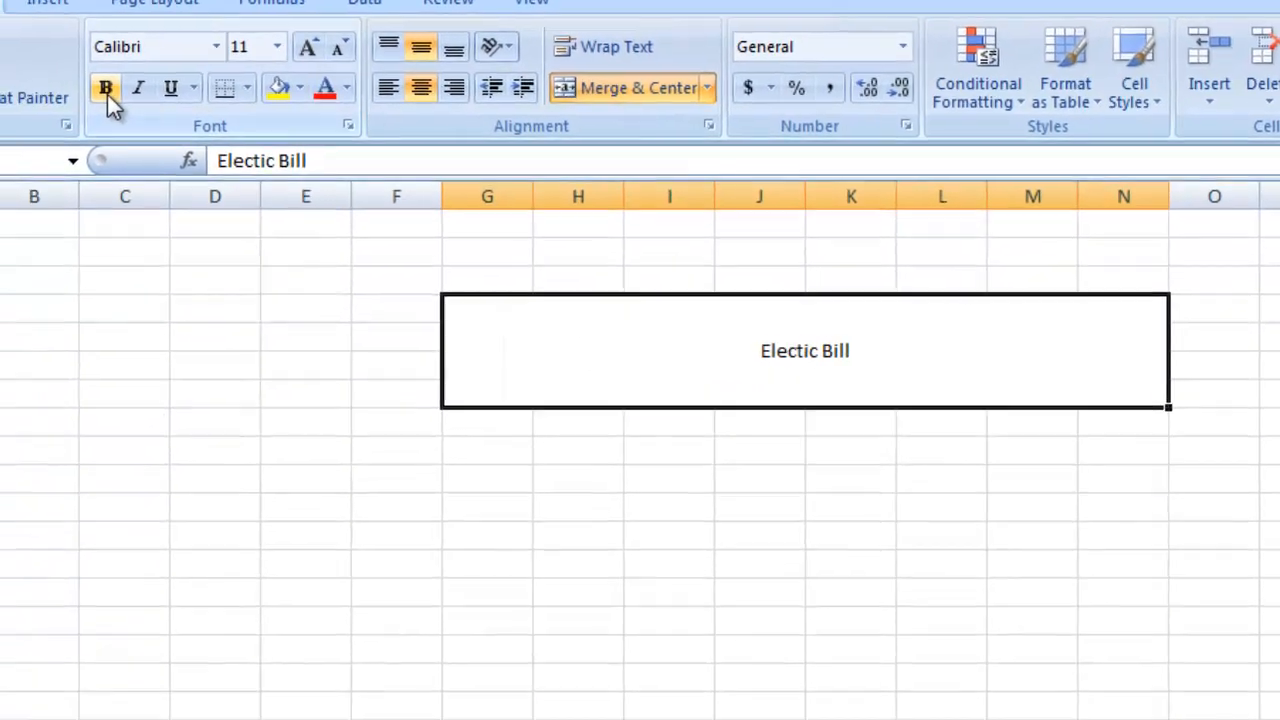
{"action": "left_click", "coordinate": [112, 88]}
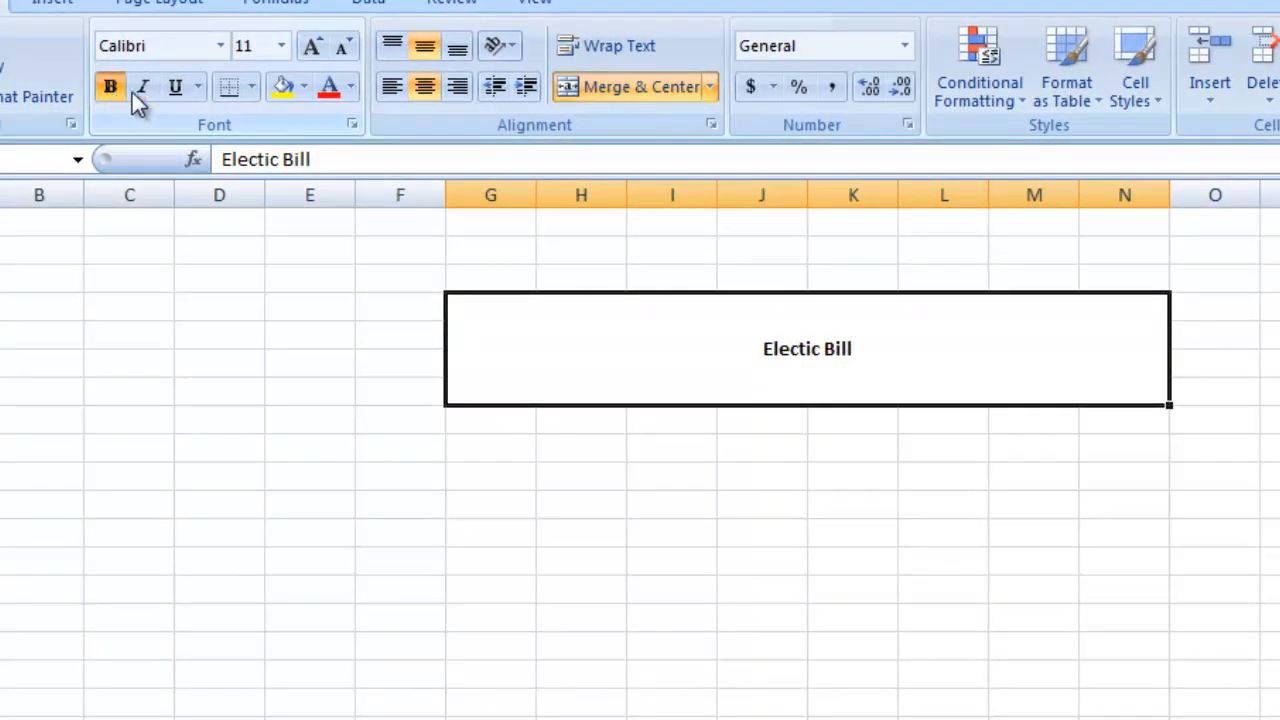
- Enlarge the title to font size 26 and color it red on a yellow fill
{"action": "left_click", "coordinate": [313, 47]}
{"action": "left_click", "coordinate": [313, 47]}
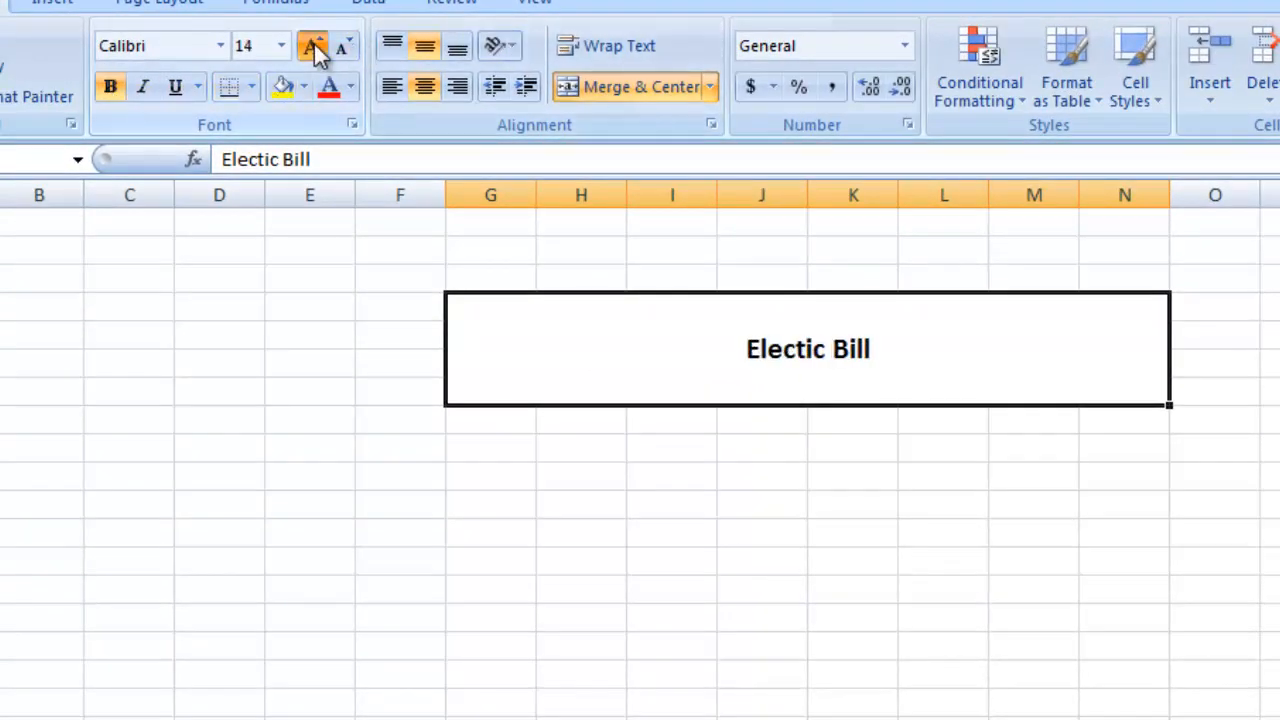
{"action": "left_click", "coordinate": [313, 47]}
{"action": "left_click", "coordinate": [313, 47]}
{"action": "left_click", "coordinate": [313, 47]}
{"action": "left_click", "coordinate": [313, 47]}
{"action": "left_click", "coordinate": [313, 47]}
{"action": "left_click", "coordinate": [313, 48]}
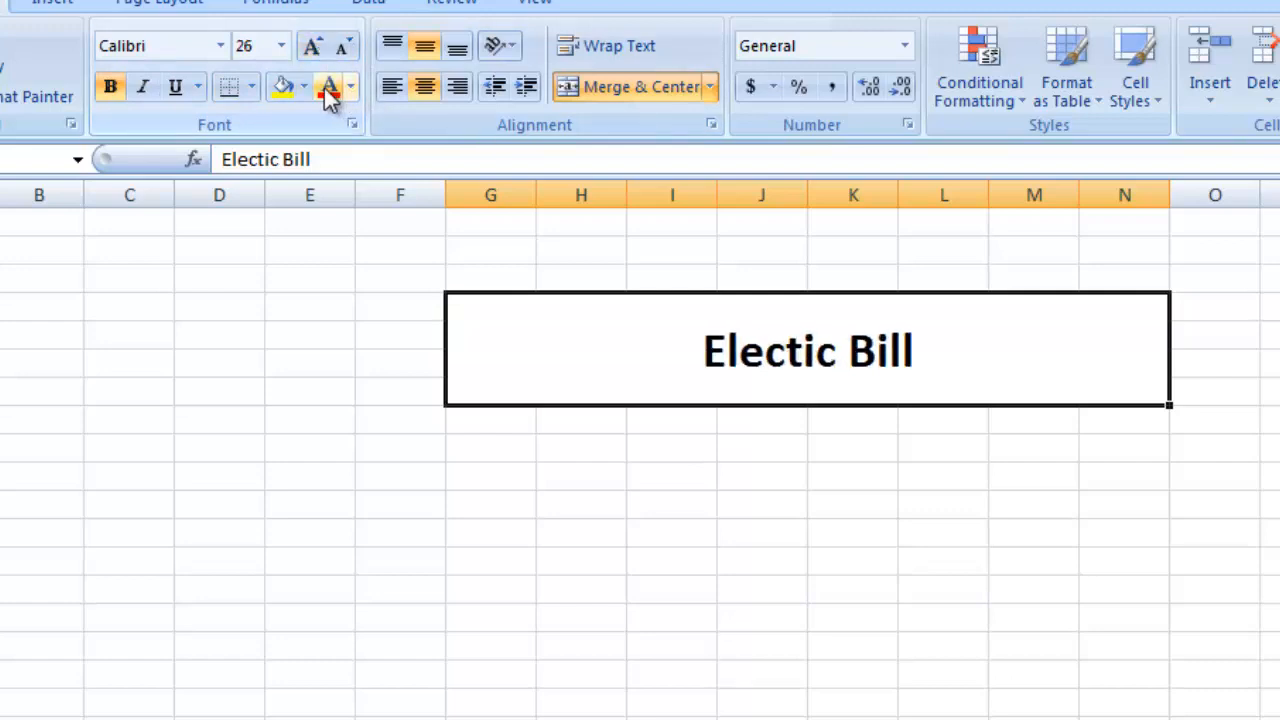
{"action": "left_click", "coordinate": [328, 88]}
{"action": "left_click", "coordinate": [284, 88]}
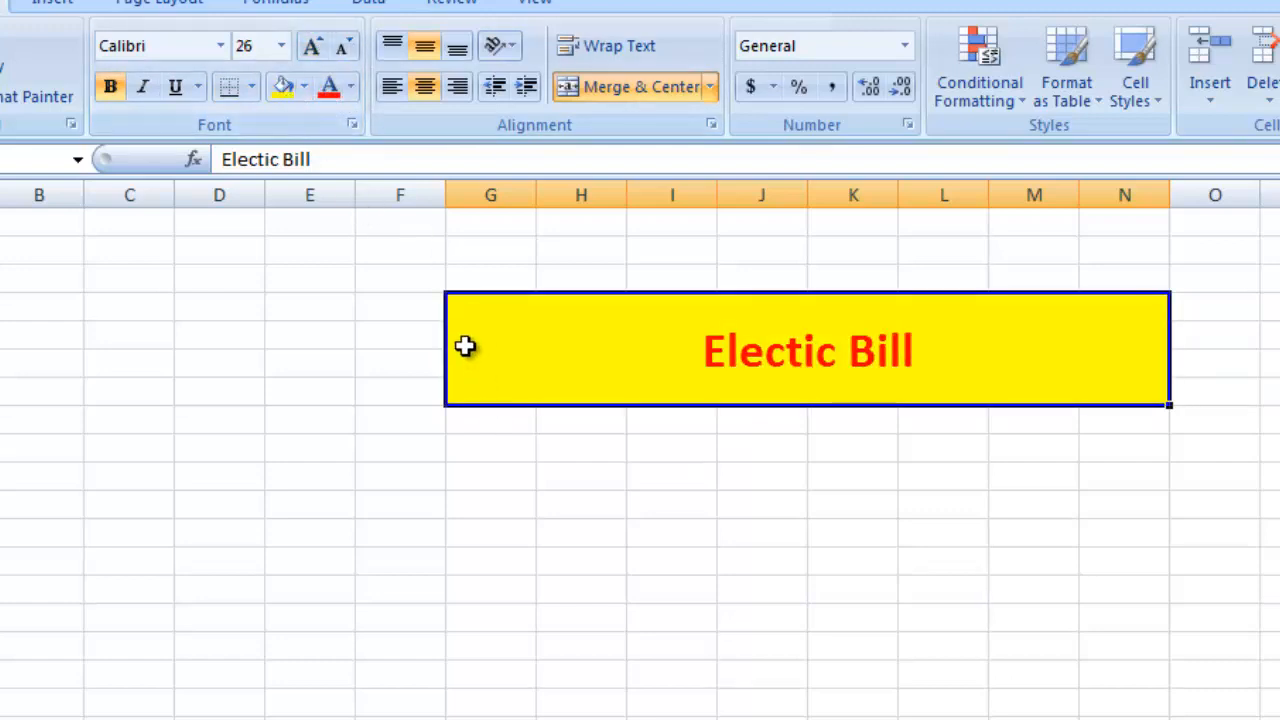
- Apply All Borders to the title and the five rows beneath it, columns G to N
{"action": "left_click_drag", "start_coordinate": [465, 346], "coordinate": [981, 538]}
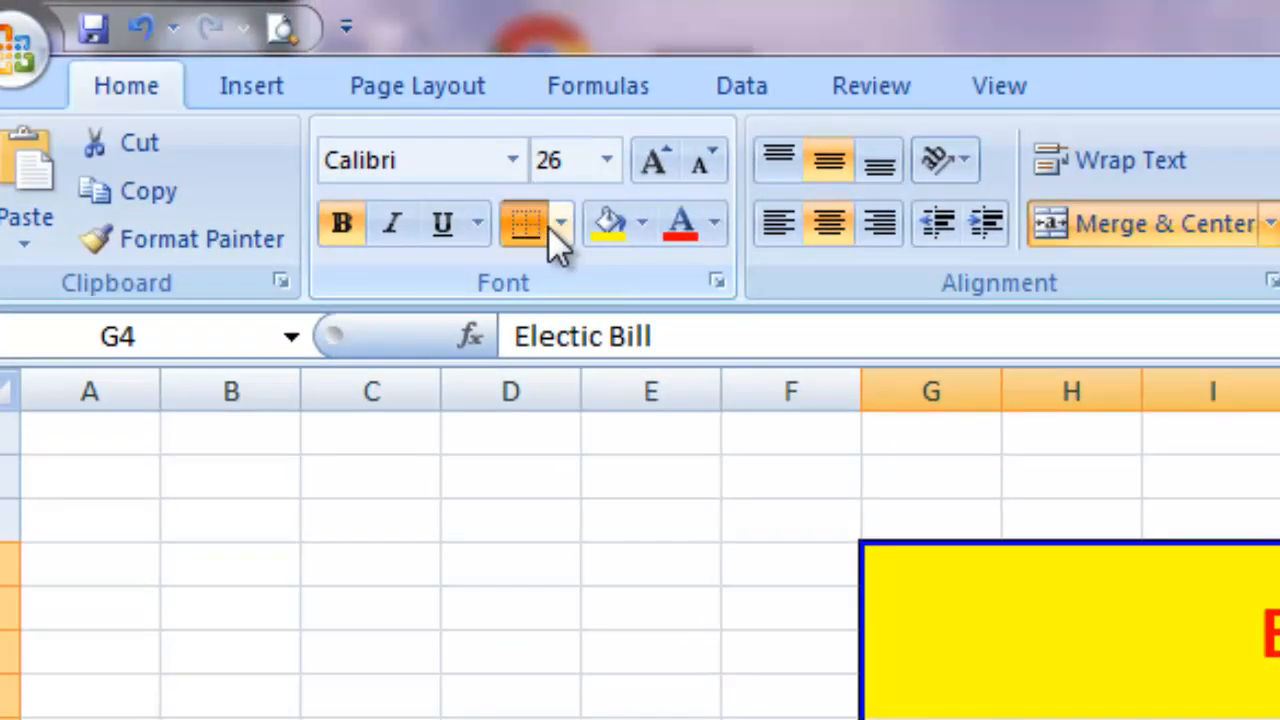
{"action": "left_click", "coordinate": [560, 226]}
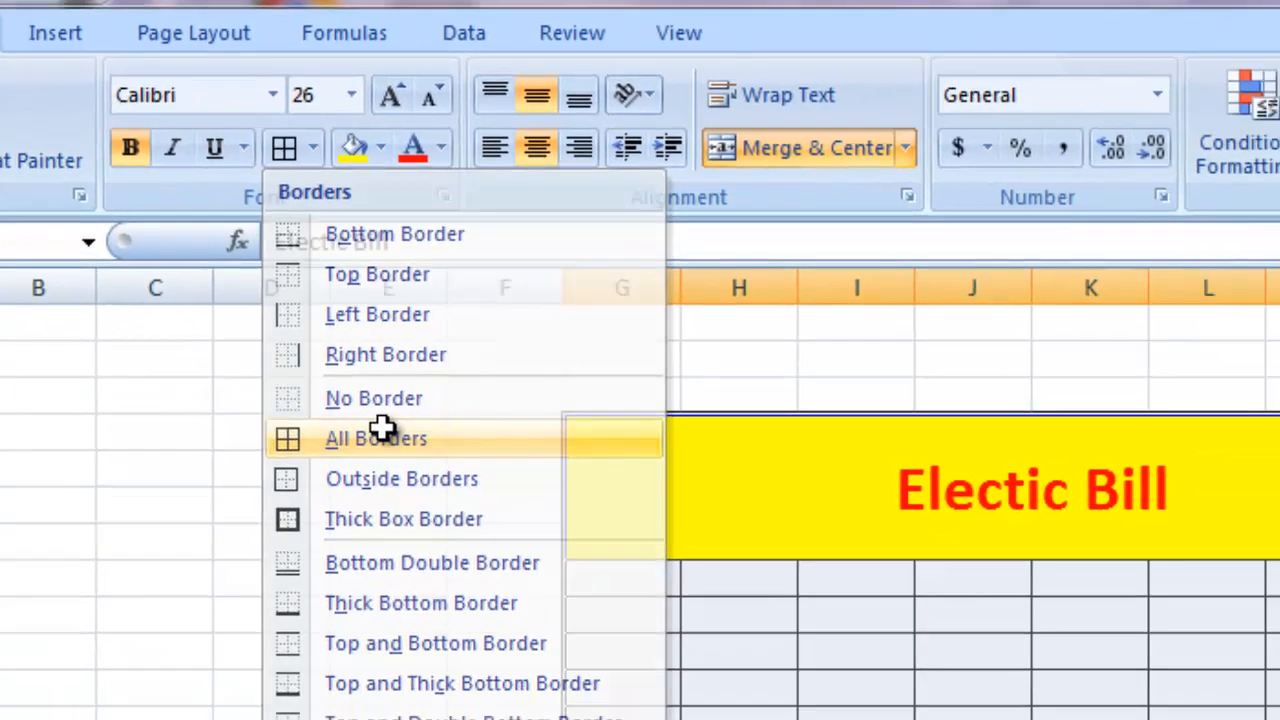
{"action": "left_click", "coordinate": [615, 572]}
- Enter the headers "Name", "Metar No" and "Present Unit" in columns G to I directly beneath the title
{"action": "left_click", "coordinate": [431, 478]}
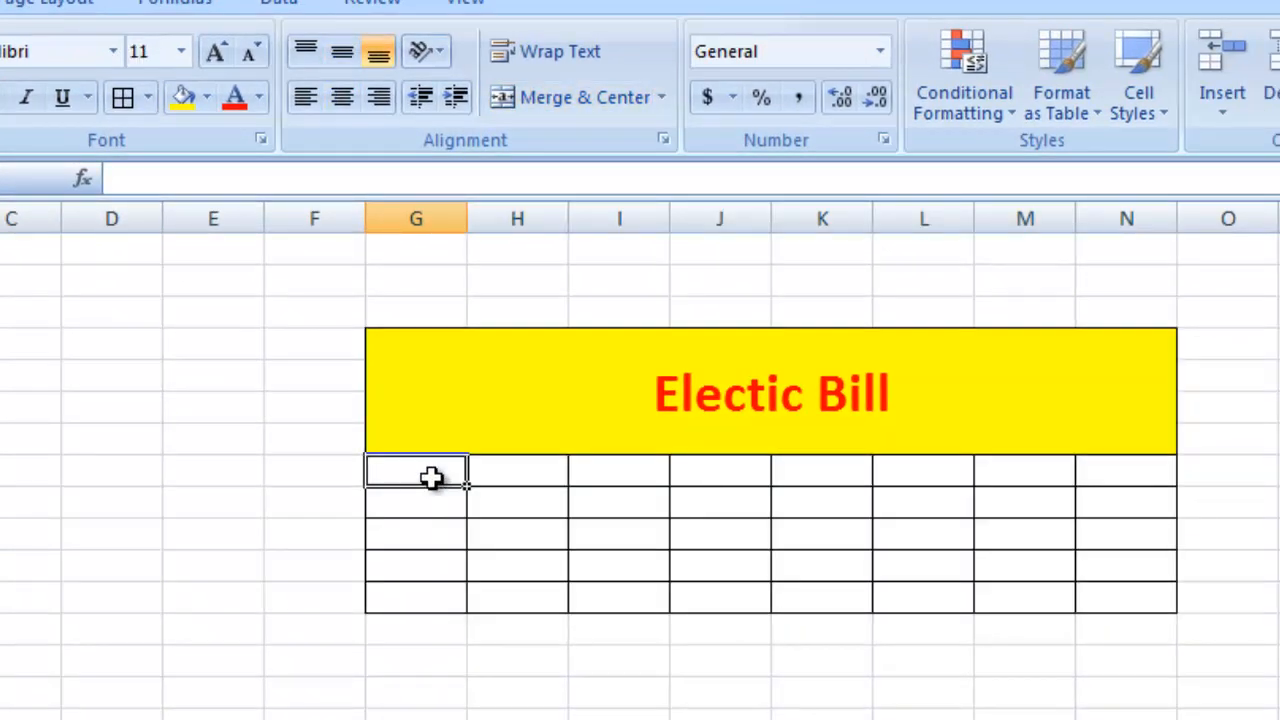
{"action": "type", "text": "Name"}
{"action": "key", "text": "Tab"}
{"action": "type", "text": "M"}
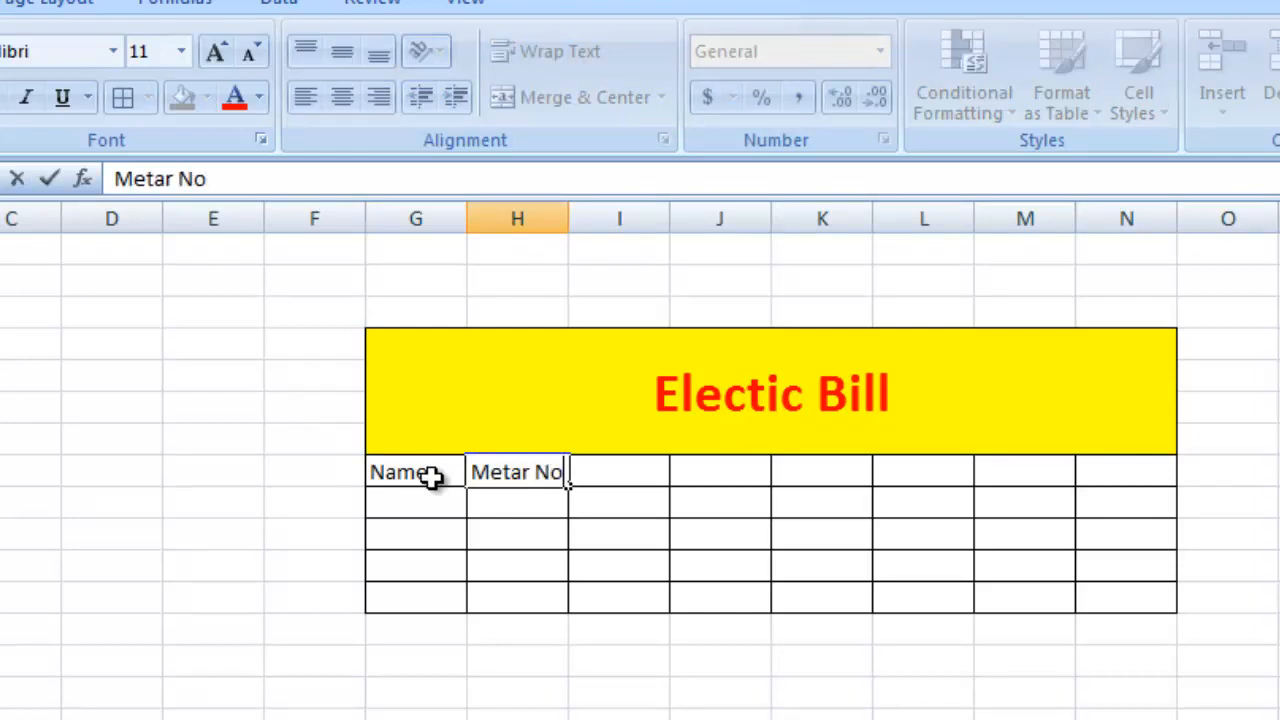
{"action": "key", "text": "Tab"}
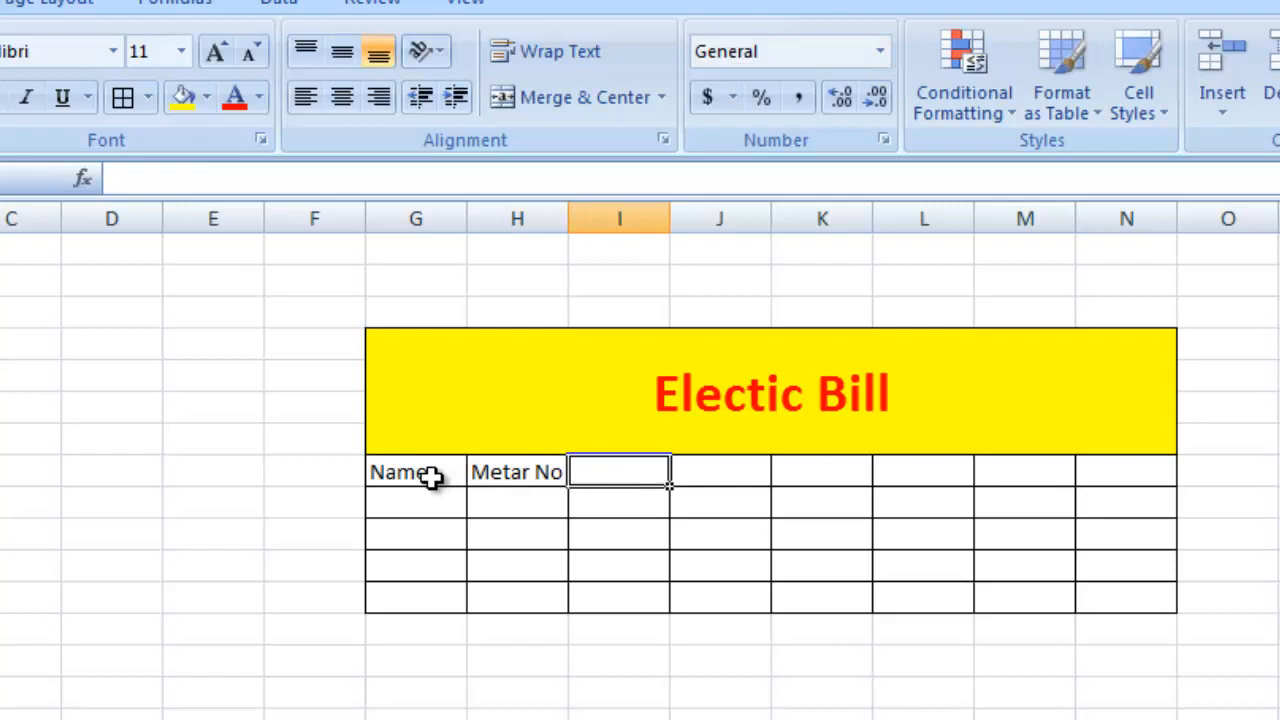
{"action": "type", "text": "Pre"}
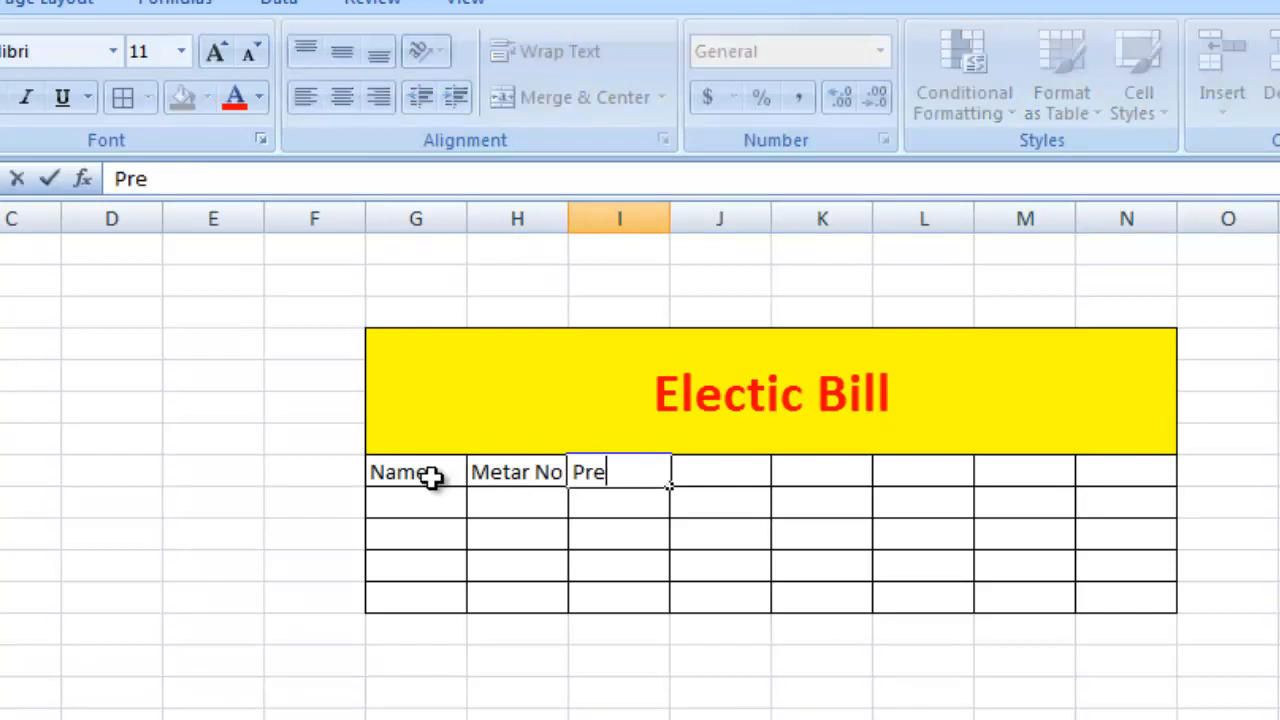
{"action": "type", "text": "sent U"}
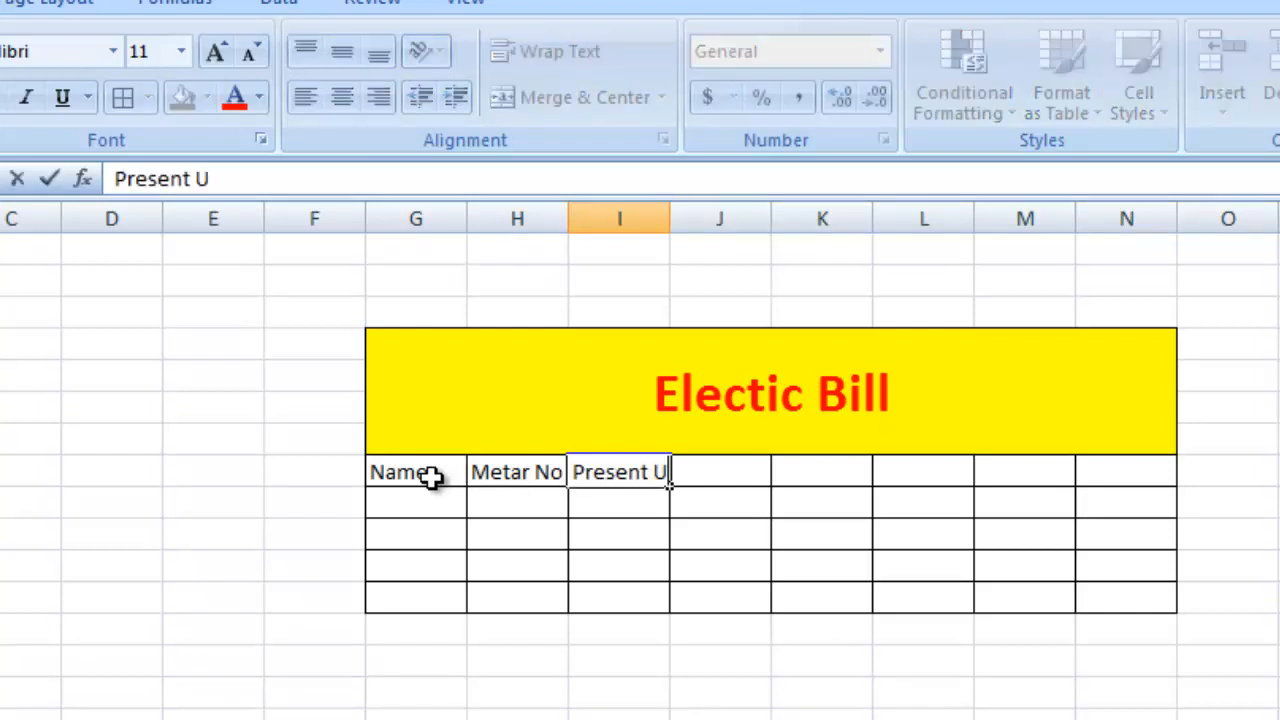
{"action": "type", "text": "nit"}
{"action": "key", "text": "Tab"}
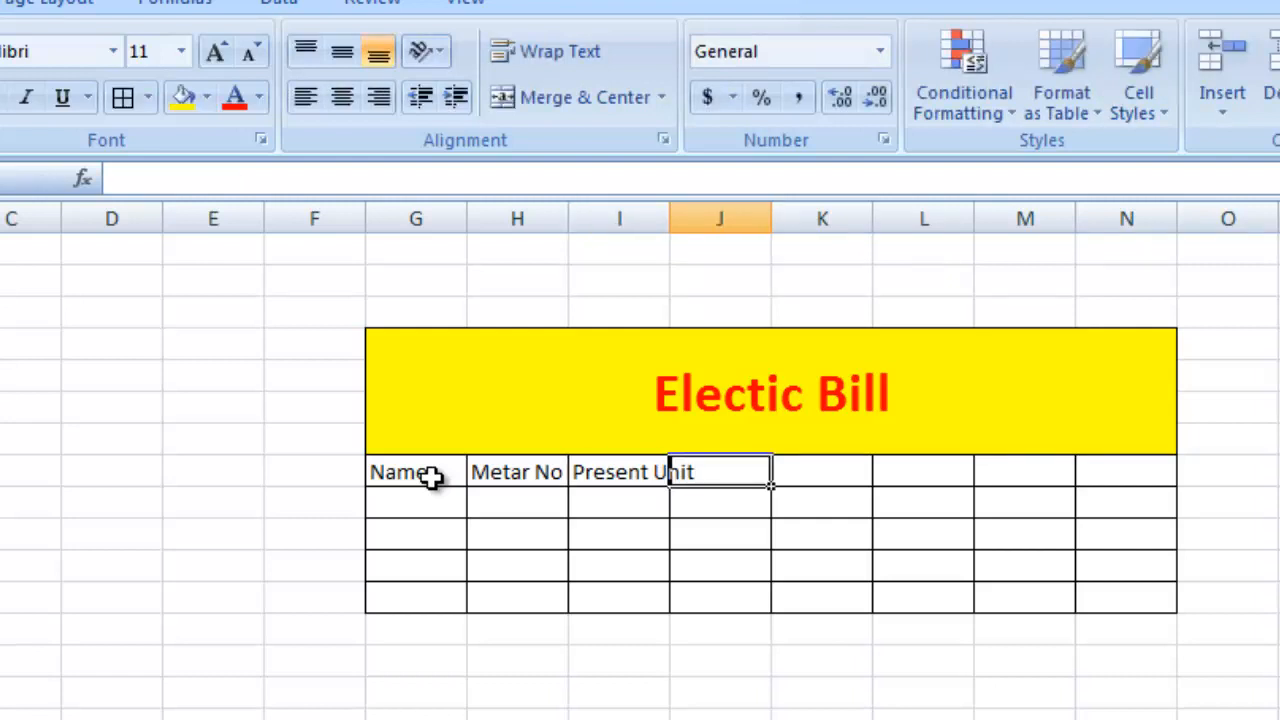
- Continue the header row with "Previous Unit", "Unit" and "Bill" in columns J to L
{"action": "type", "text": "Previous Unit"}
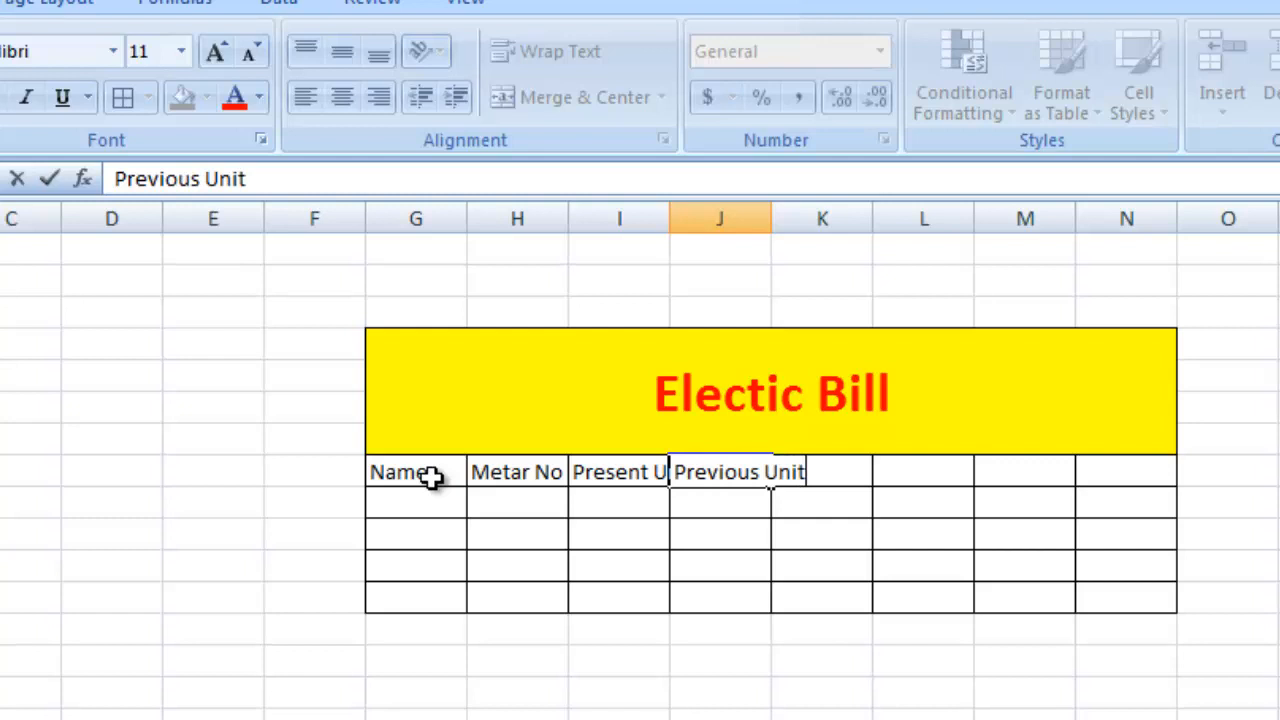
{"action": "key", "text": "Tab"}
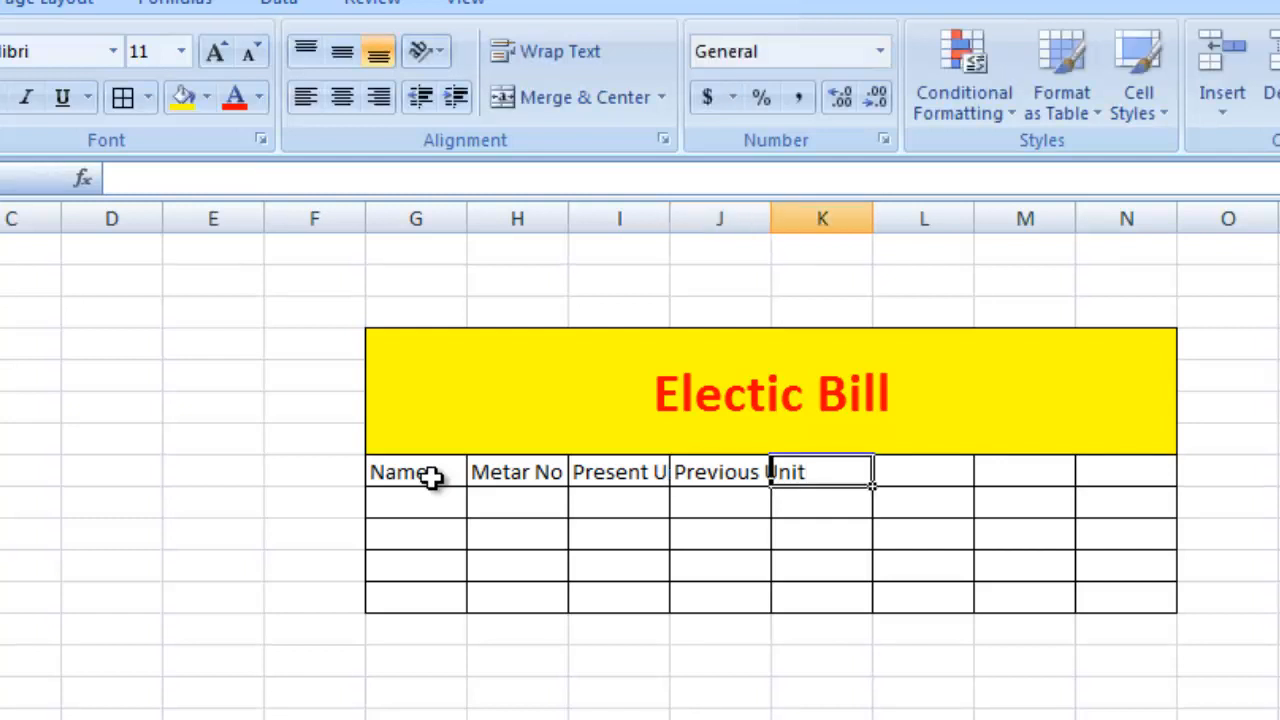
{"action": "type", "text": "Unit"}
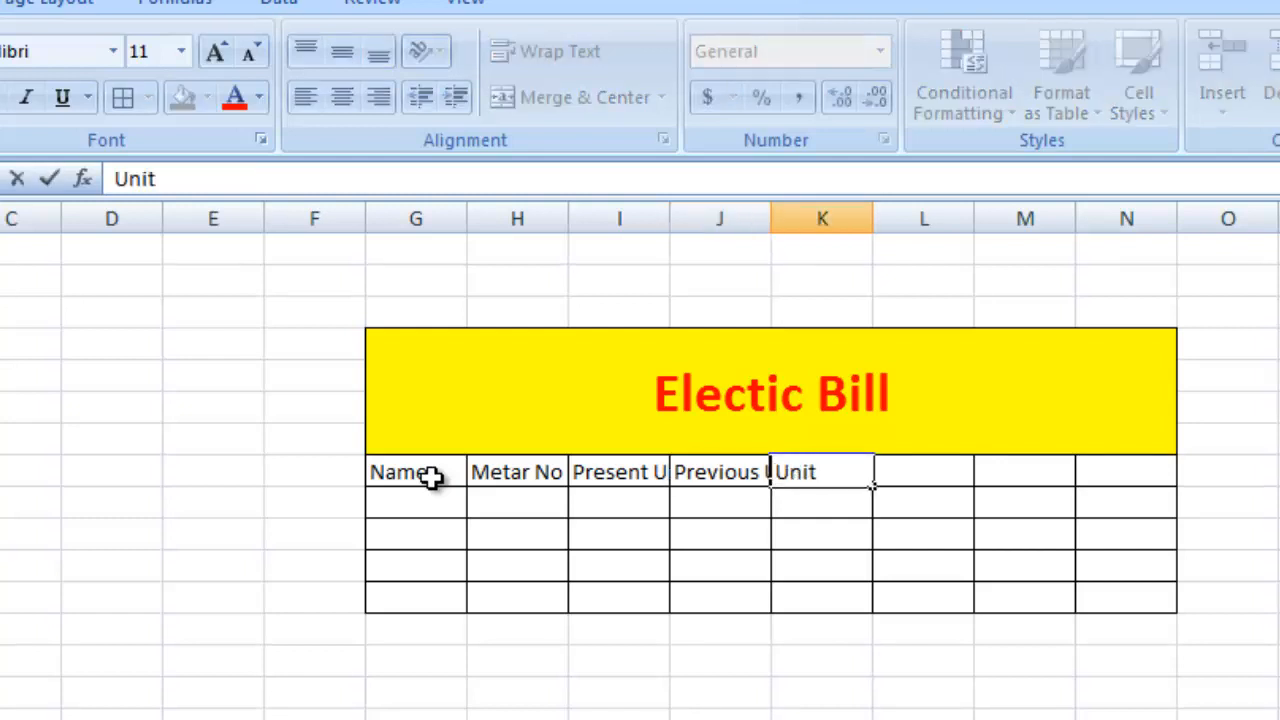
{"action": "key", "text": "Tab"}
{"action": "type", "text": "B"}
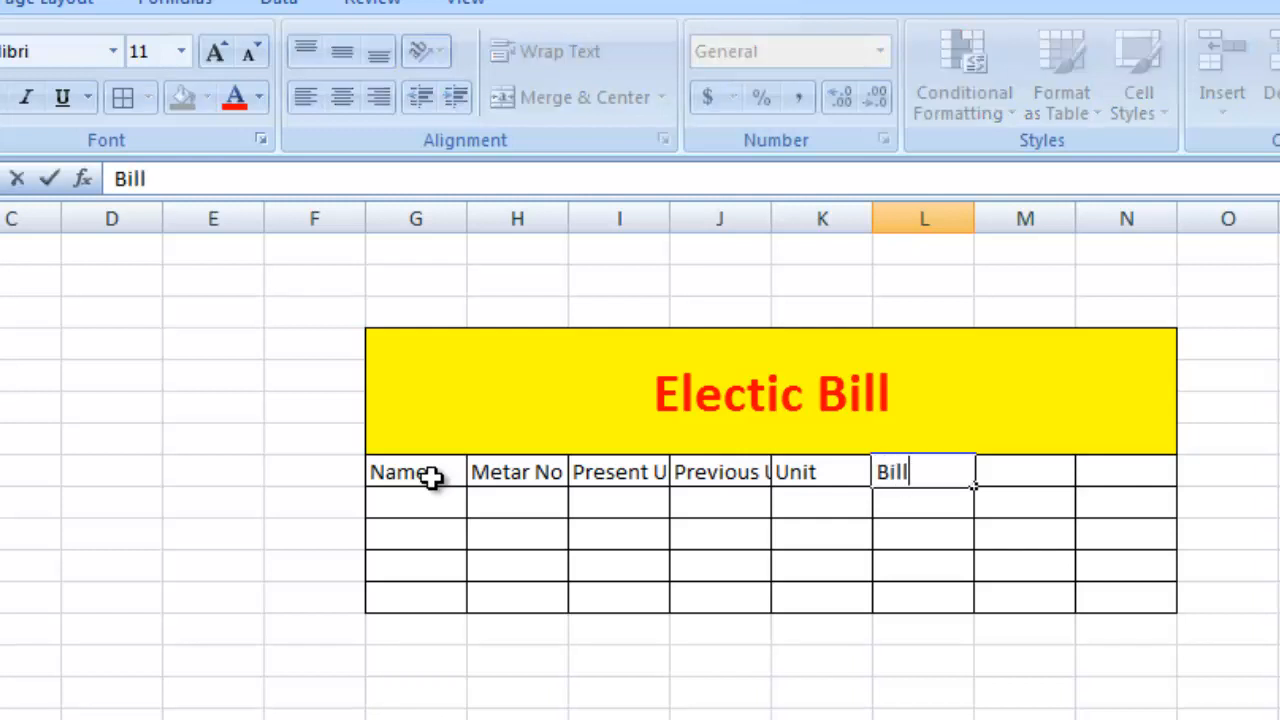
{"action": "type", "text": "ill"}
{"action": "key", "text": "Tab"}
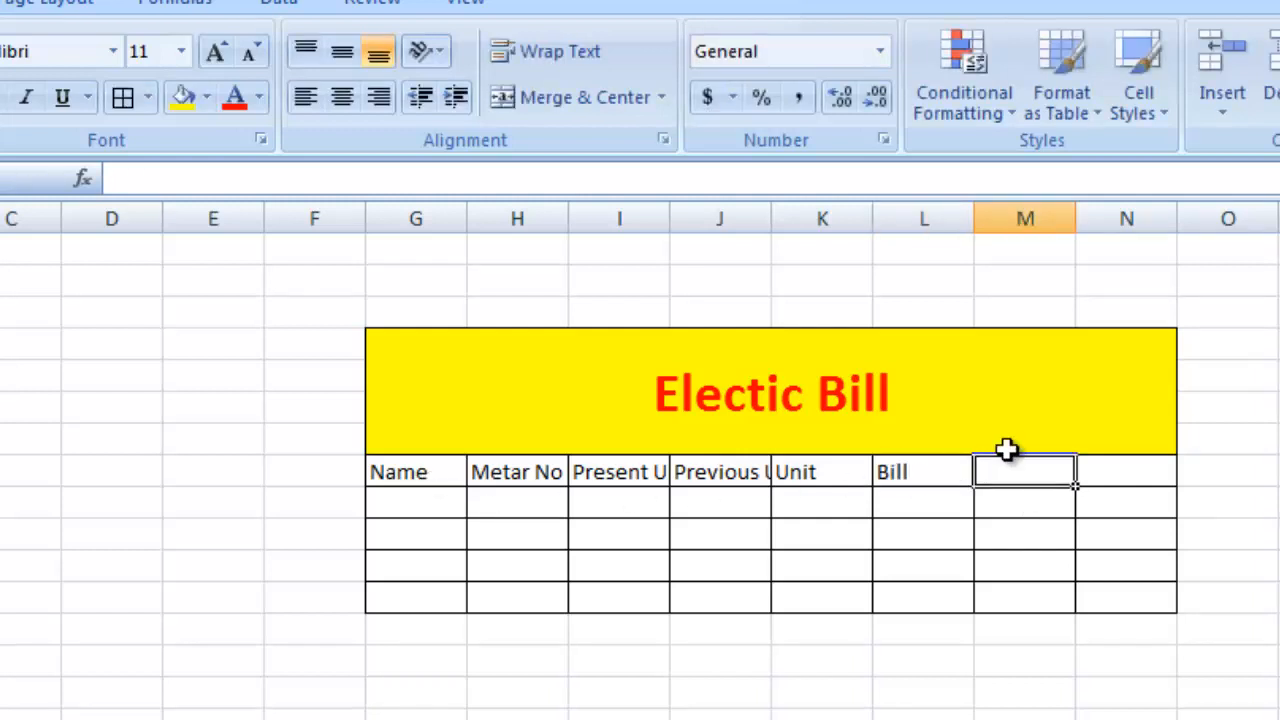
- Delete the unused bordered cells in columns M and N below the title, shifting cells left
{"action": "left_click_drag", "start_coordinate": [1017, 480], "coordinate": [1138, 592]}
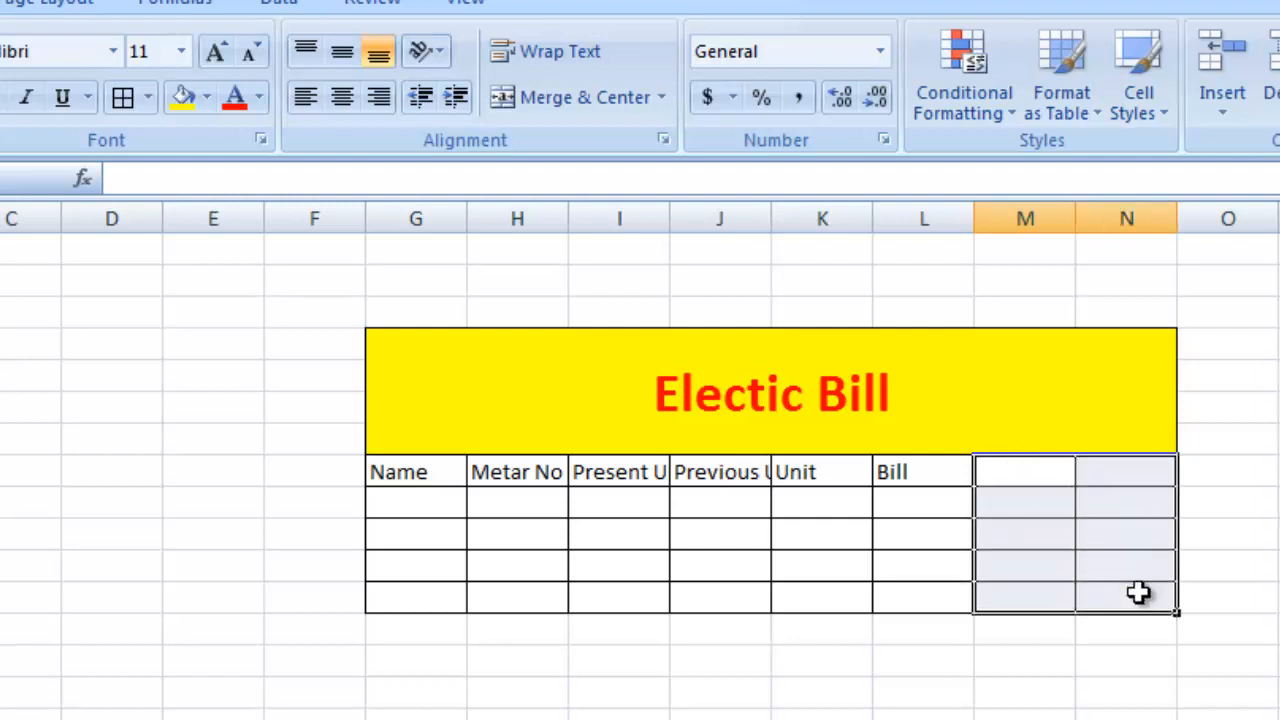
{"action": "right_click", "coordinate": [1050, 479]}
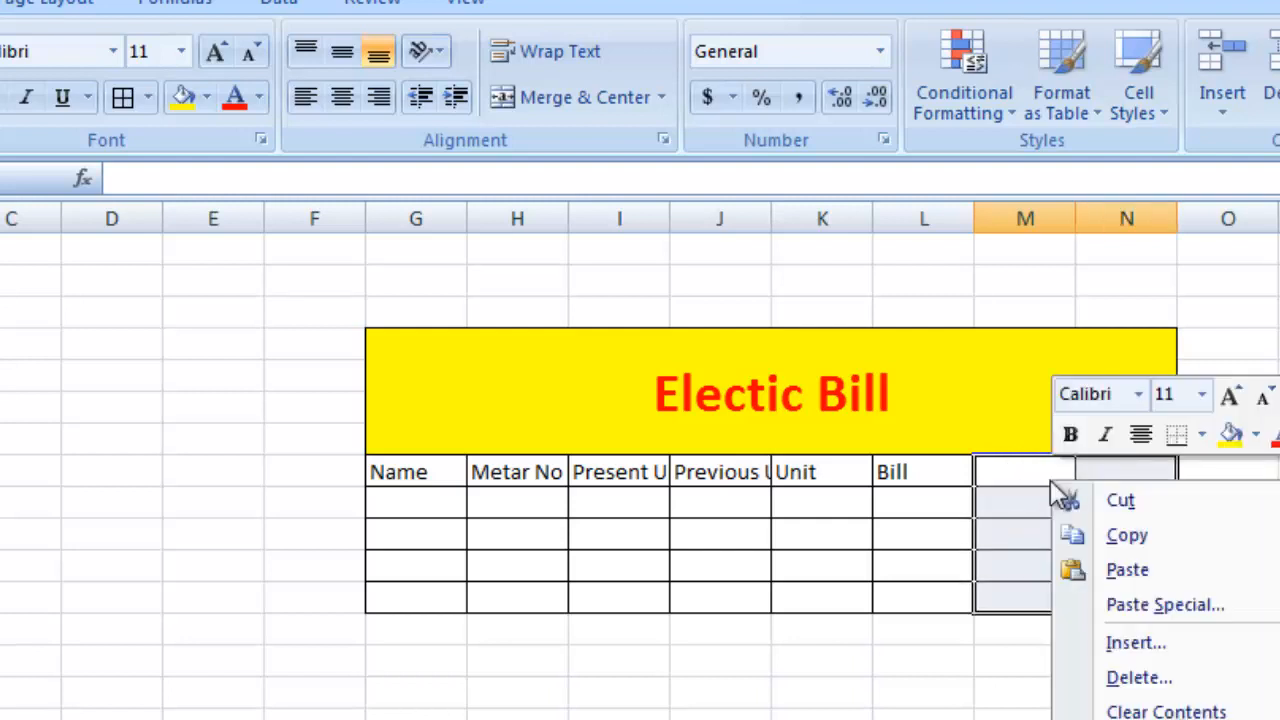
{"action": "left_click", "coordinate": [1088, 680]}
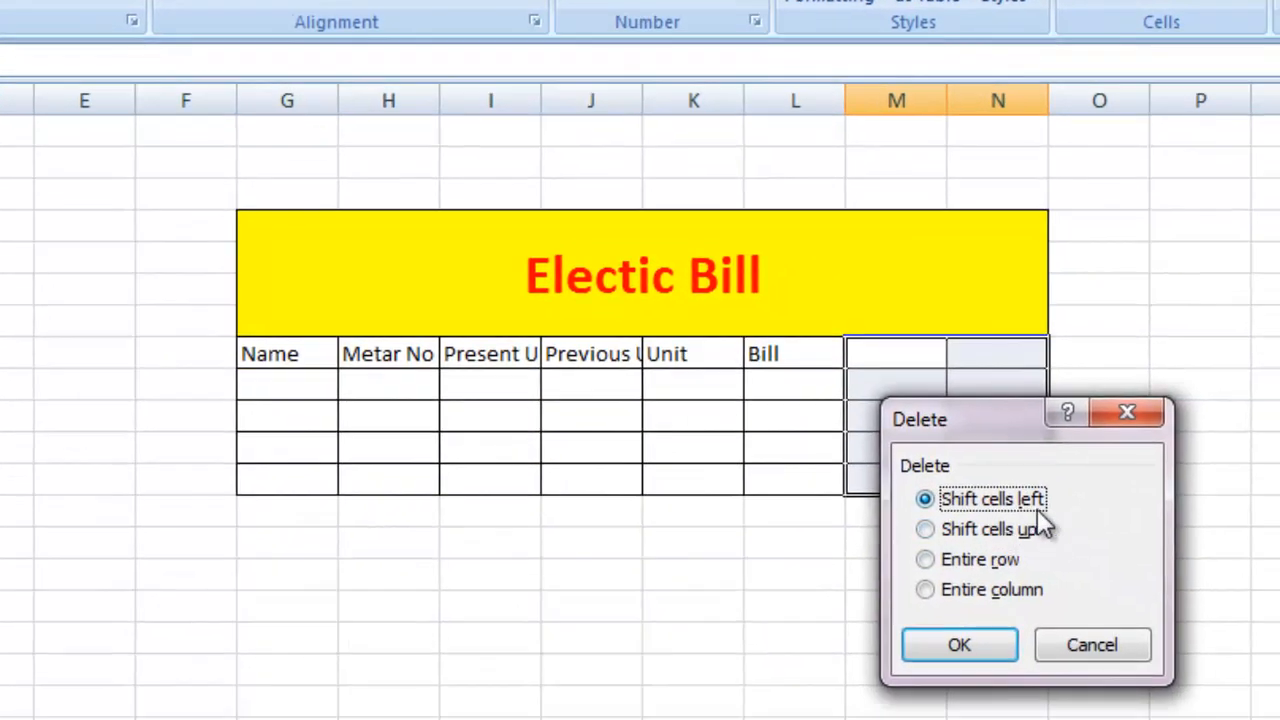
{"action": "left_click", "coordinate": [998, 652]}
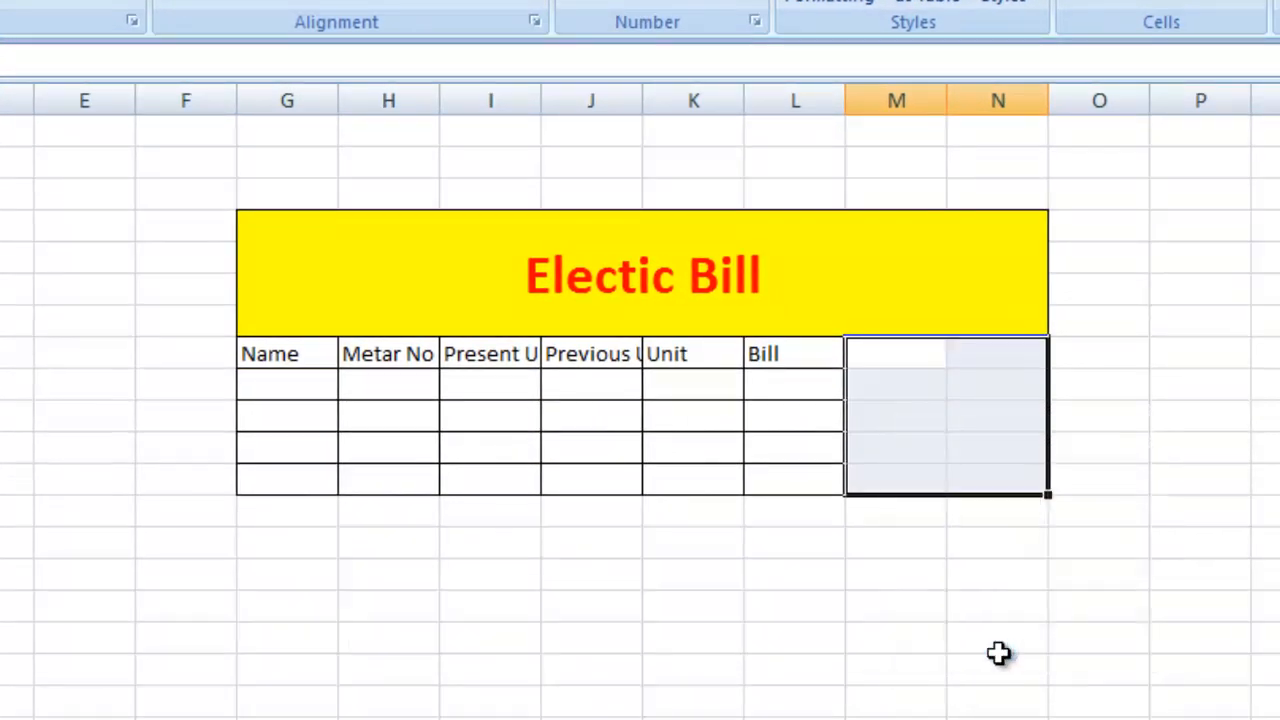
- Unmerge the title, then merge and center it across columns G to L only, matching the table width
{"action": "left_click", "coordinate": [615, 318]}
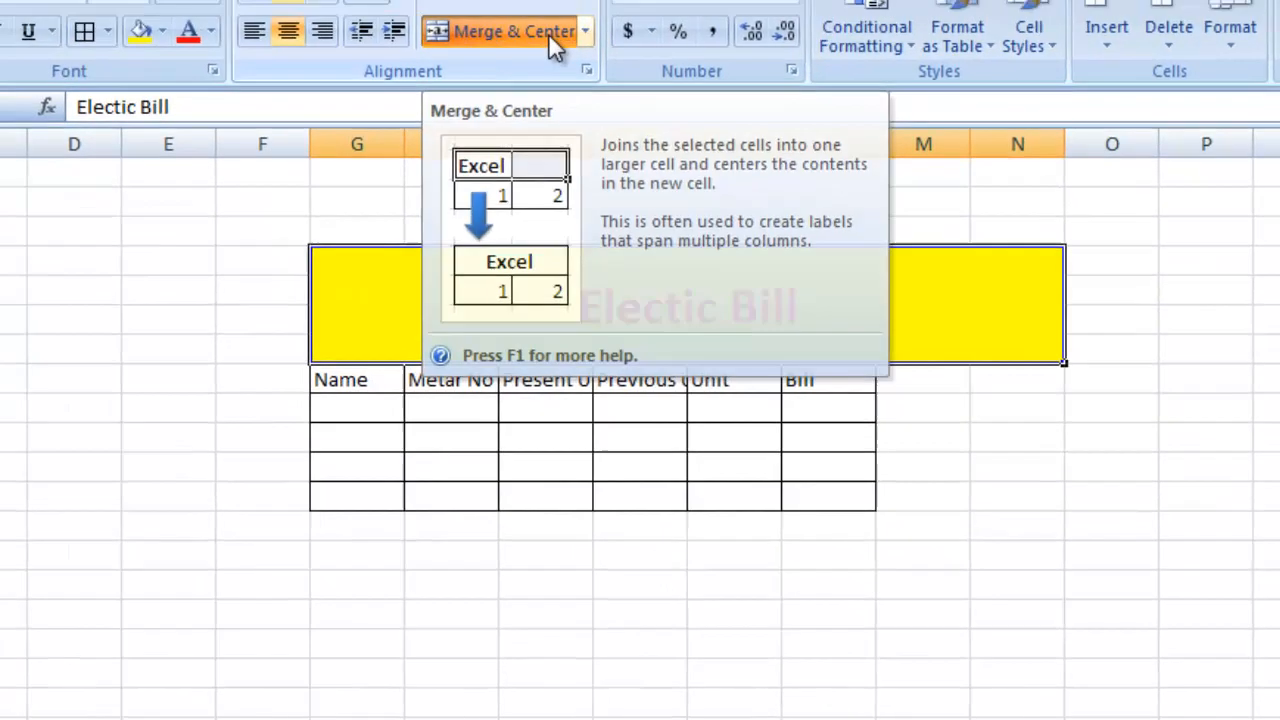
{"action": "left_click", "coordinate": [551, 40]}
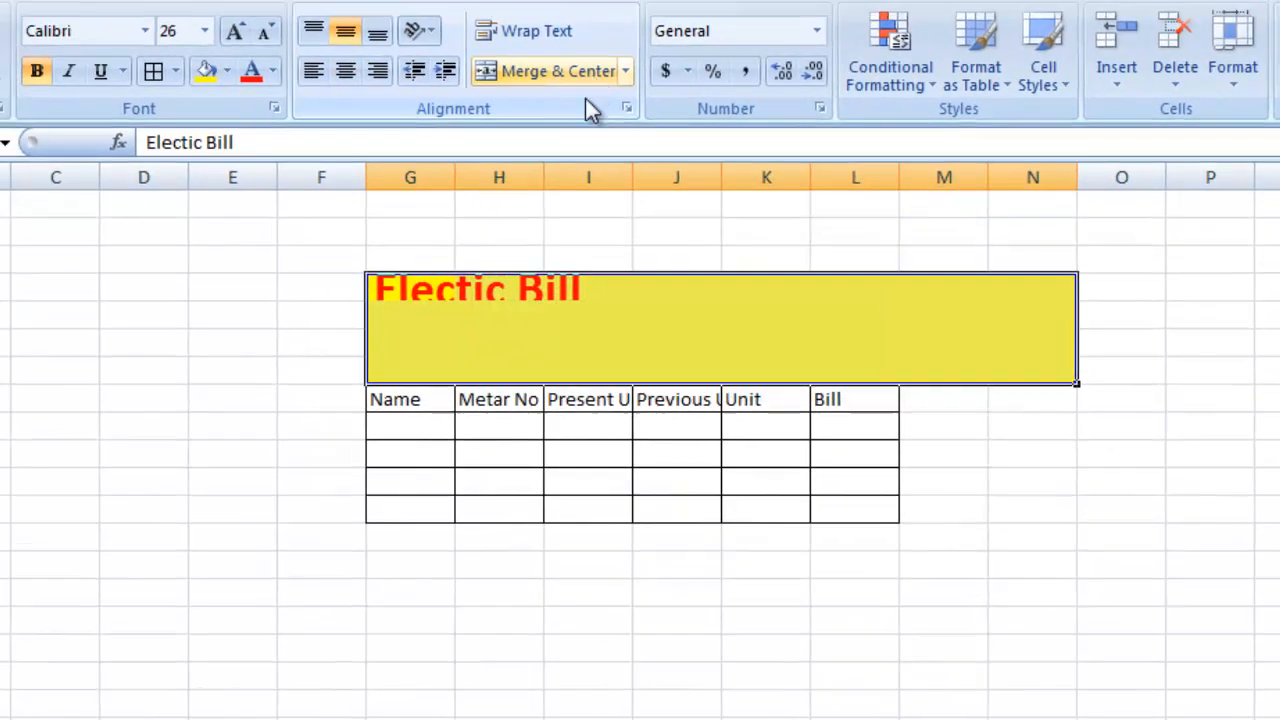
{"action": "left_click", "coordinate": [408, 332]}
{"action": "left_click_drag", "start_coordinate": [386, 282], "coordinate": [836, 378]}
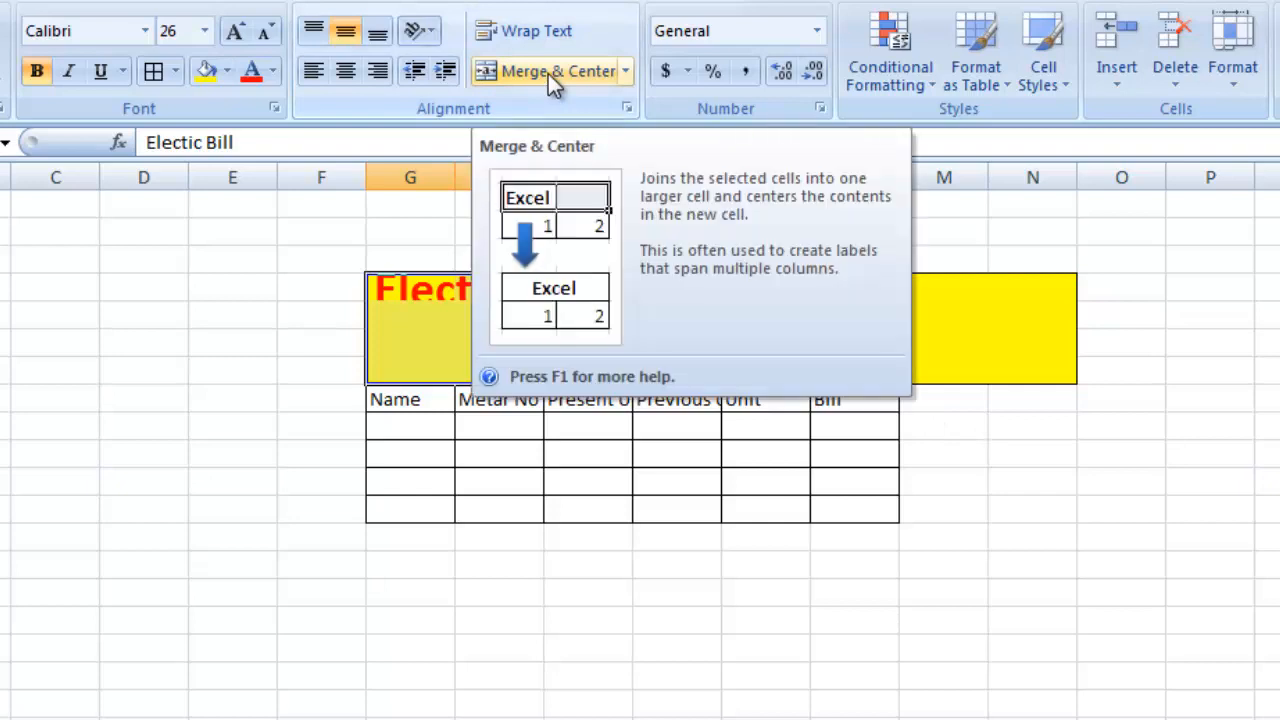
{"action": "left_click", "coordinate": [548, 74]}
- Fill the leftover yellow cells in columns M and N beside the title with white
{"action": "left_click", "coordinate": [949, 350]}
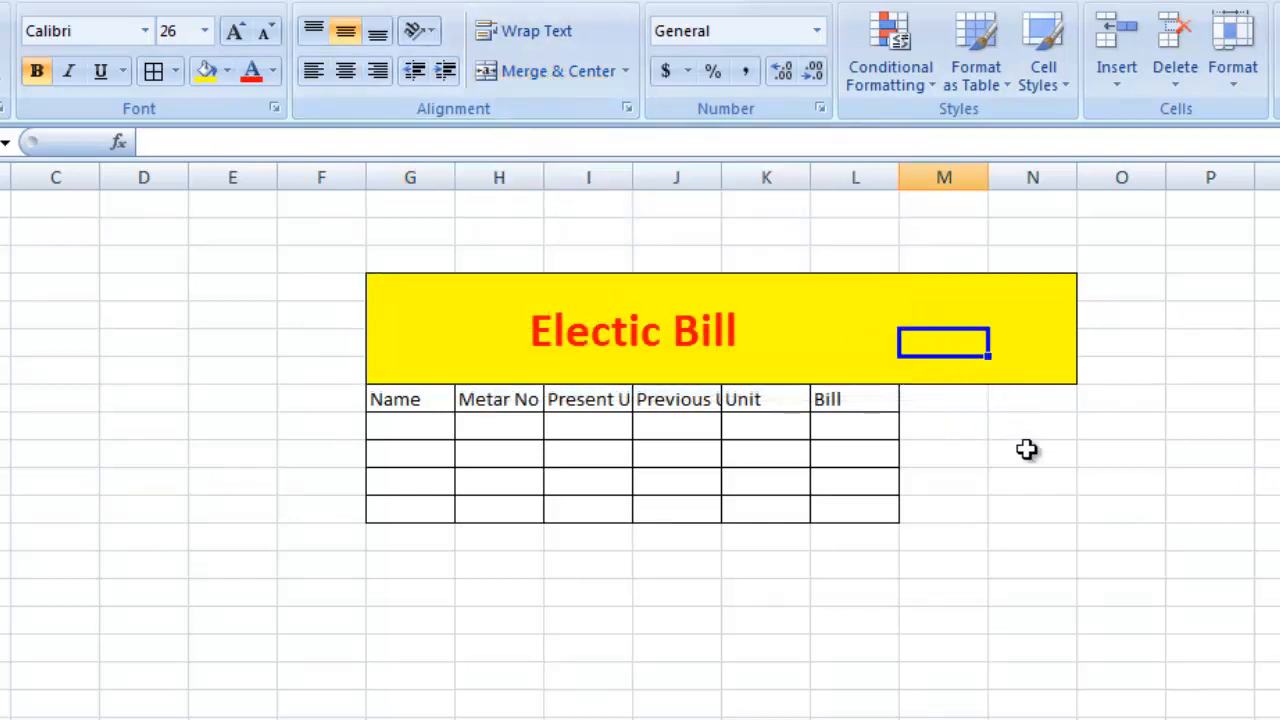
{"action": "left_click", "coordinate": [937, 299]}
{"action": "left_click_drag", "start_coordinate": [937, 299], "coordinate": [1043, 416]}
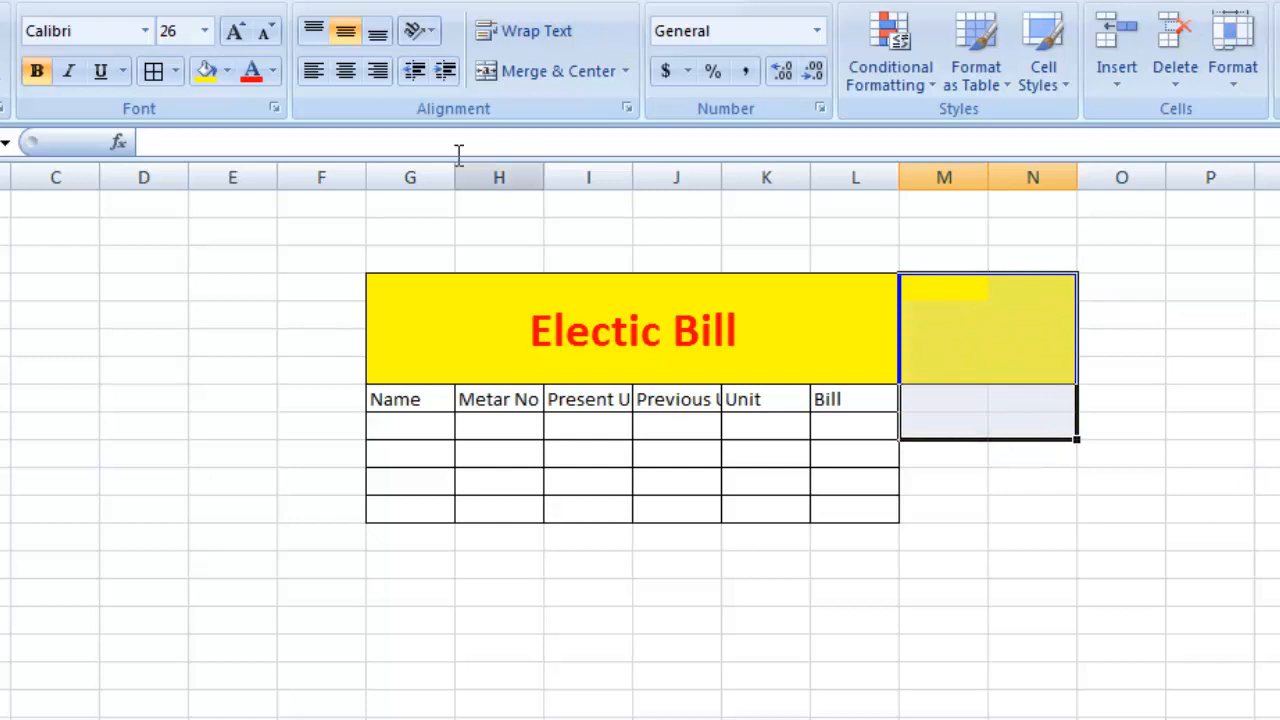
{"action": "left_click", "coordinate": [225, 71]}
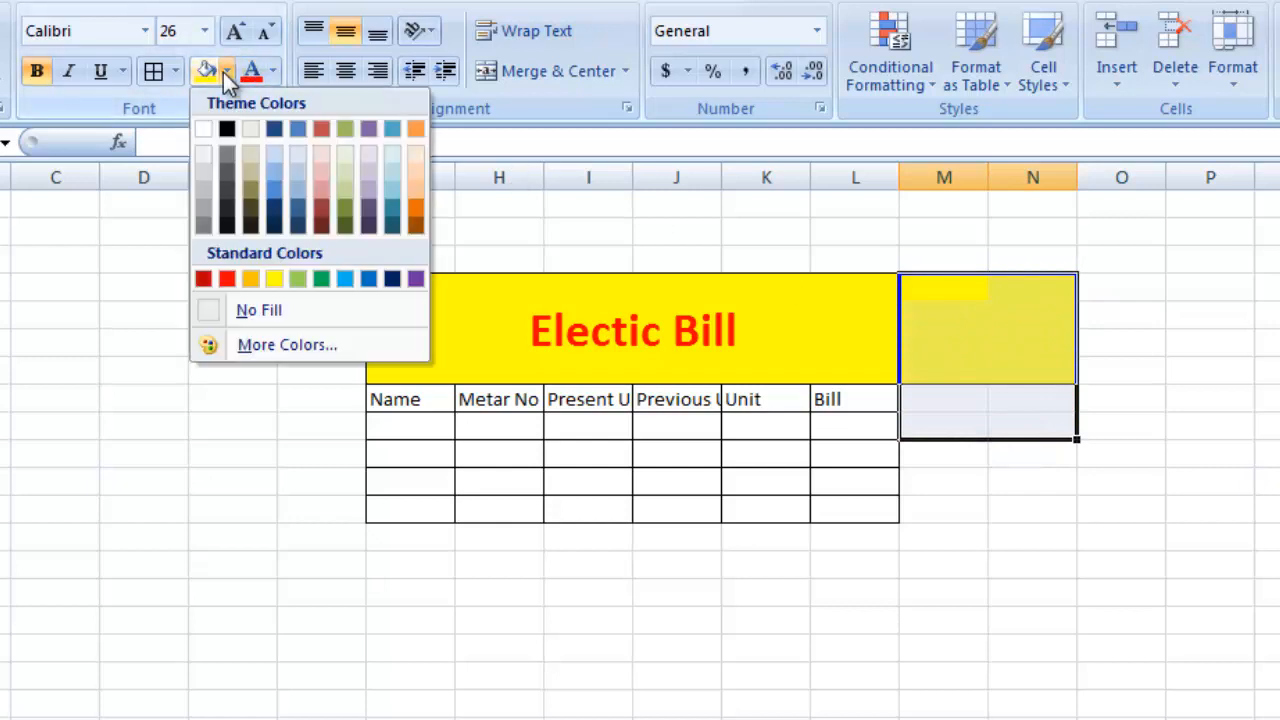
{"action": "left_click", "coordinate": [204, 133]}
{"action": "left_click", "coordinate": [671, 351]}
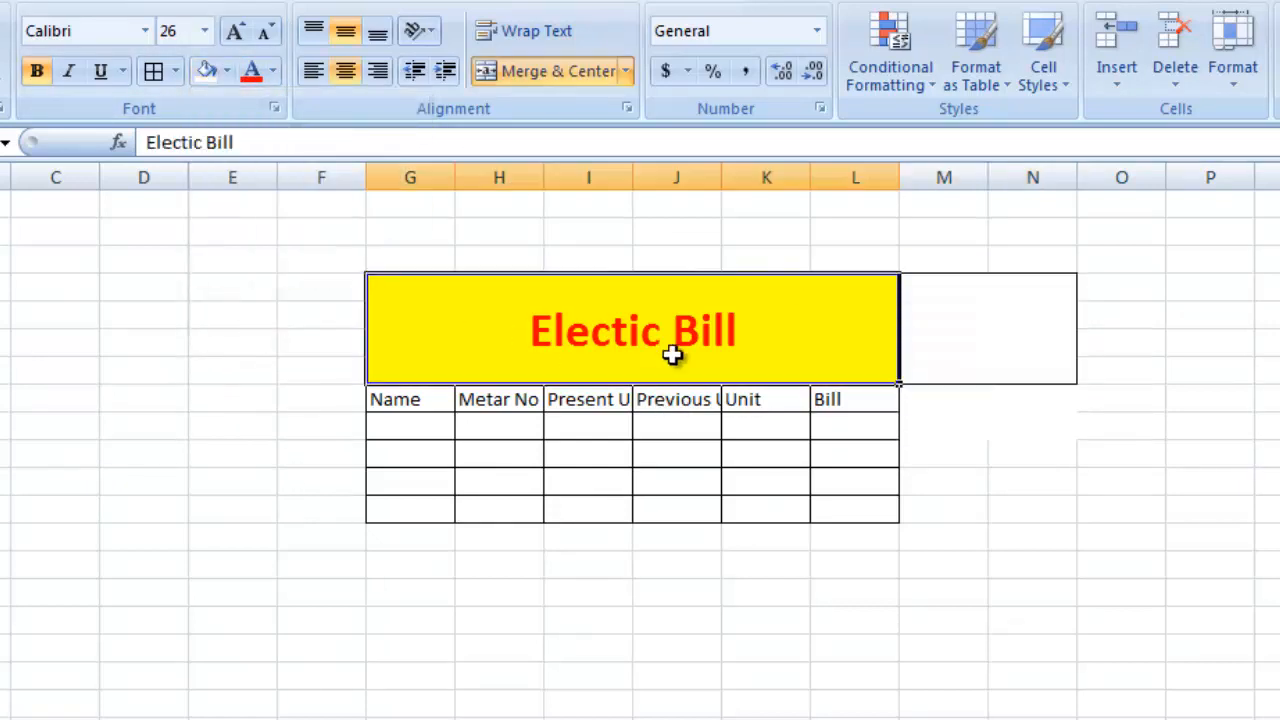
- Remove all borders from the white cells in columns M and N beside the title
{"action": "left_click", "coordinate": [963, 428]}
{"action": "left_click_drag", "start_coordinate": [920, 268], "coordinate": [1026, 417]}
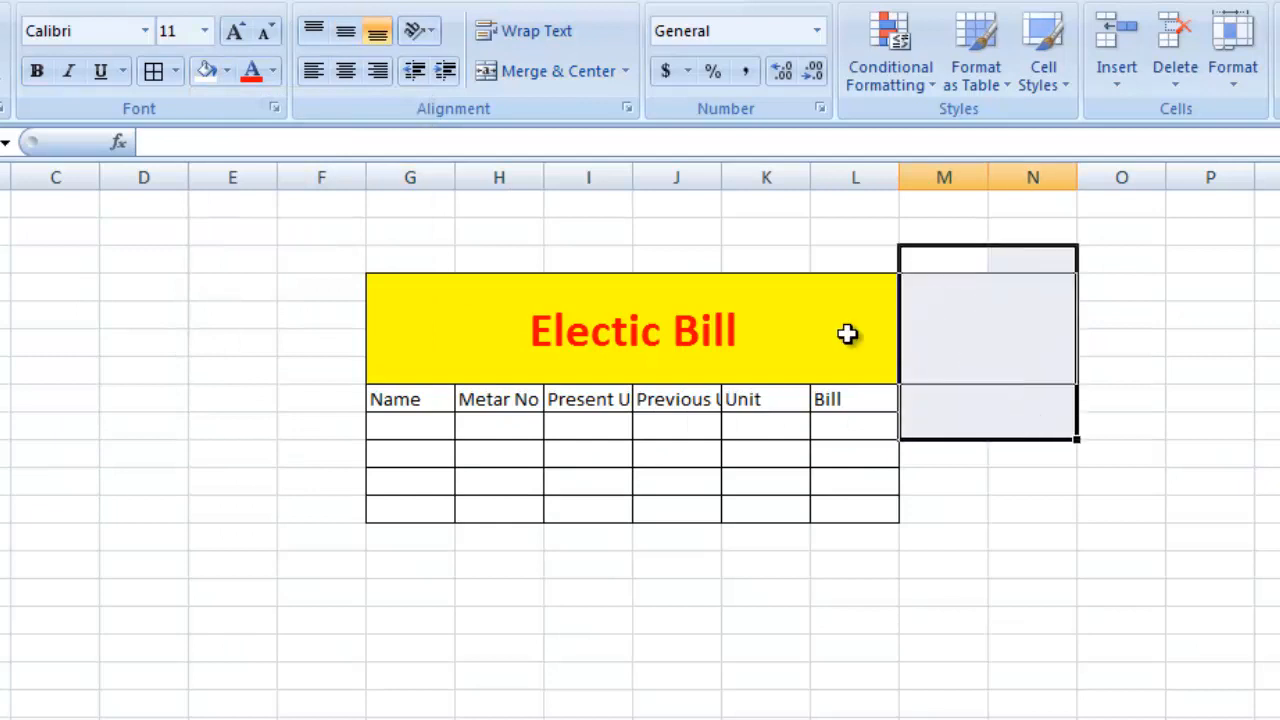
{"action": "left_click", "coordinate": [174, 71]}
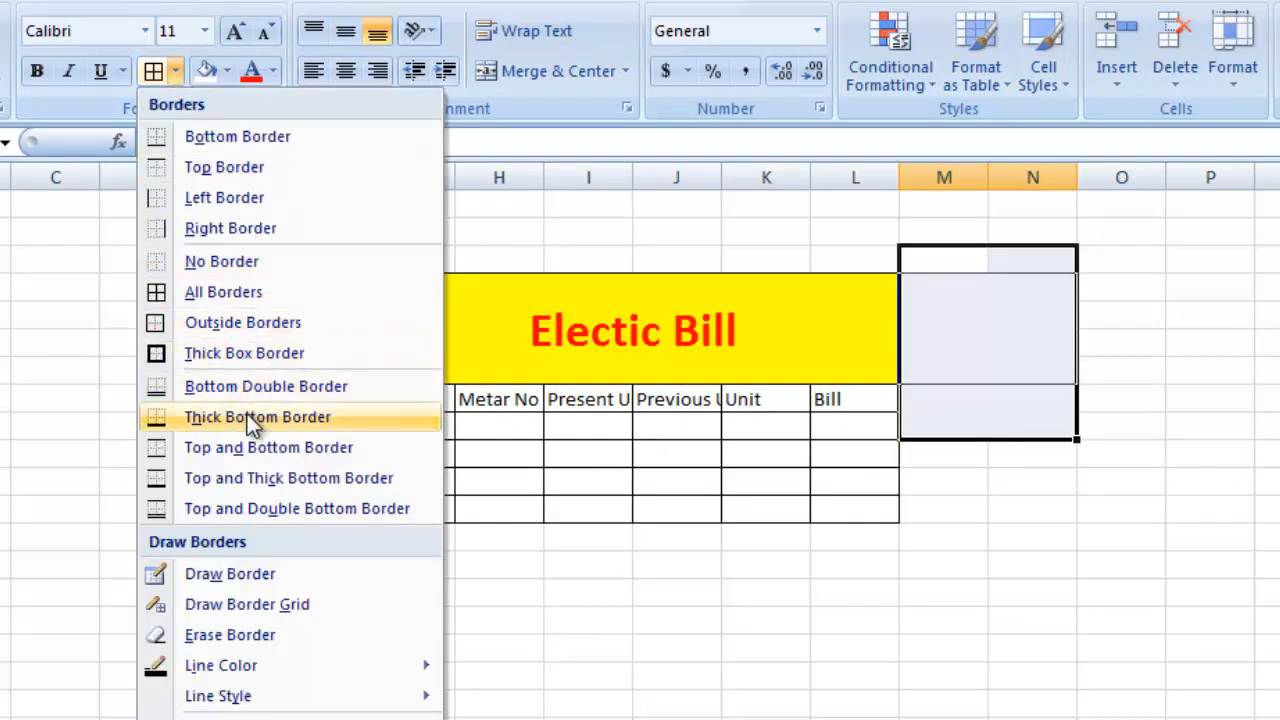
{"action": "left_click", "coordinate": [243, 262]}
- Apply all borders to the title and the table beneath it across columns G to L
{"action": "left_click", "coordinate": [580, 360]}
{"action": "left_click_drag", "start_coordinate": [409, 317], "coordinate": [666, 500]}
{"action": "left_click", "coordinate": [173, 72]}
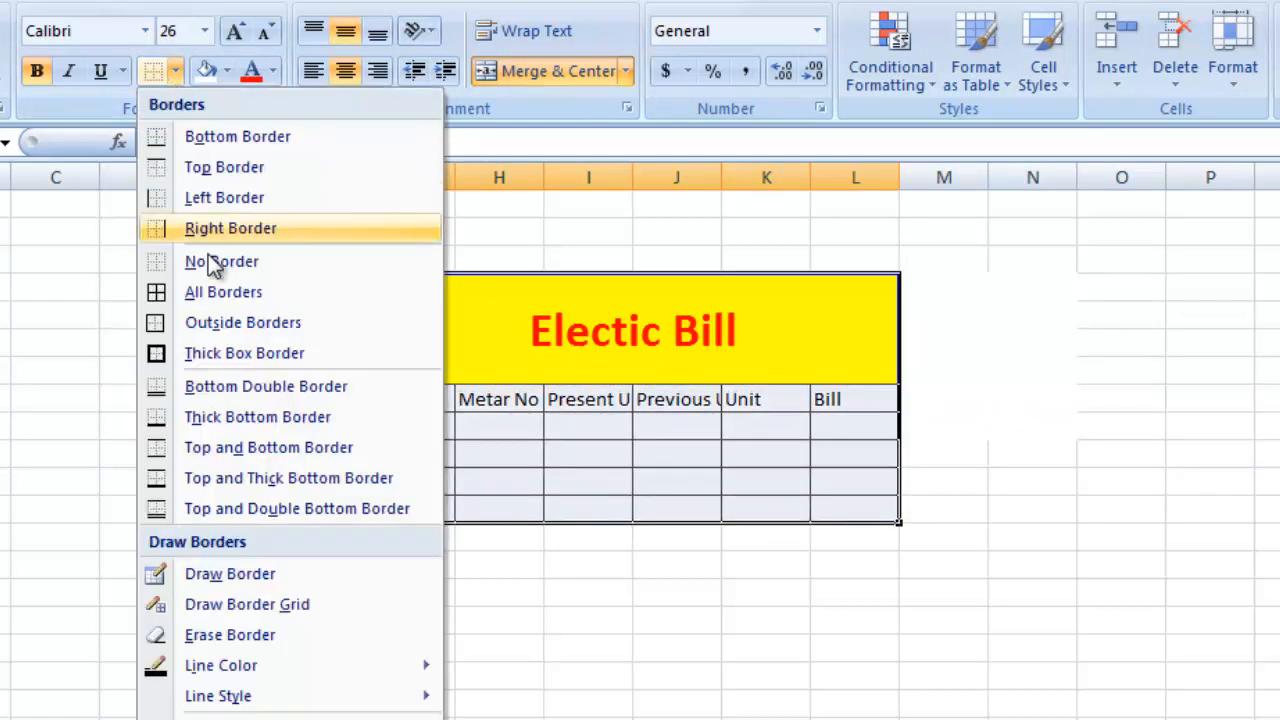
{"action": "left_click", "coordinate": [215, 291]}
{"action": "left_click", "coordinate": [569, 452]}
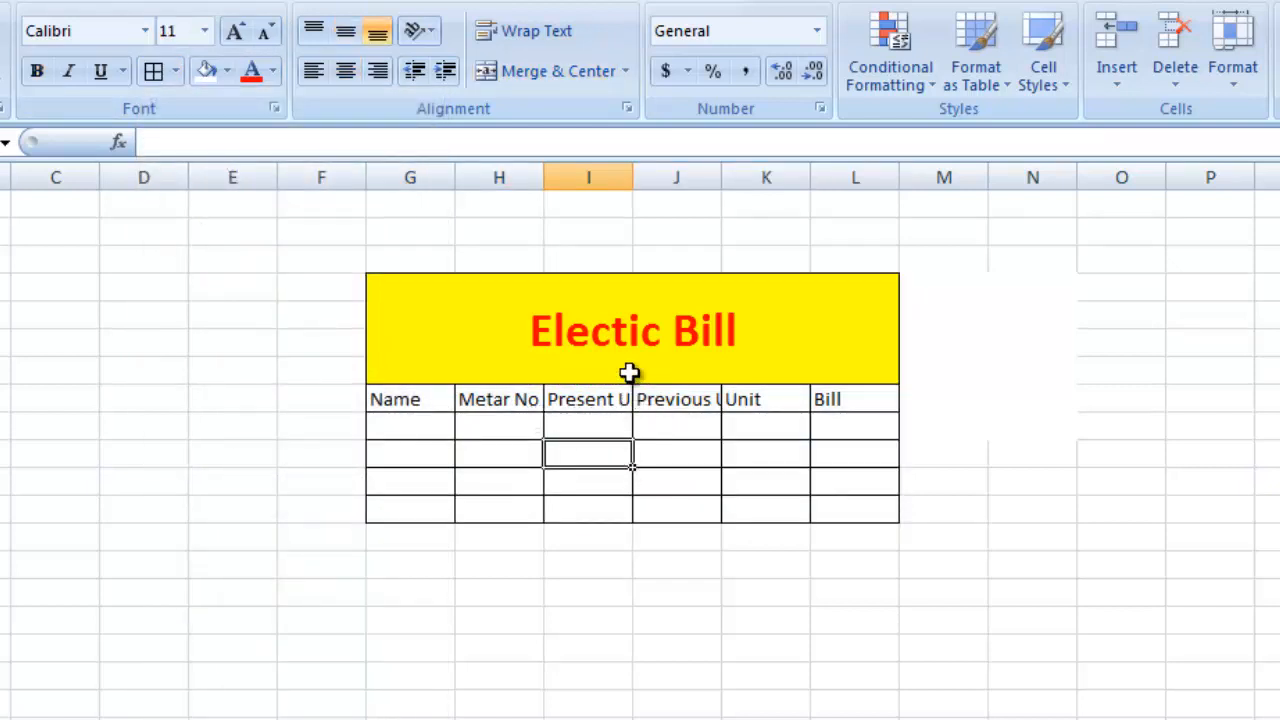
- AutoFit columns I and J to their "Present Unit" and "Previous Unit" headers
{"action": "double_click", "coordinate": [633, 180]}
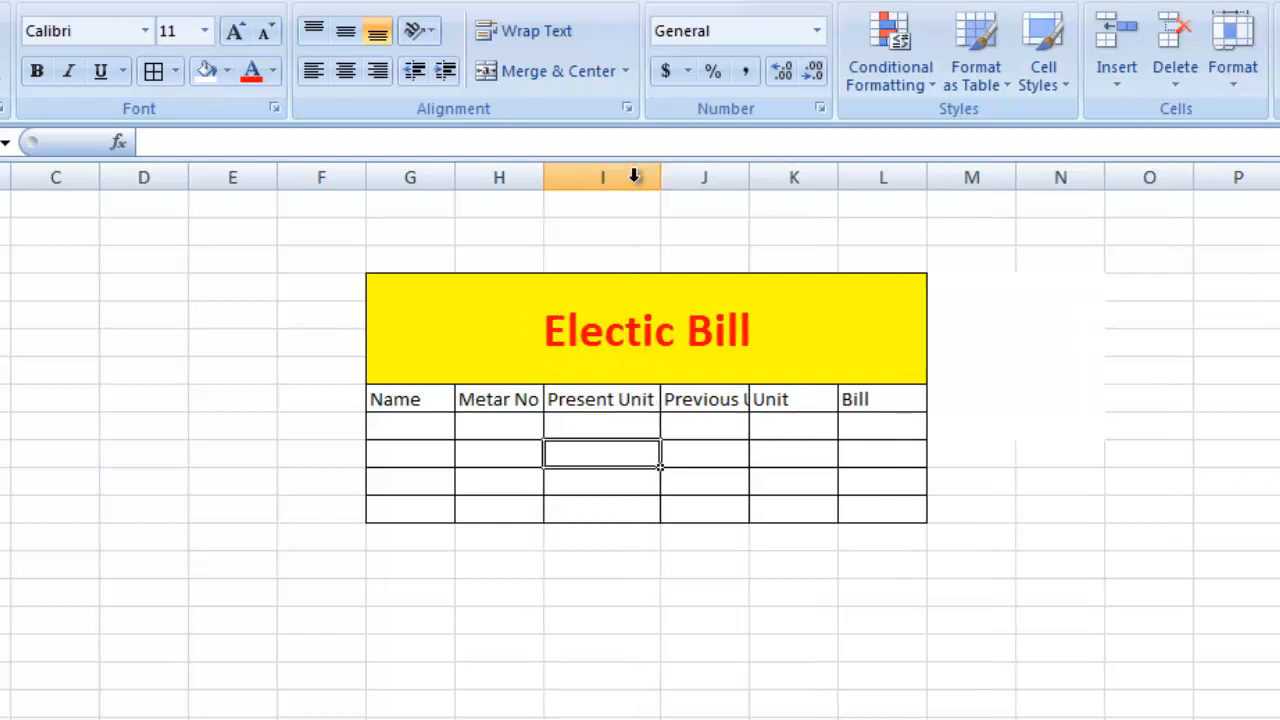
{"action": "double_click", "coordinate": [752, 180]}
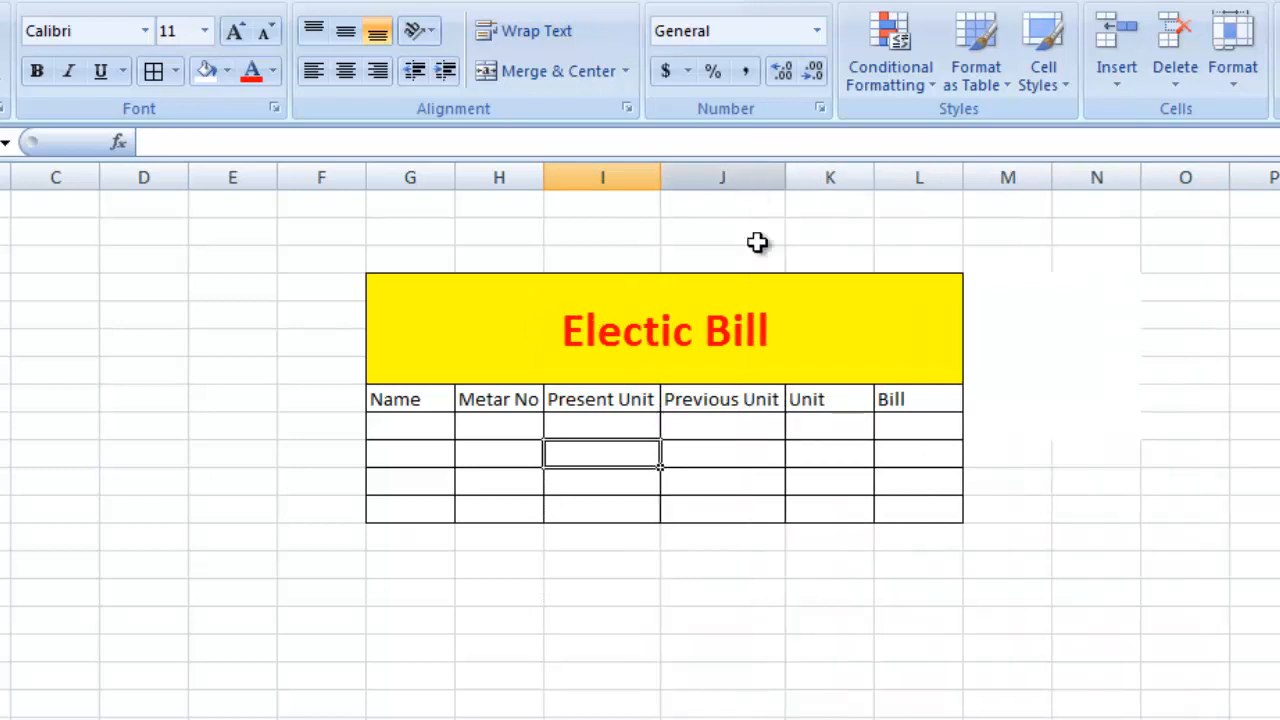
- Bold and center the header row, and widen the Present Unit and Previous Unit columns slightly
{"action": "left_click_drag", "start_coordinate": [370, 400], "coordinate": [886, 409]}
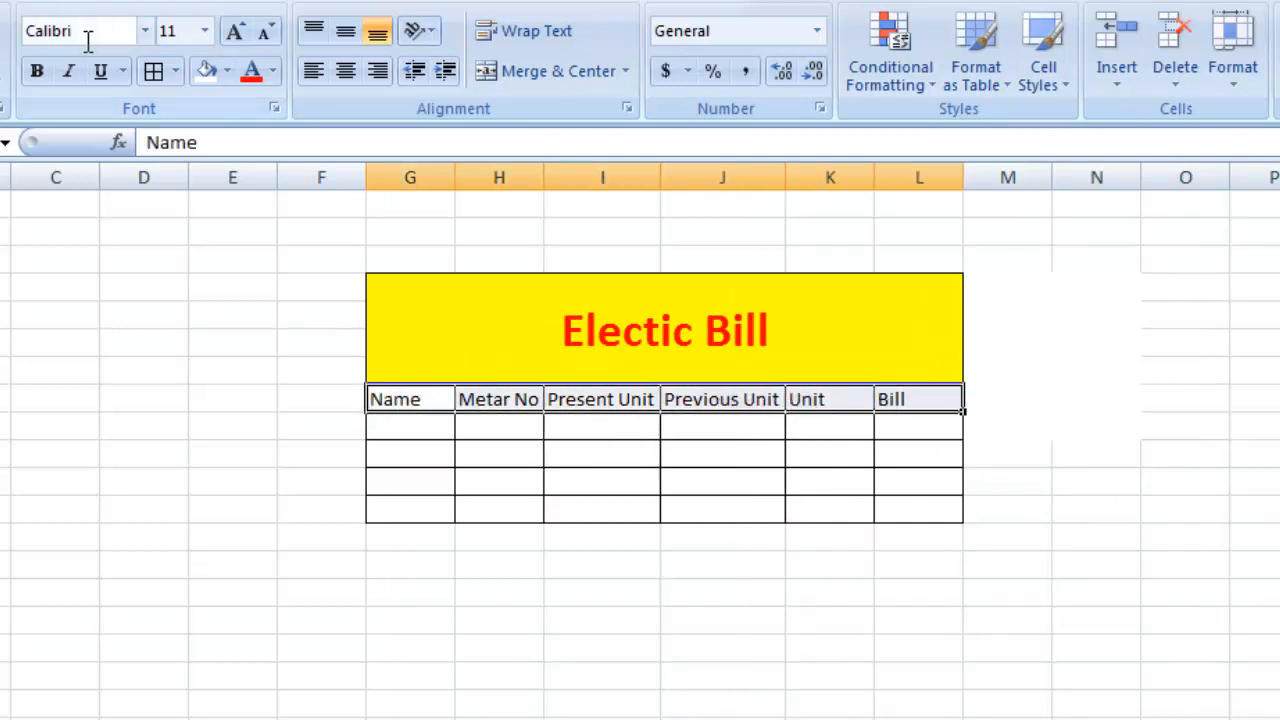
{"action": "left_click", "coordinate": [33, 79]}
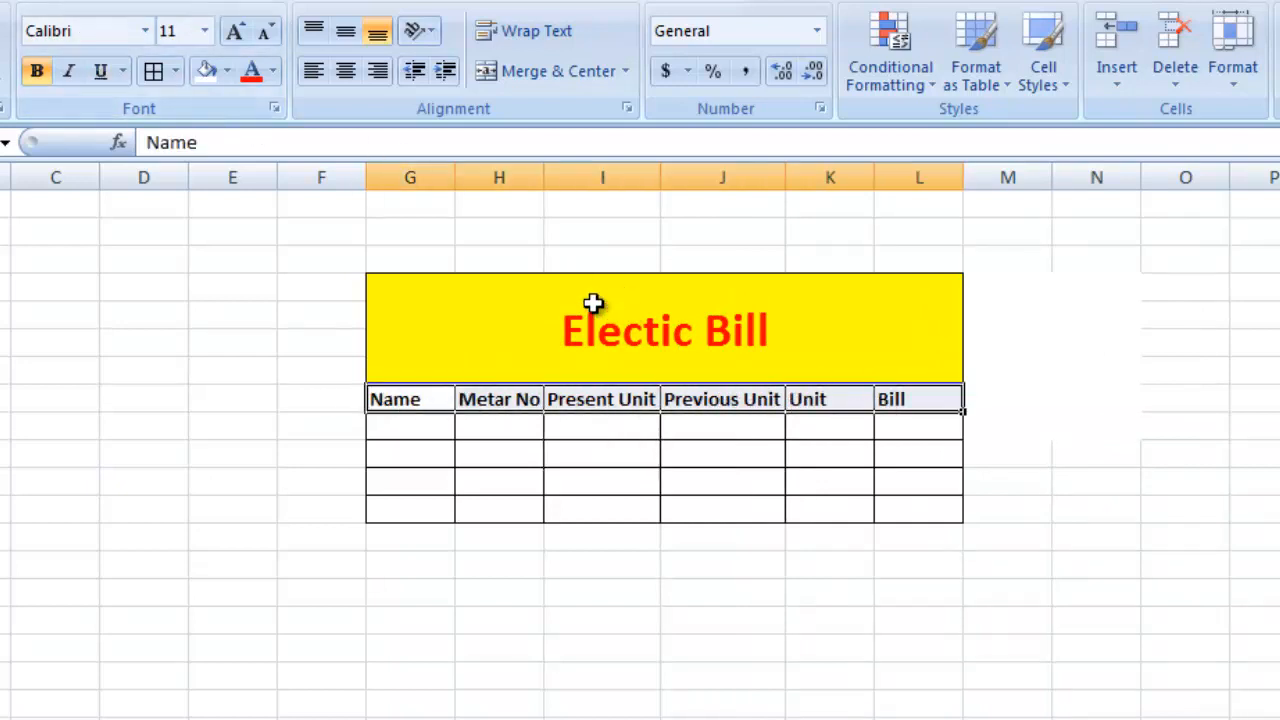
{"action": "left_click", "coordinate": [340, 73]}
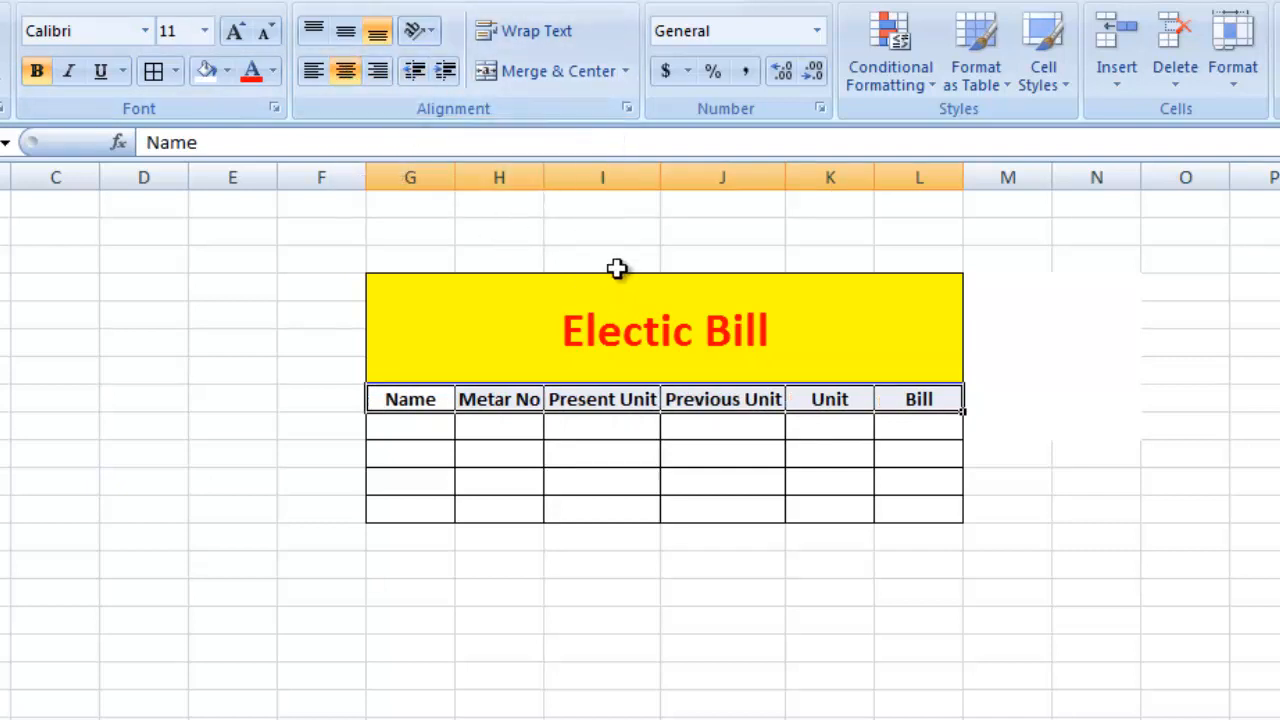
{"action": "left_click_drag", "start_coordinate": [660, 178], "coordinate": [683, 181]}
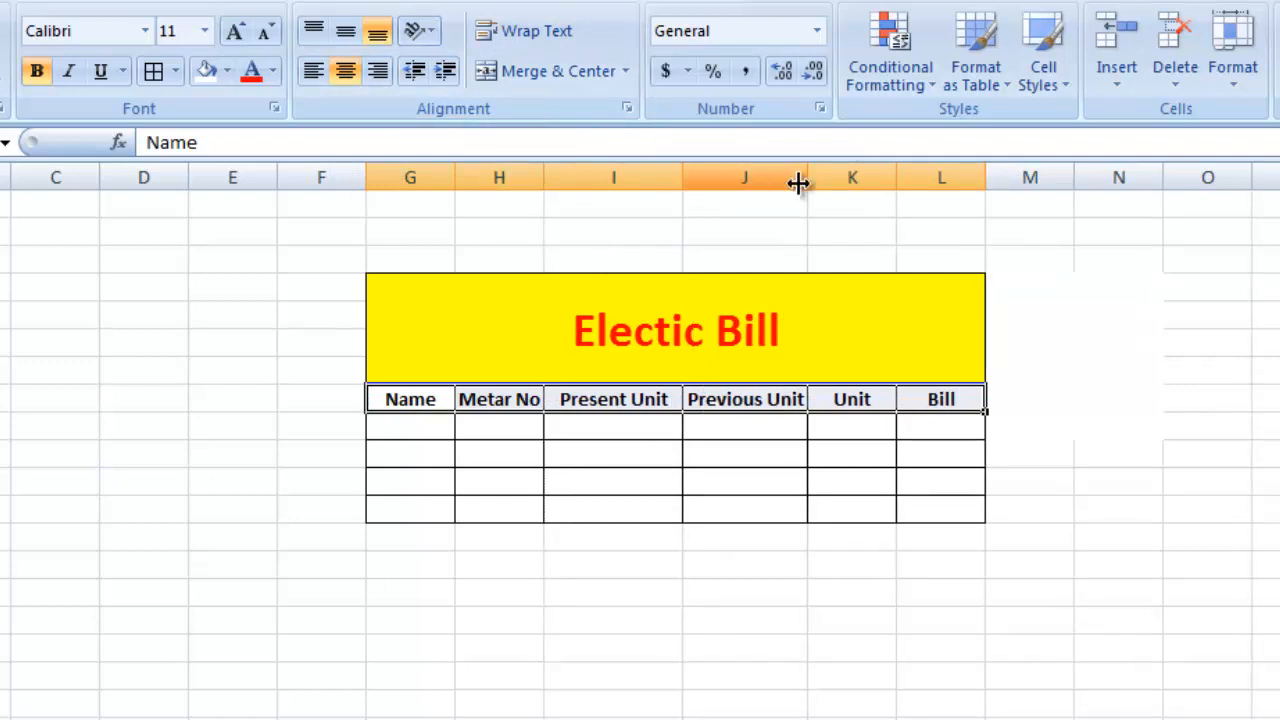
{"action": "left_click_drag", "start_coordinate": [808, 183], "coordinate": [826, 185]}
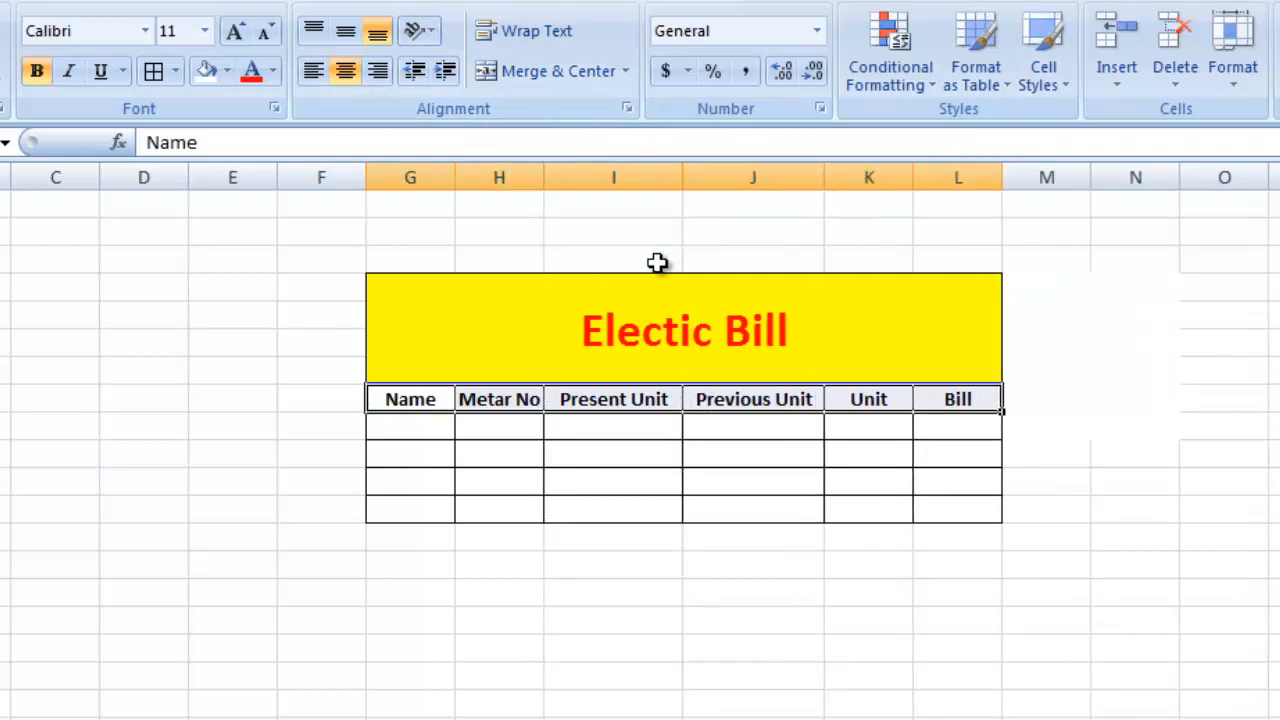
- Enter the three customers' names in the first three rows of the Name column
{"action": "left_click", "coordinate": [419, 430]}
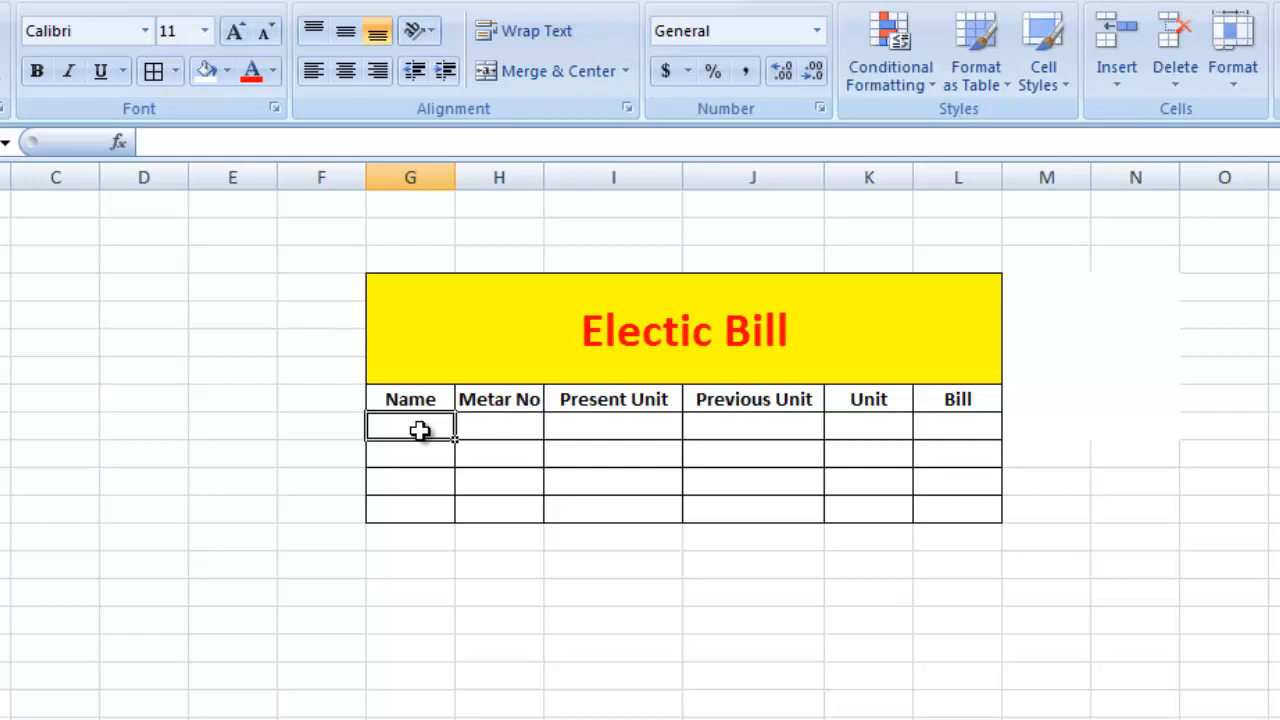
{"action": "type", "text": "milon"}
{"action": "key", "text": "Return"}
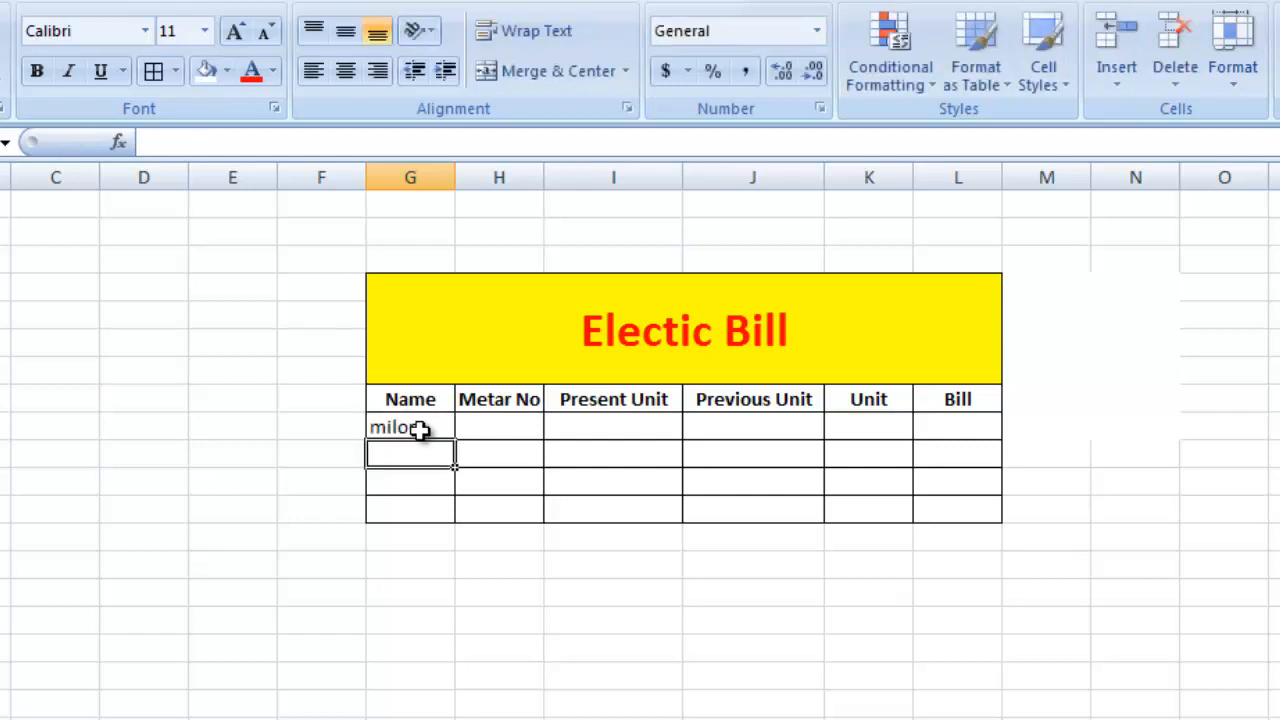
{"action": "type", "text": "lito"}
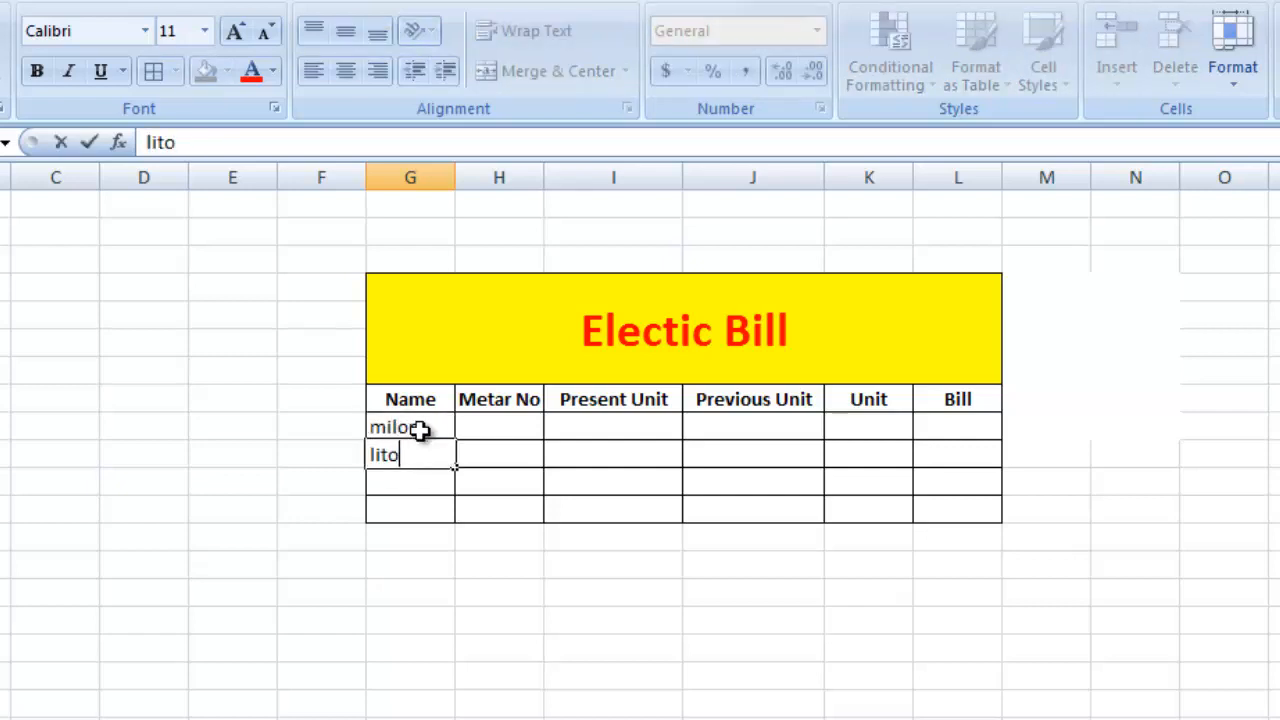
{"action": "type", "text": "n"}
{"action": "key", "text": "Return"}
{"action": "type", "text": "sujon"}
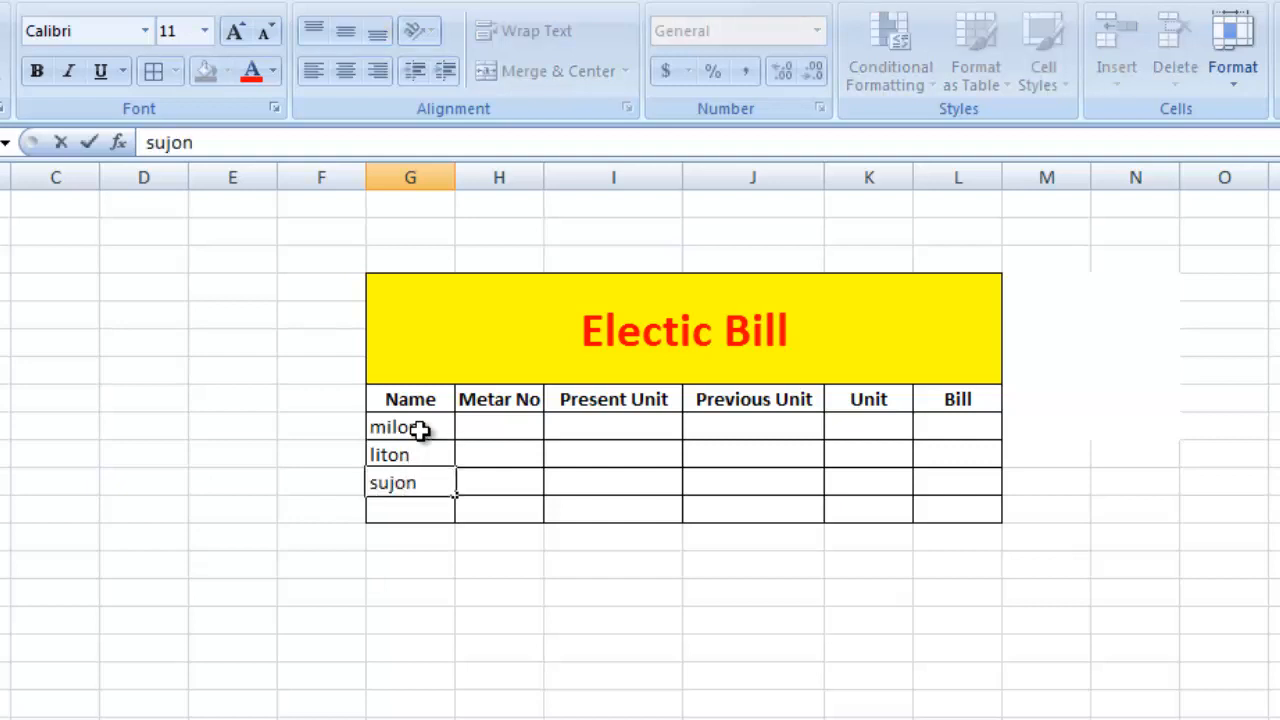
{"action": "key", "text": "Tab"}
- Enter 5445, 312323 and 1212 in the Metar No column for the three customers
{"action": "key", "text": "Up"}
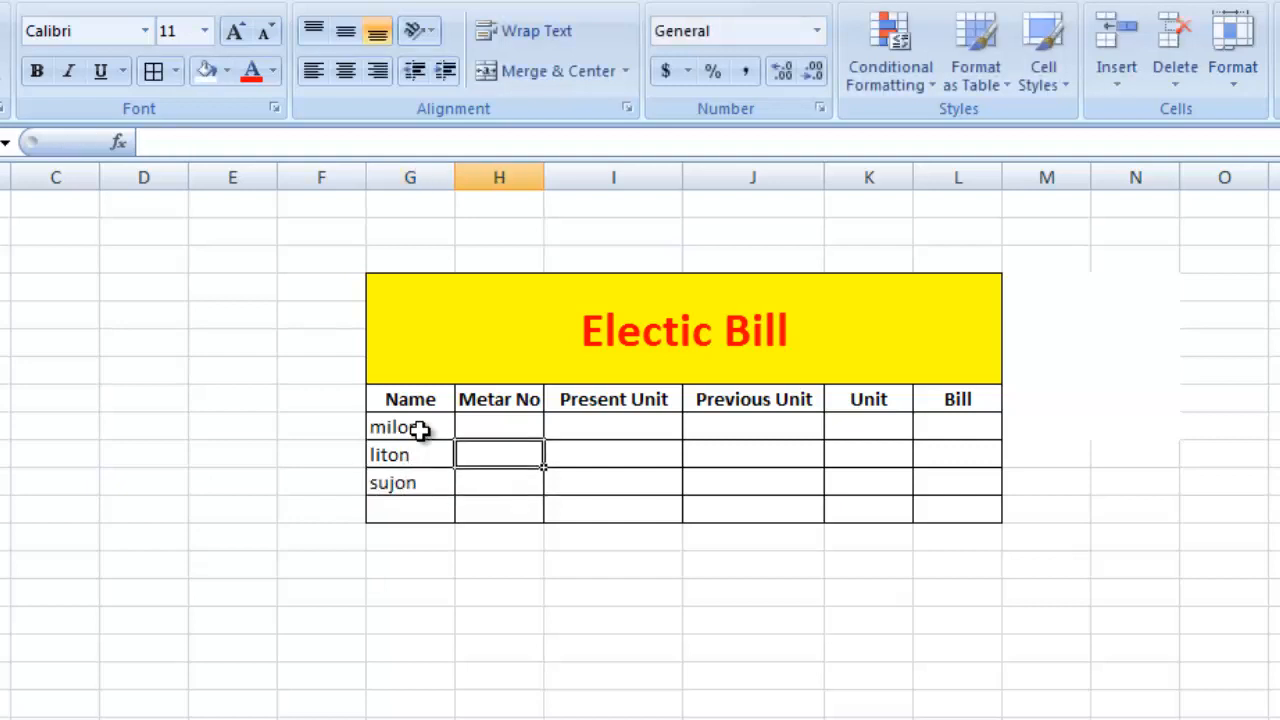
{"action": "key", "text": "Up"}
{"action": "type", "text": "544"}
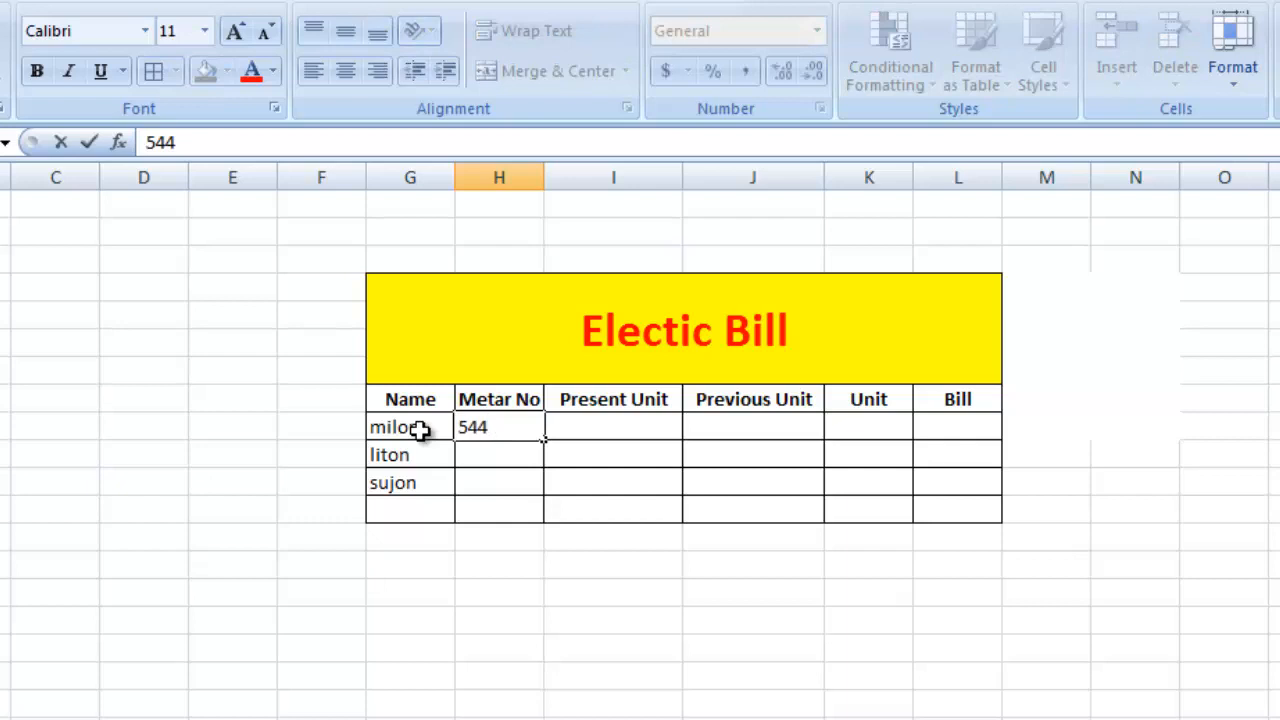
{"action": "type", "text": "5"}
{"action": "key", "text": "Return"}
{"action": "type", "text": "312323"}
{"action": "key", "text": "Return"}
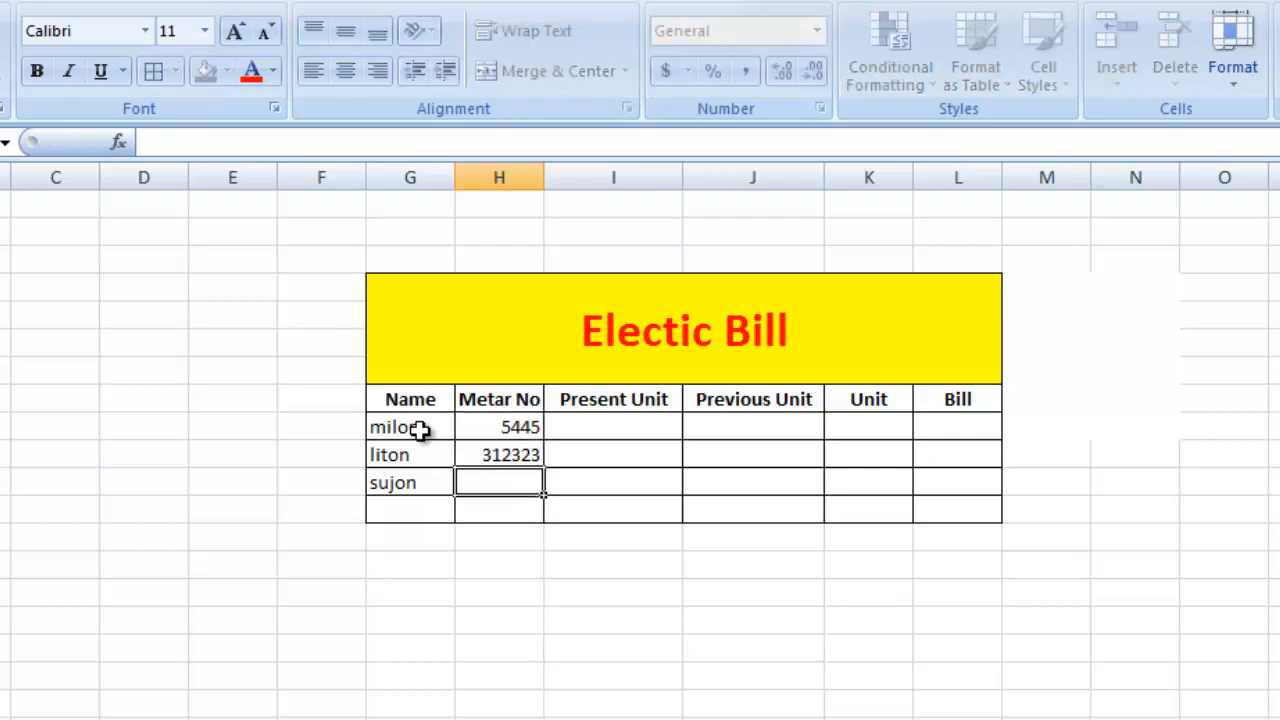
{"action": "type", "text": "1212"}
{"action": "key", "text": "Return"}
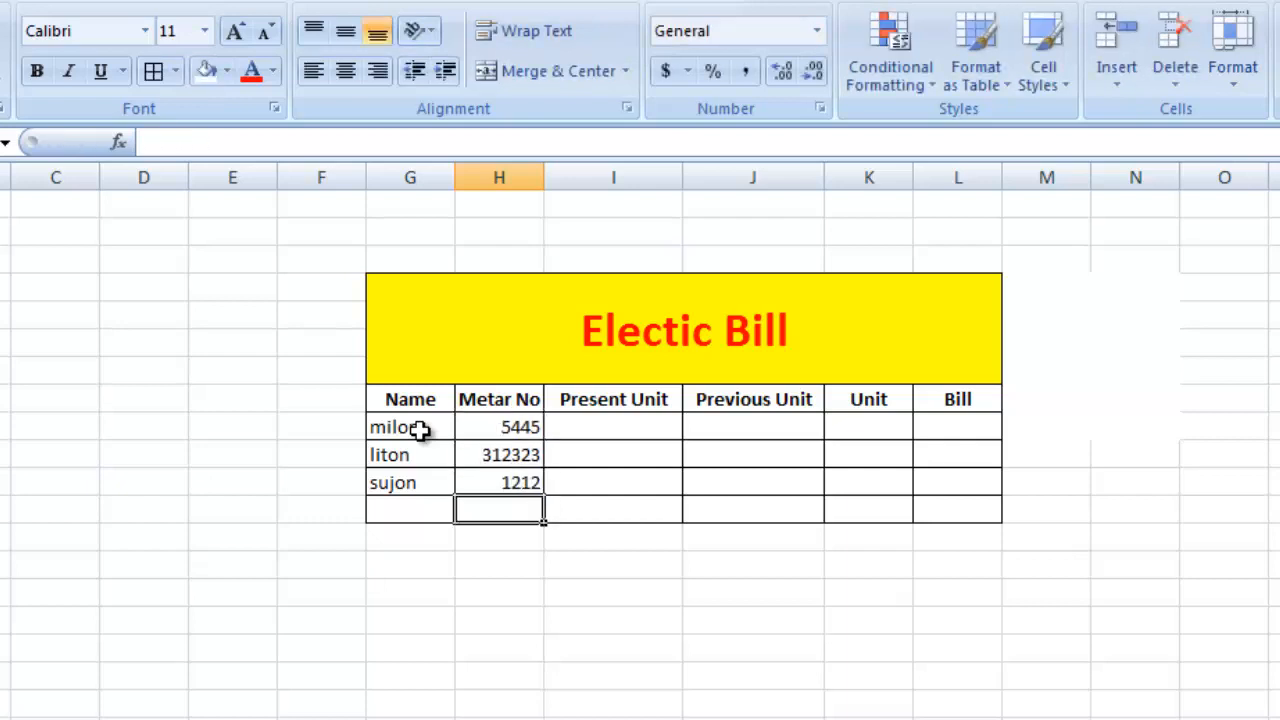
- Enter 300, 600 and 900 in the Previous Unit column for the three customers
{"action": "left_click", "coordinate": [582, 425]}
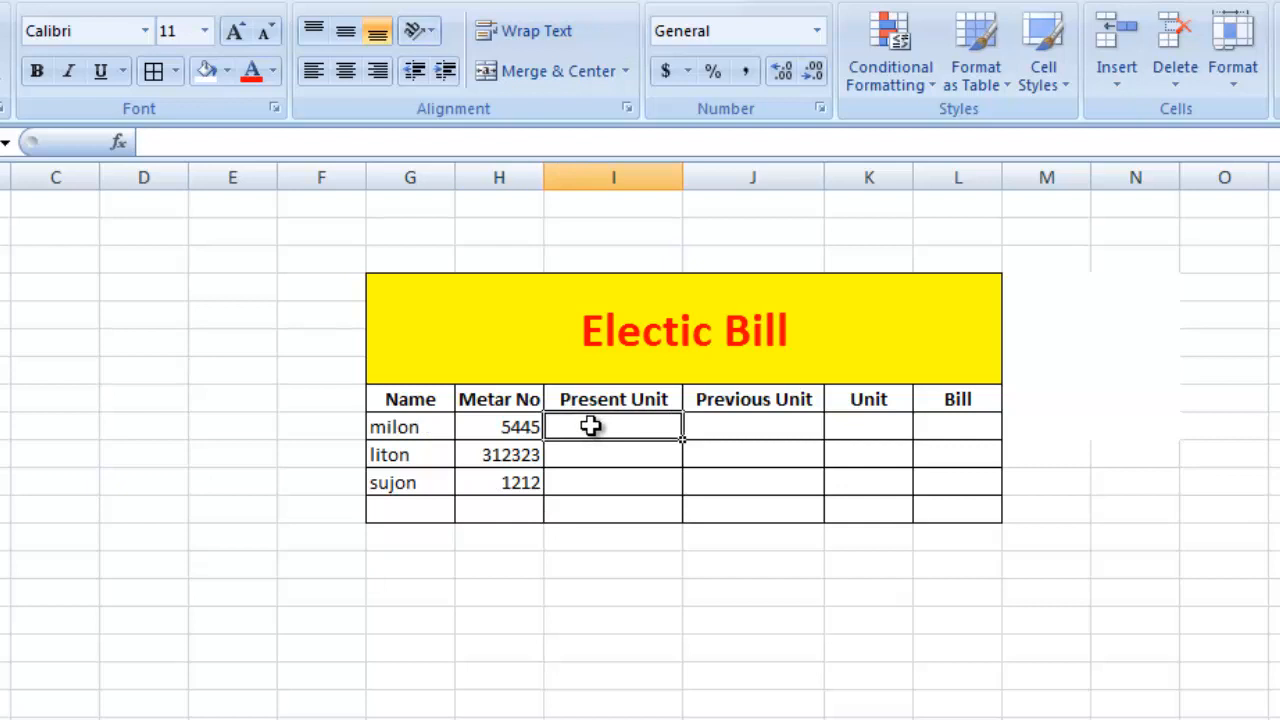
{"action": "left_click", "coordinate": [749, 434]}
{"action": "type", "text": "300"}
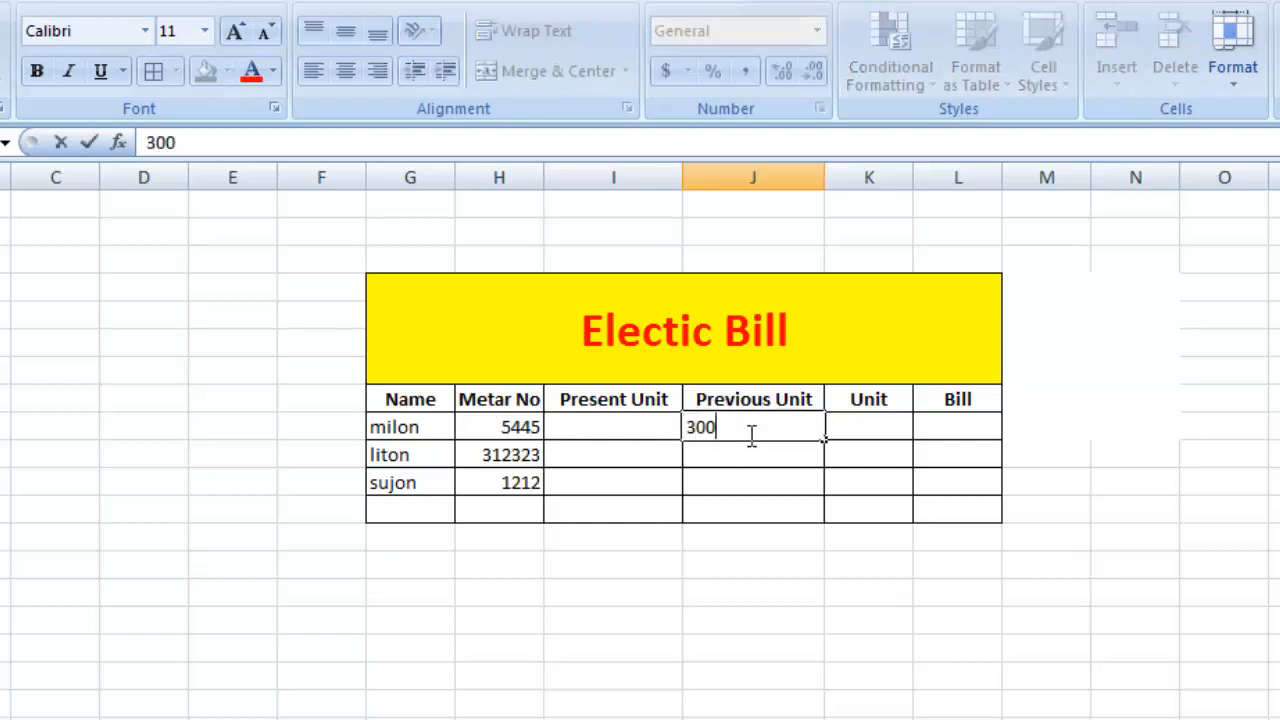
{"action": "key", "text": "Return"}
{"action": "type", "text": "600"}
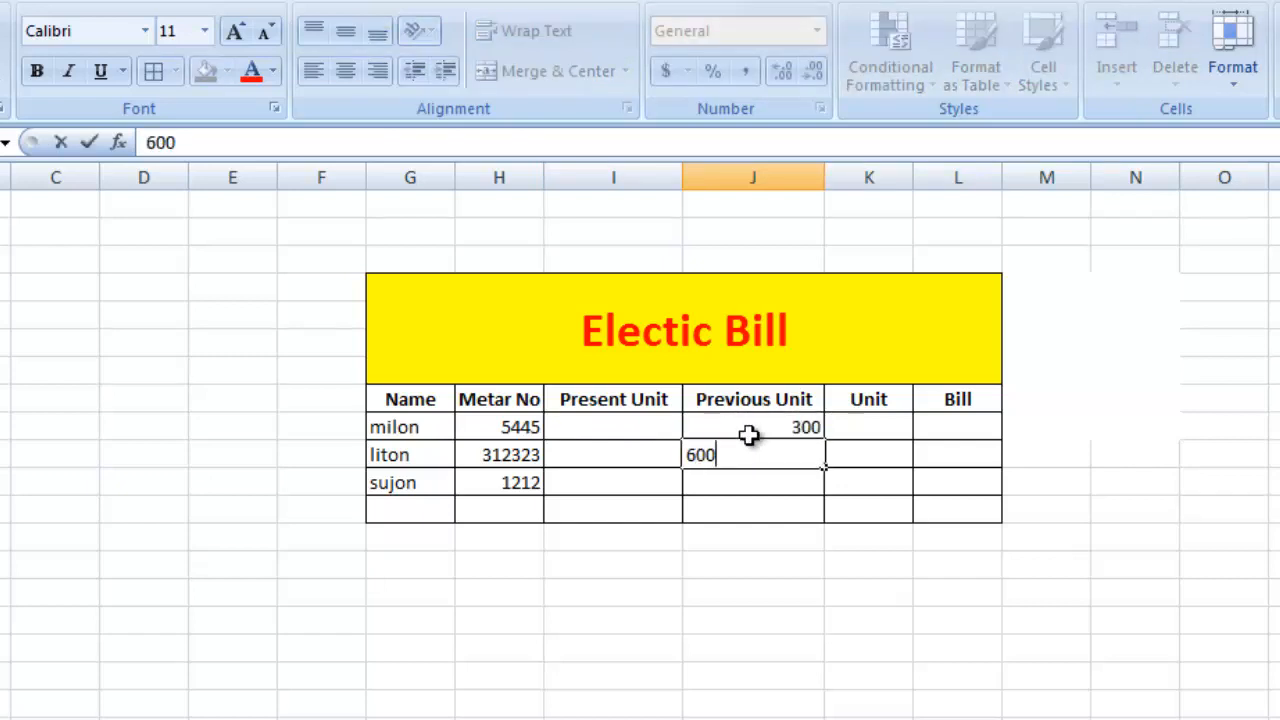
{"action": "key", "text": "Return"}
{"action": "type", "text": "900"}
{"action": "key", "text": "Return"}
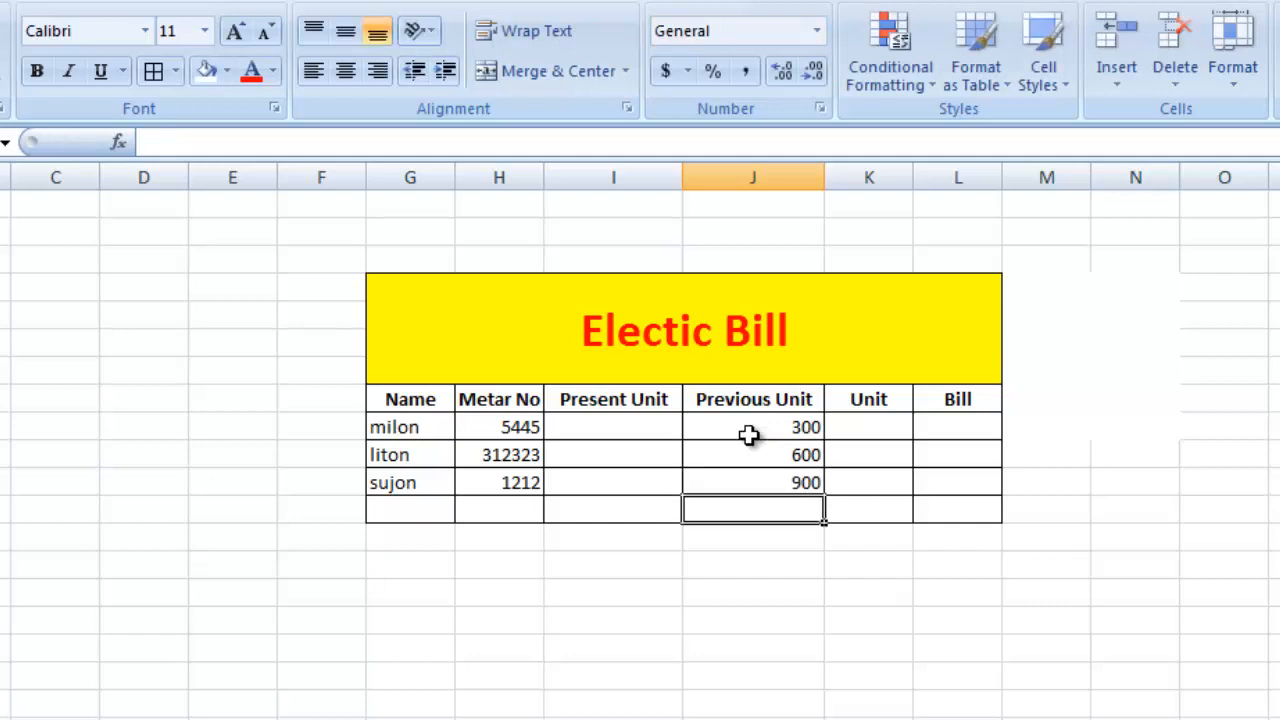
- Enter 600, 800 and 1200 in the Present Unit column for the three customers
{"action": "left_click", "coordinate": [614, 426]}
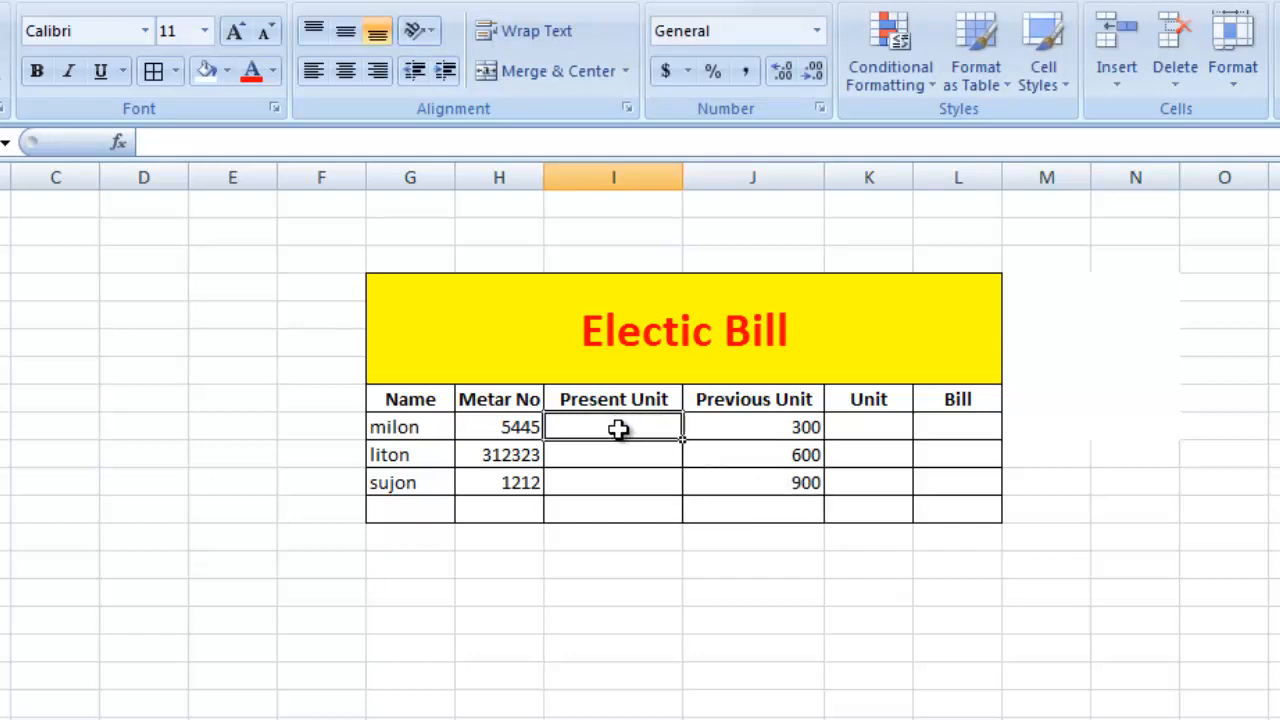
{"action": "type", "text": "600"}
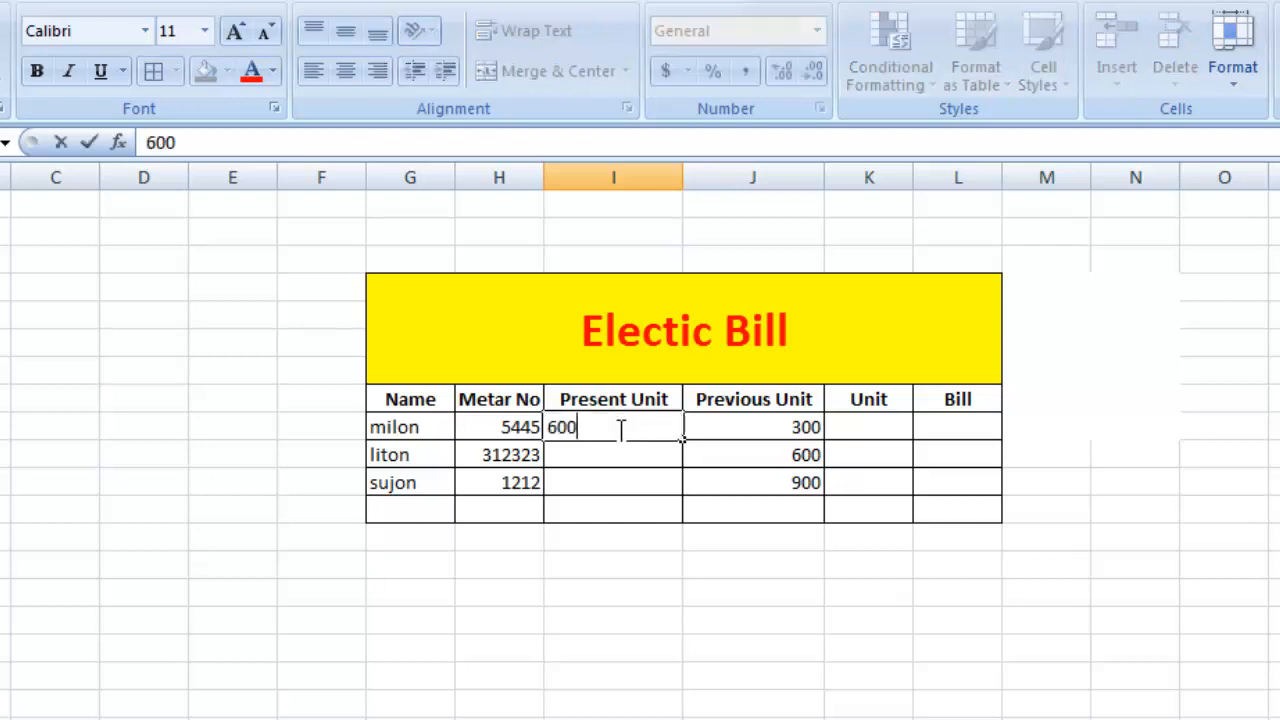
{"action": "key", "text": "Return"}
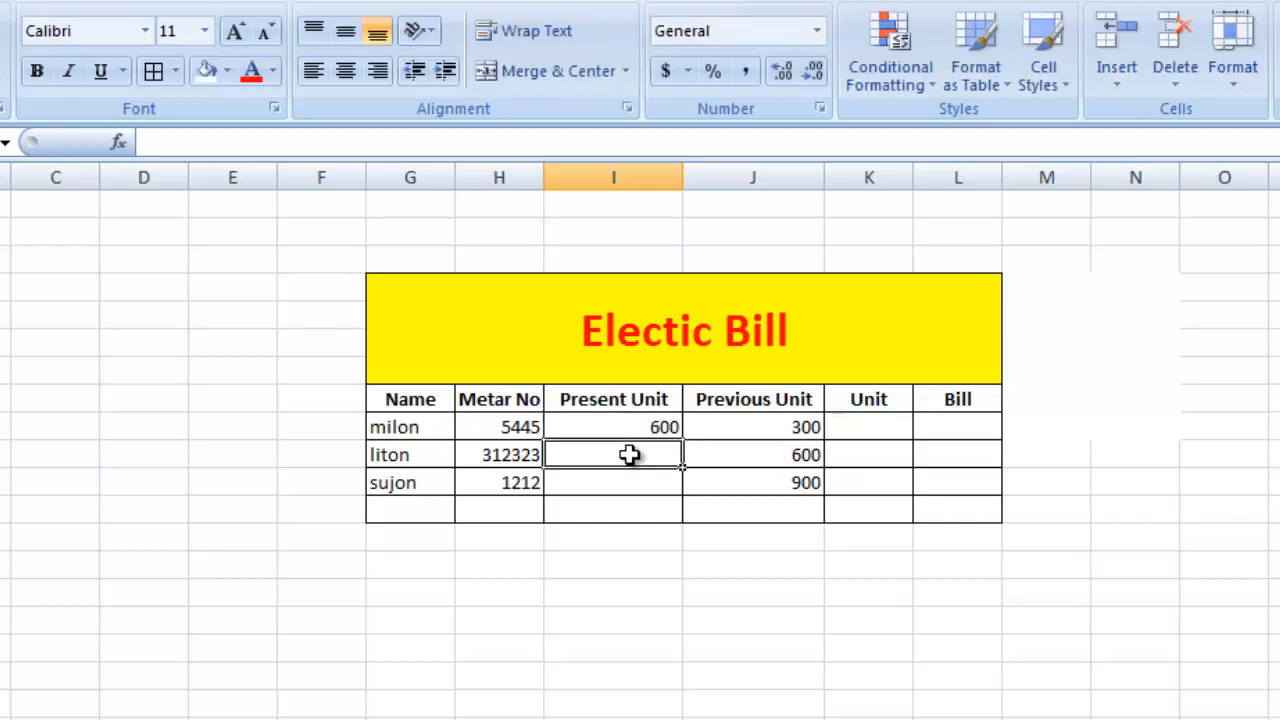
{"action": "type", "text": "800"}
{"action": "key", "text": "Return"}
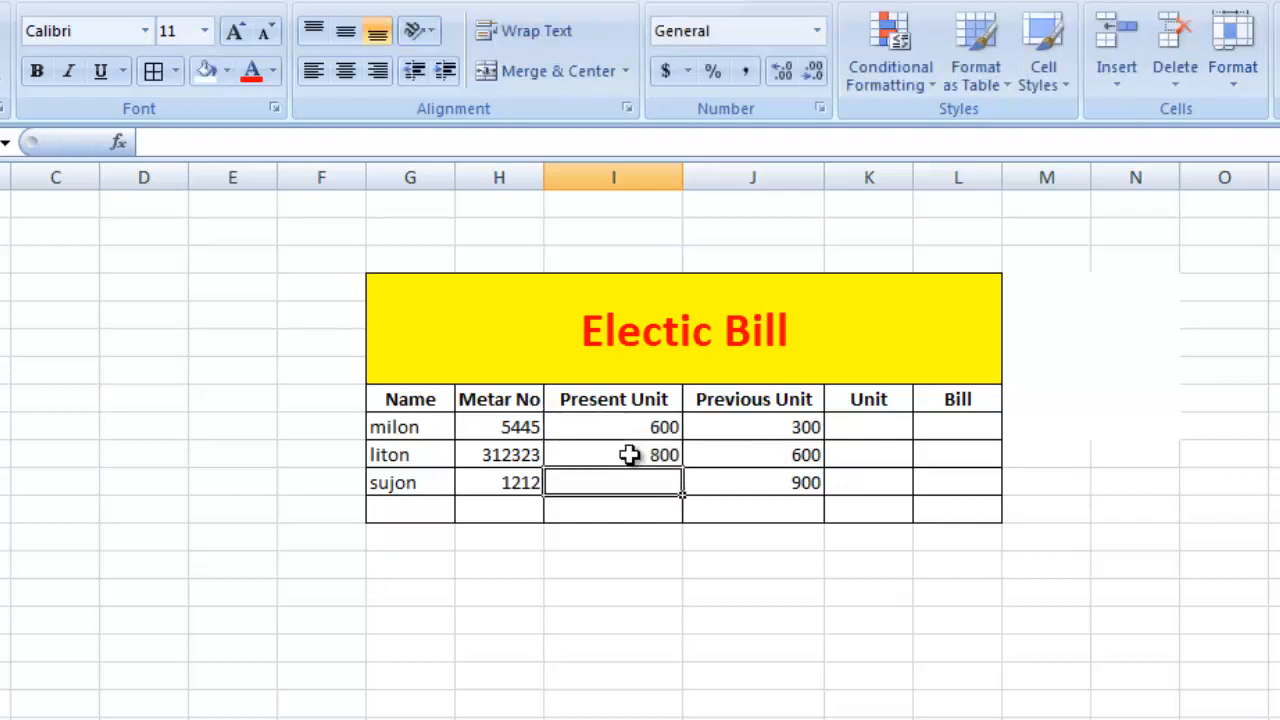
{"action": "type", "text": "1"}
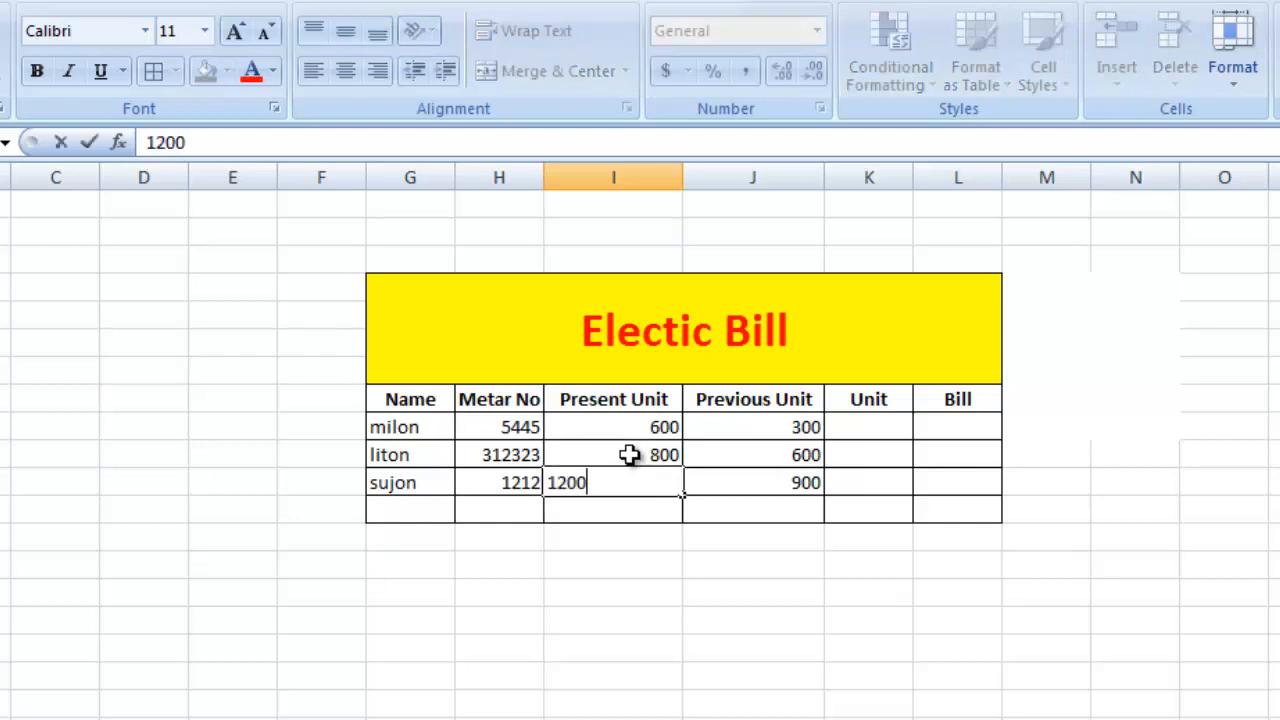
{"action": "type", "text": "200"}
{"action": "key", "text": "Return"}
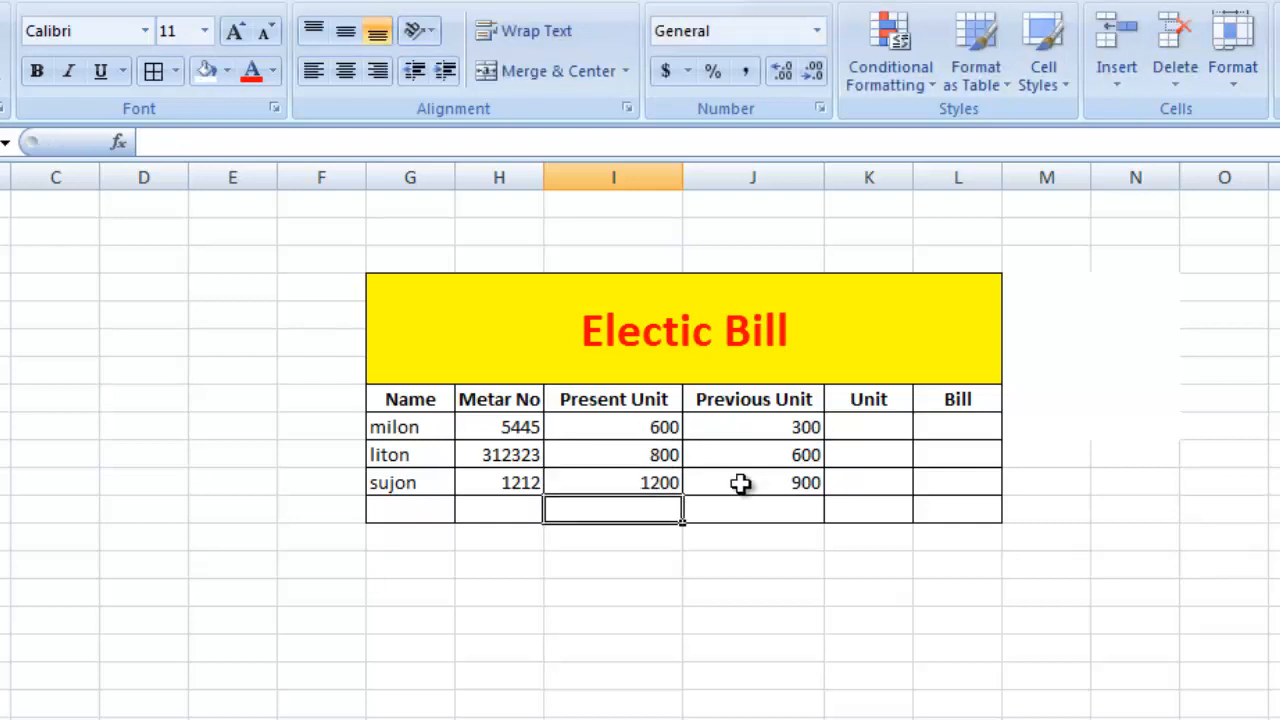
- Calculate the first customer's Unit with =I9-J9 and fill the formula down to the third customer's row
{"action": "left_click", "coordinate": [866, 428]}
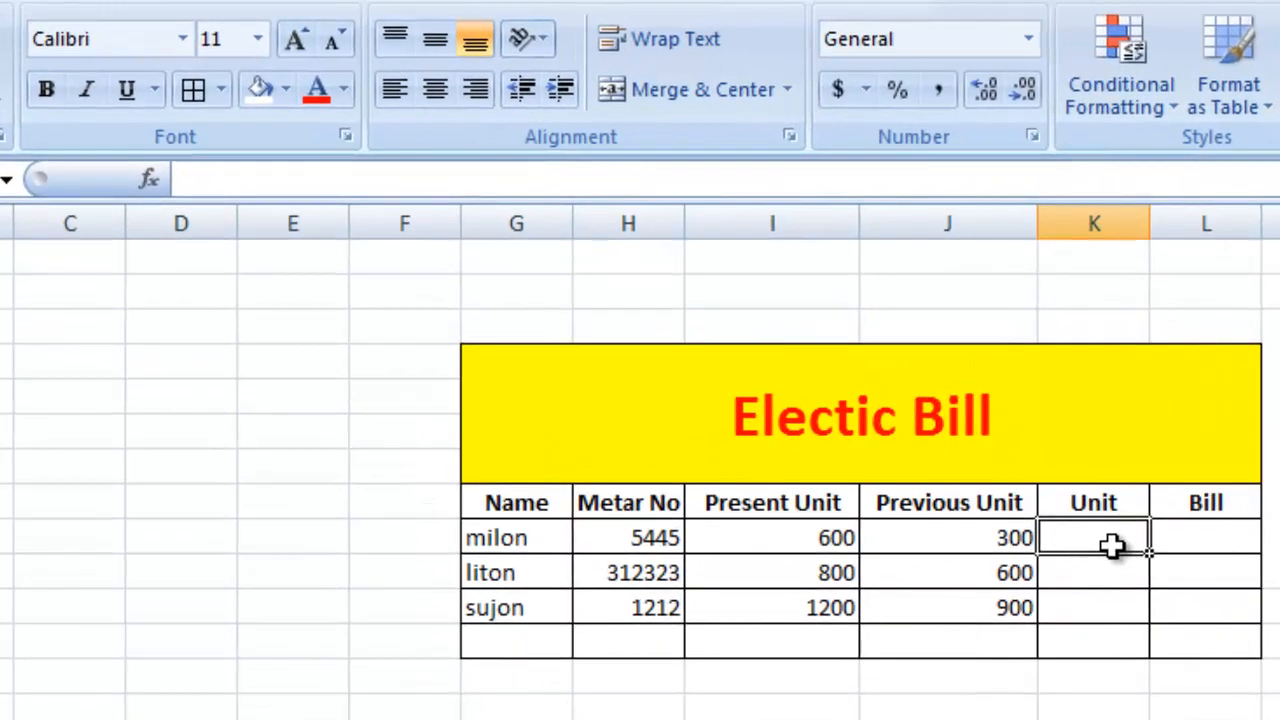
{"action": "type", "text": "="}
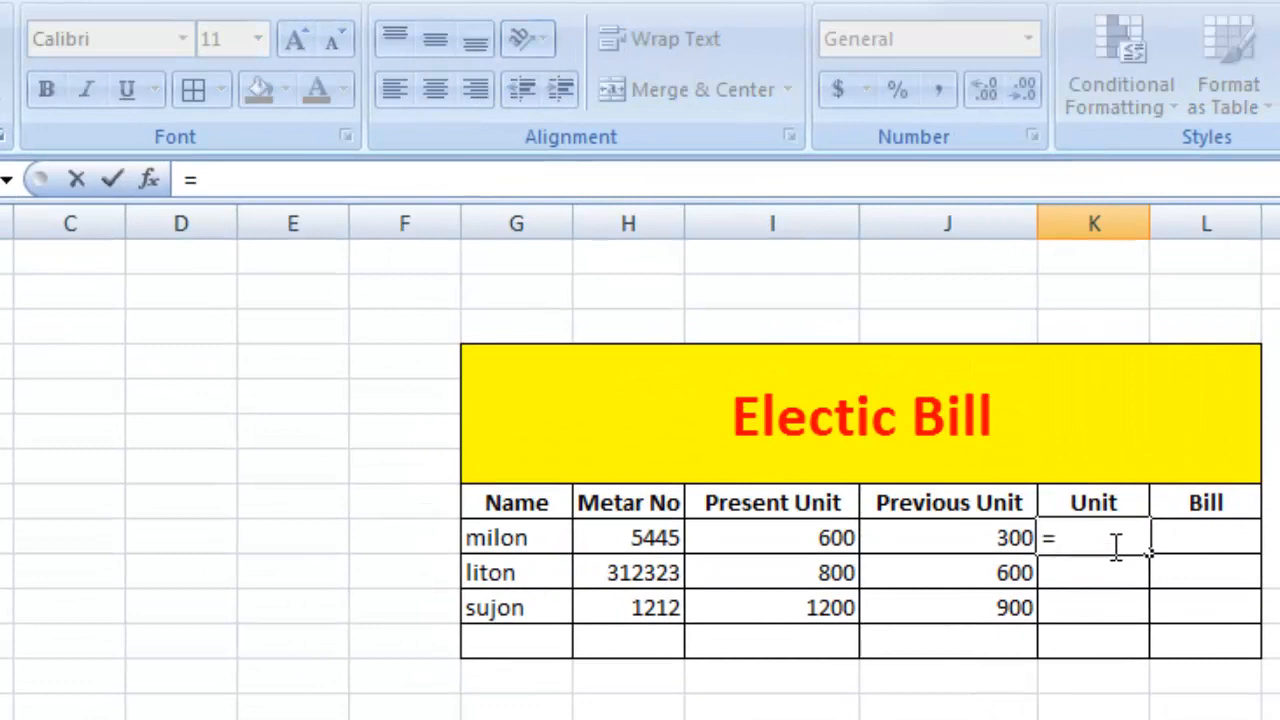
{"action": "left_click", "coordinate": [808, 539]}
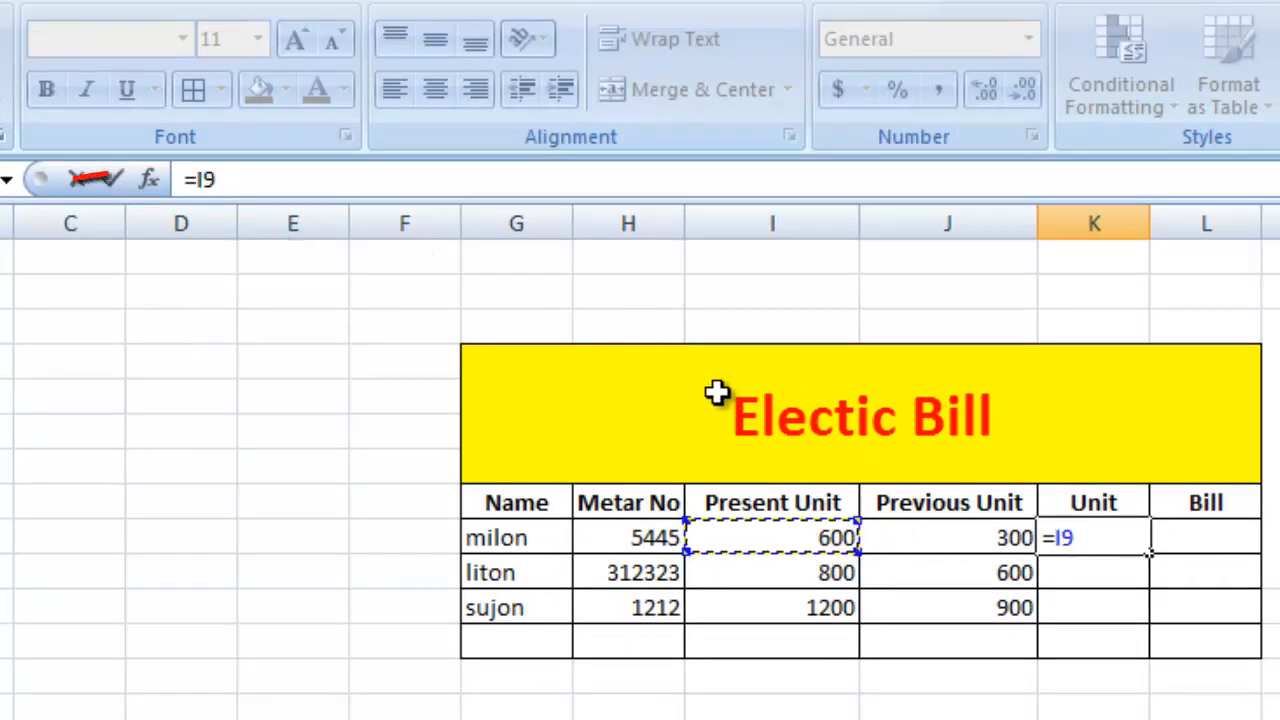
{"action": "type", "text": "-"}
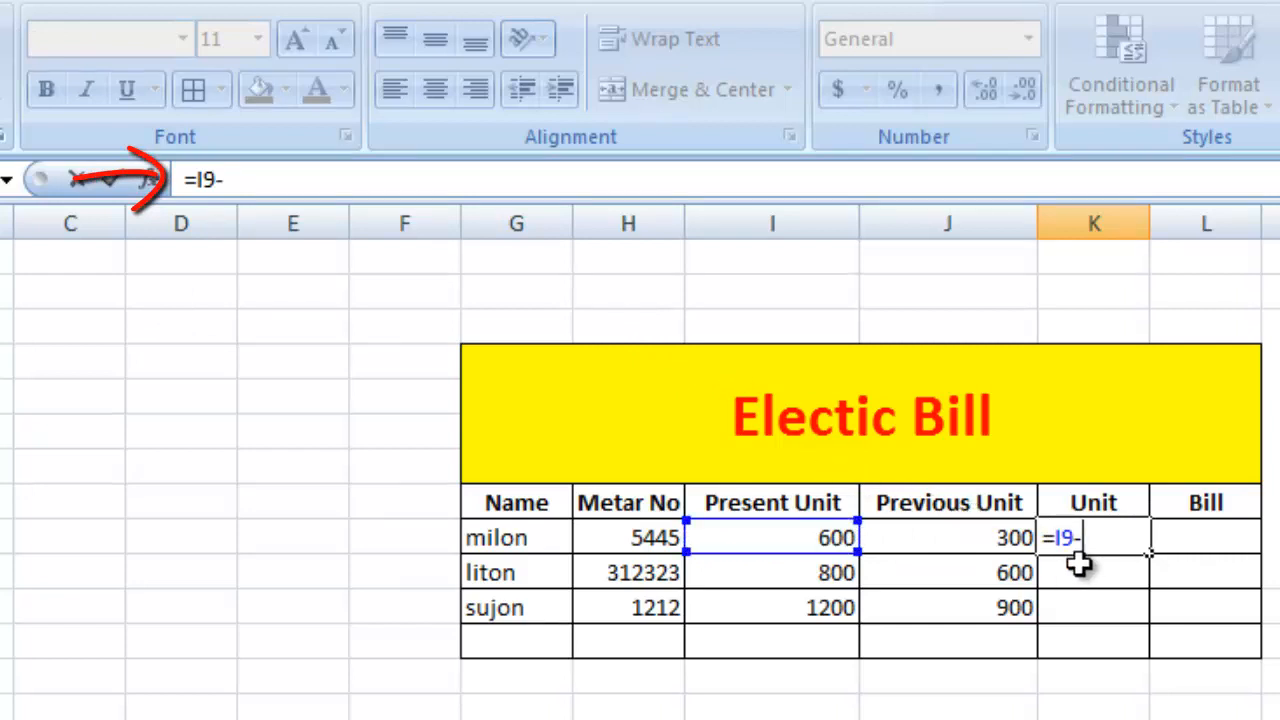
{"action": "left_click", "coordinate": [1003, 541]}
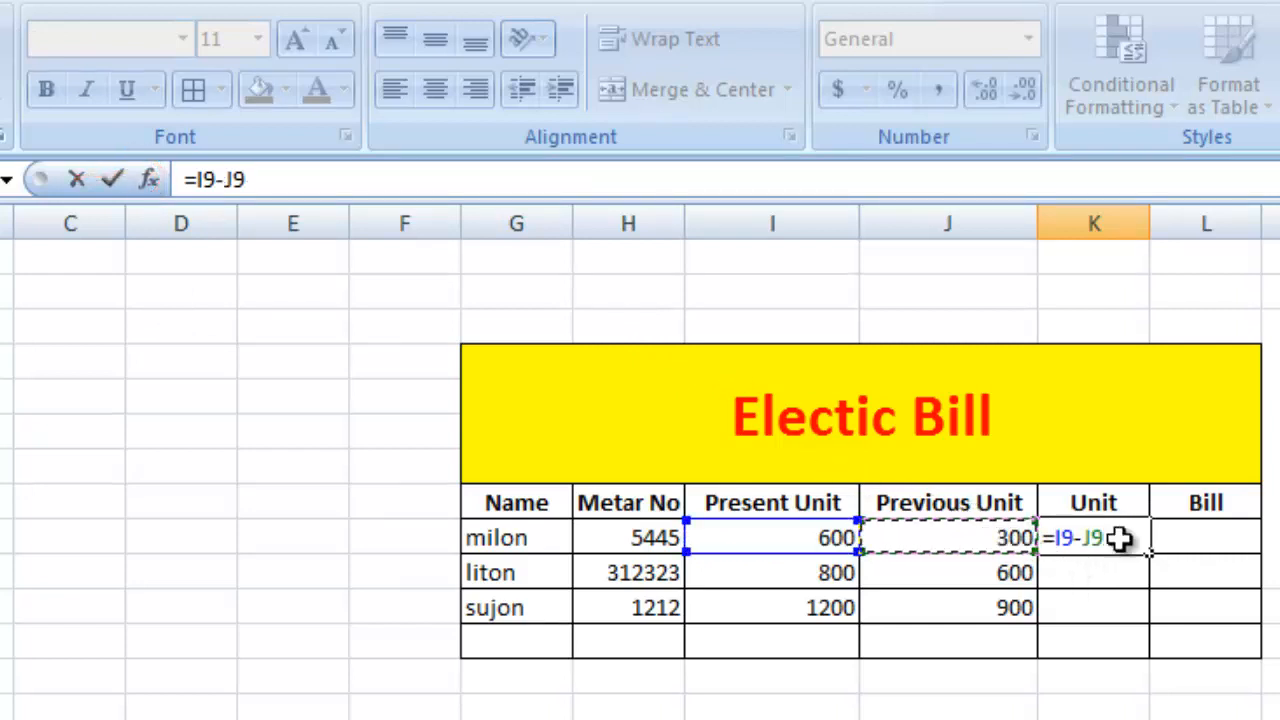
{"action": "key", "text": "Return"}
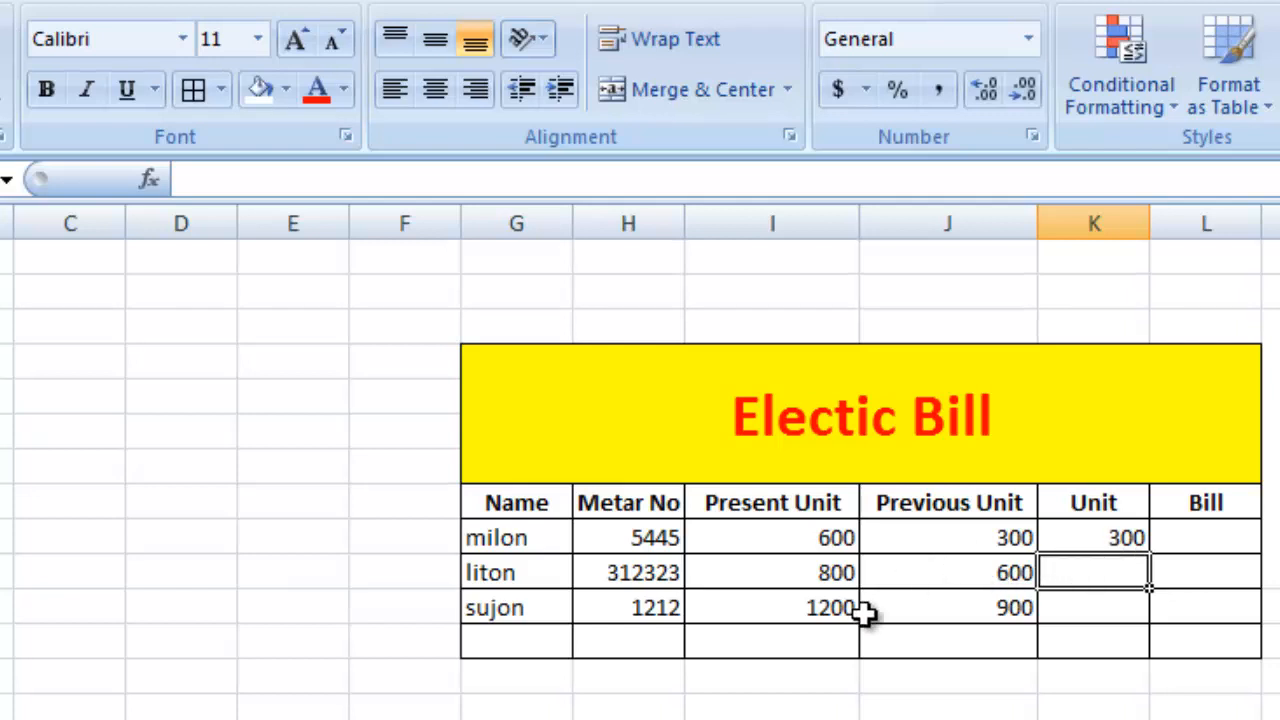
{"action": "left_click", "coordinate": [1103, 535]}
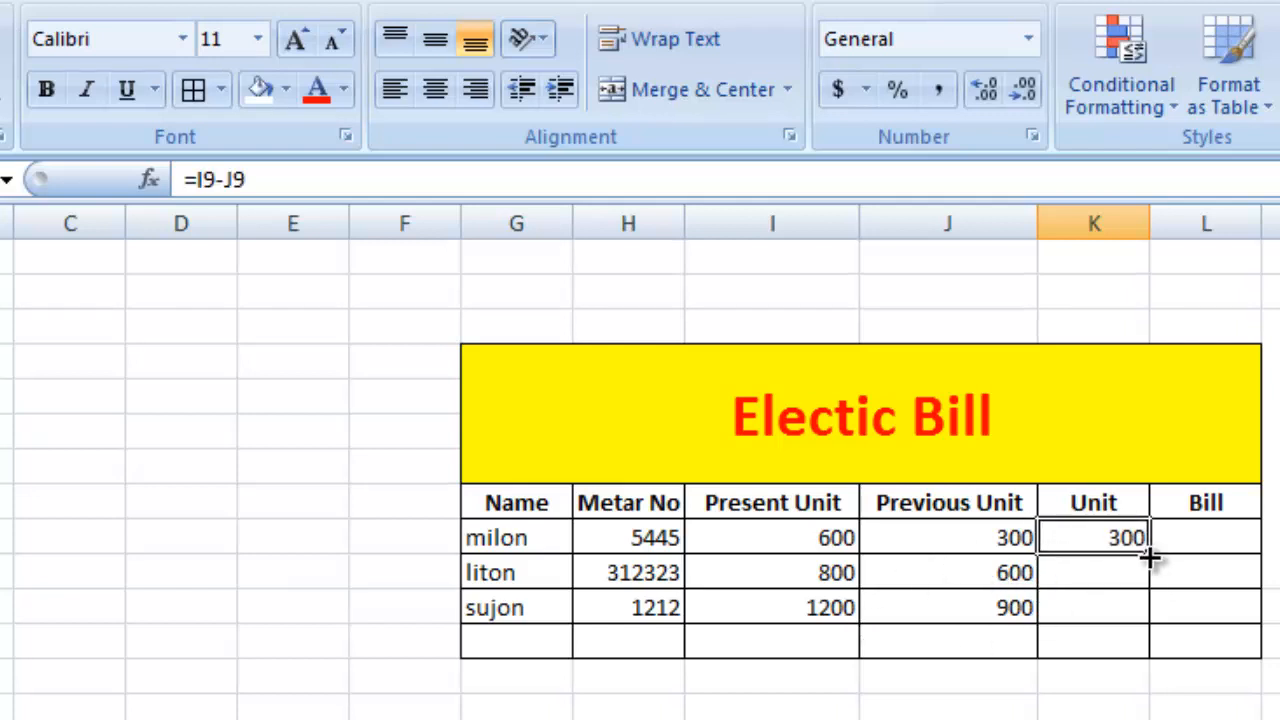
{"action": "left_click_drag", "start_coordinate": [1150, 556], "coordinate": [1150, 618]}
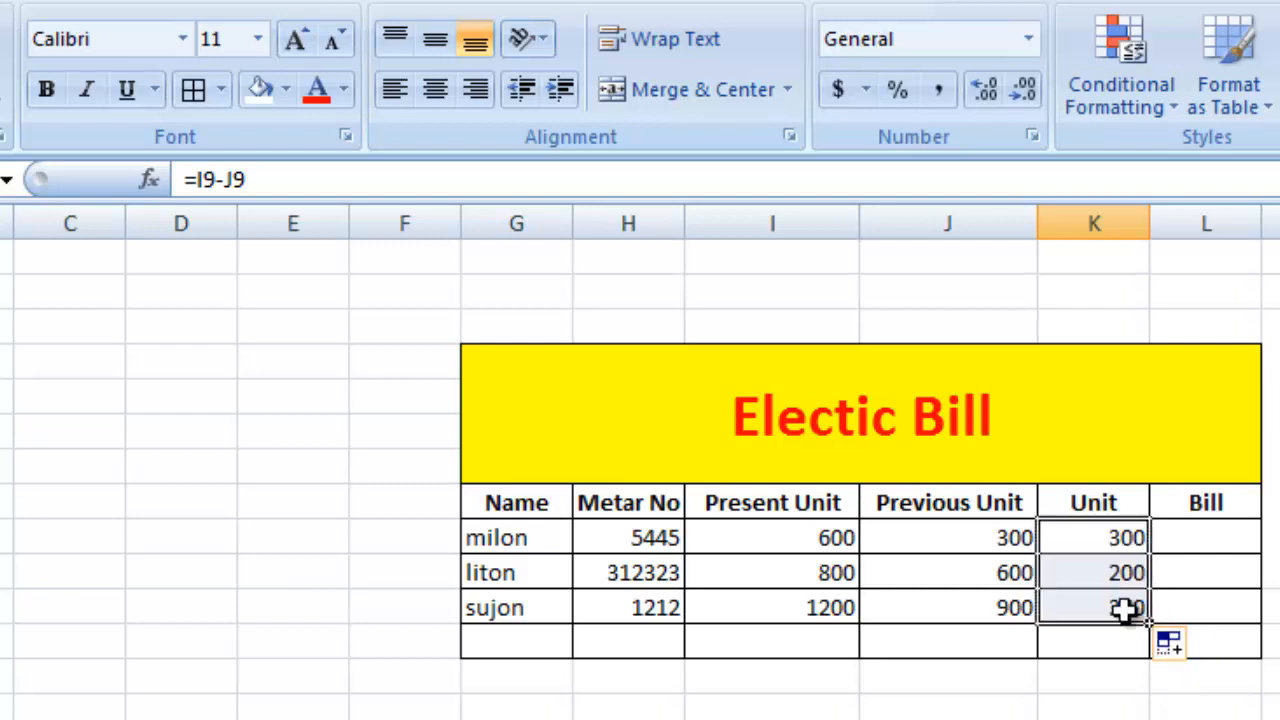
- Begin an IF formula in the first customer's Bill cell that returns K9*6.5 when K9<=100
{"action": "left_click", "coordinate": [1193, 541]}
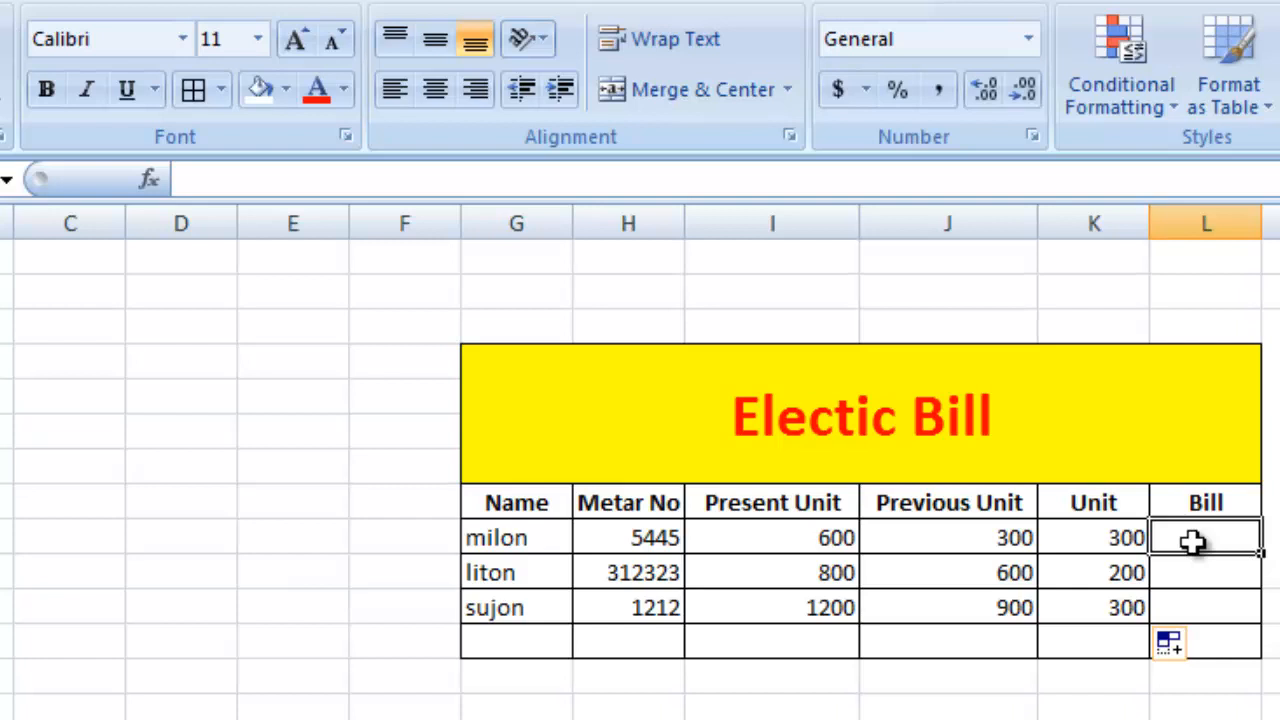
{"action": "type", "text": "="}
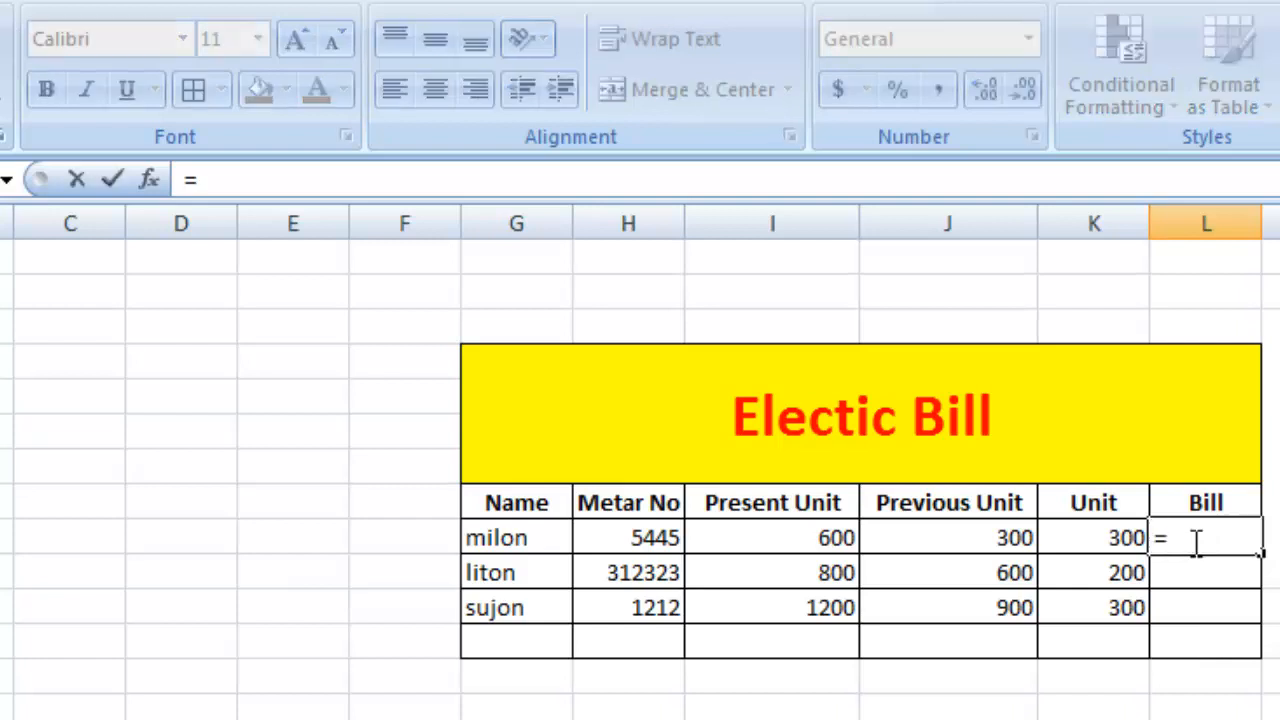
{"action": "type", "text": "if"}
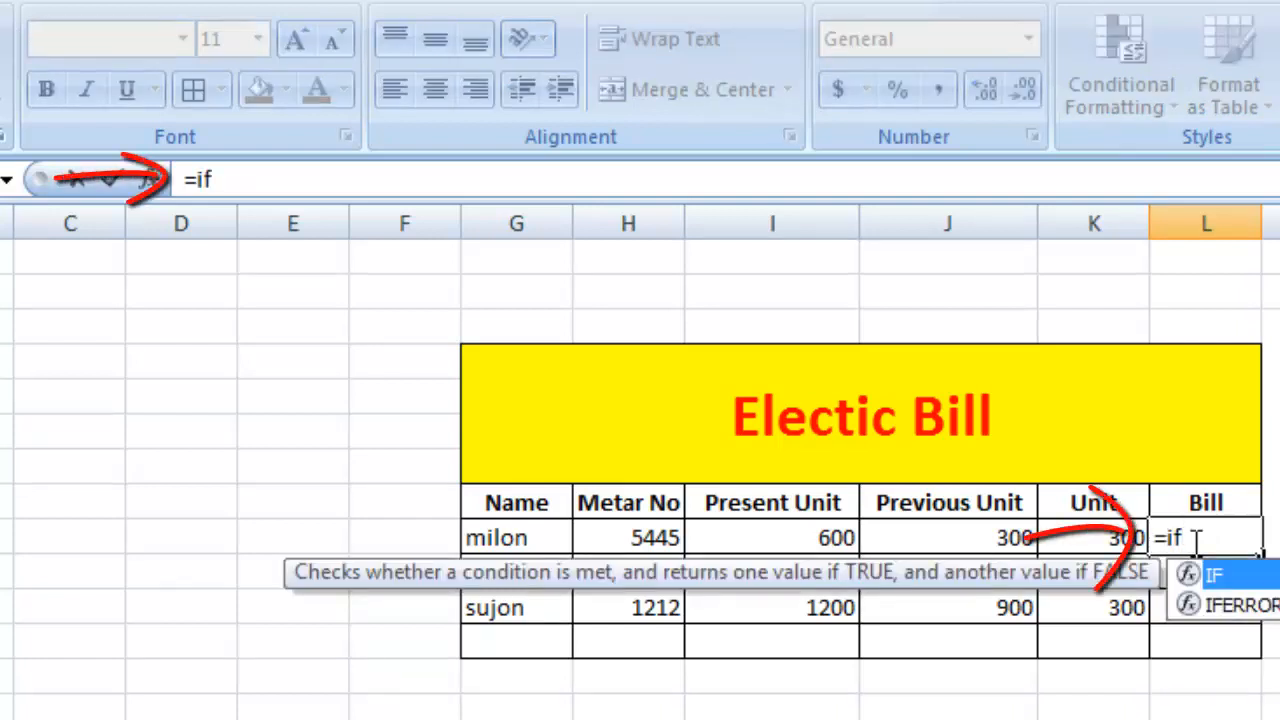
{"action": "type", "text": "("}
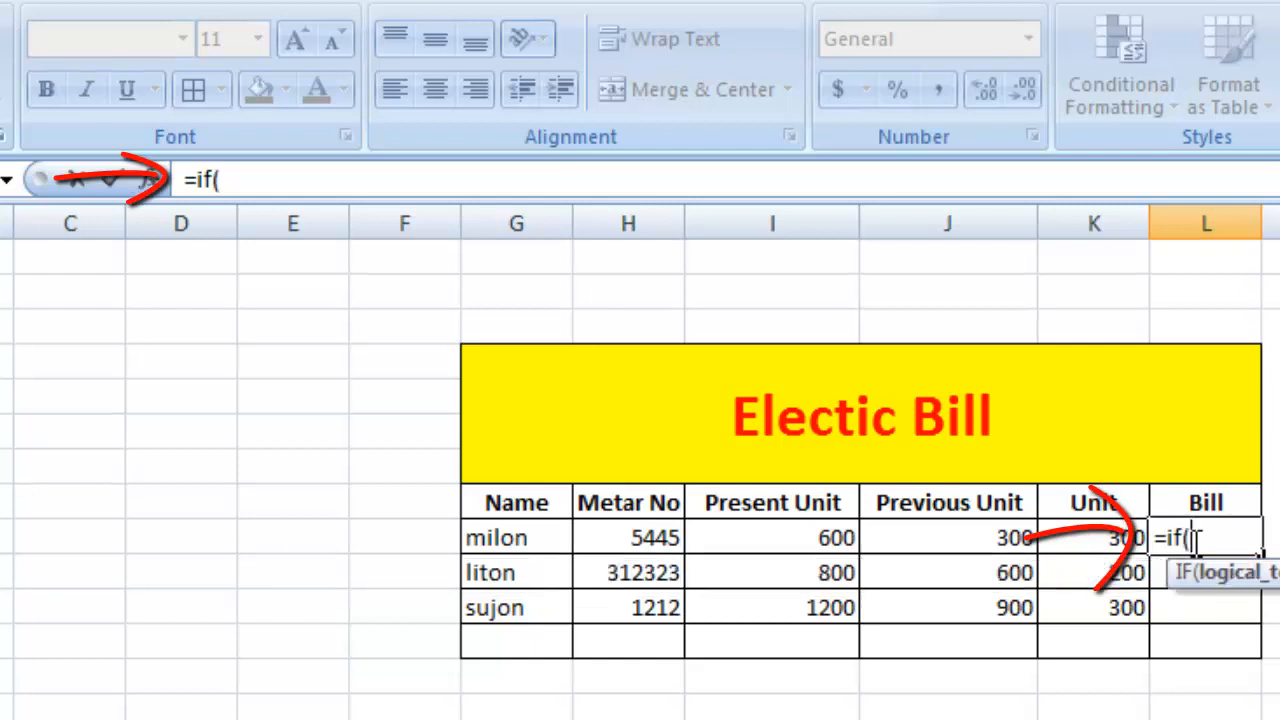
{"action": "left_click", "coordinate": [1102, 538]}
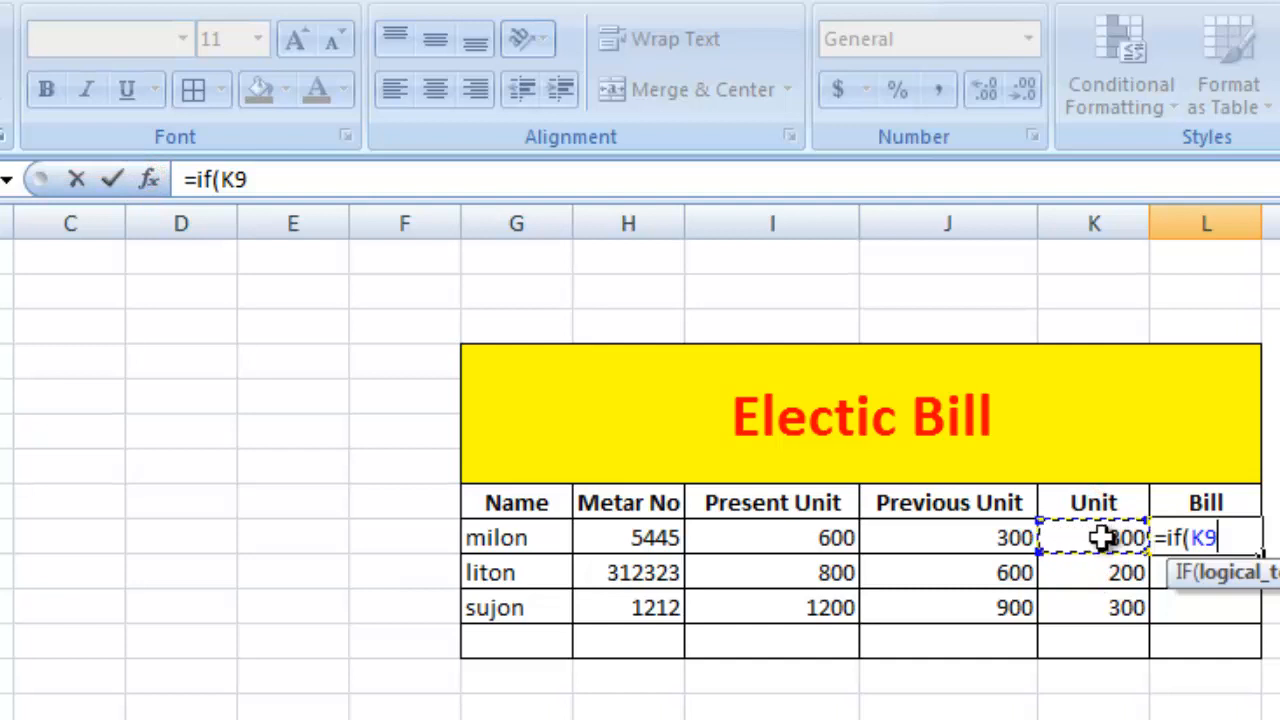
{"action": "type", "text": "<10"}
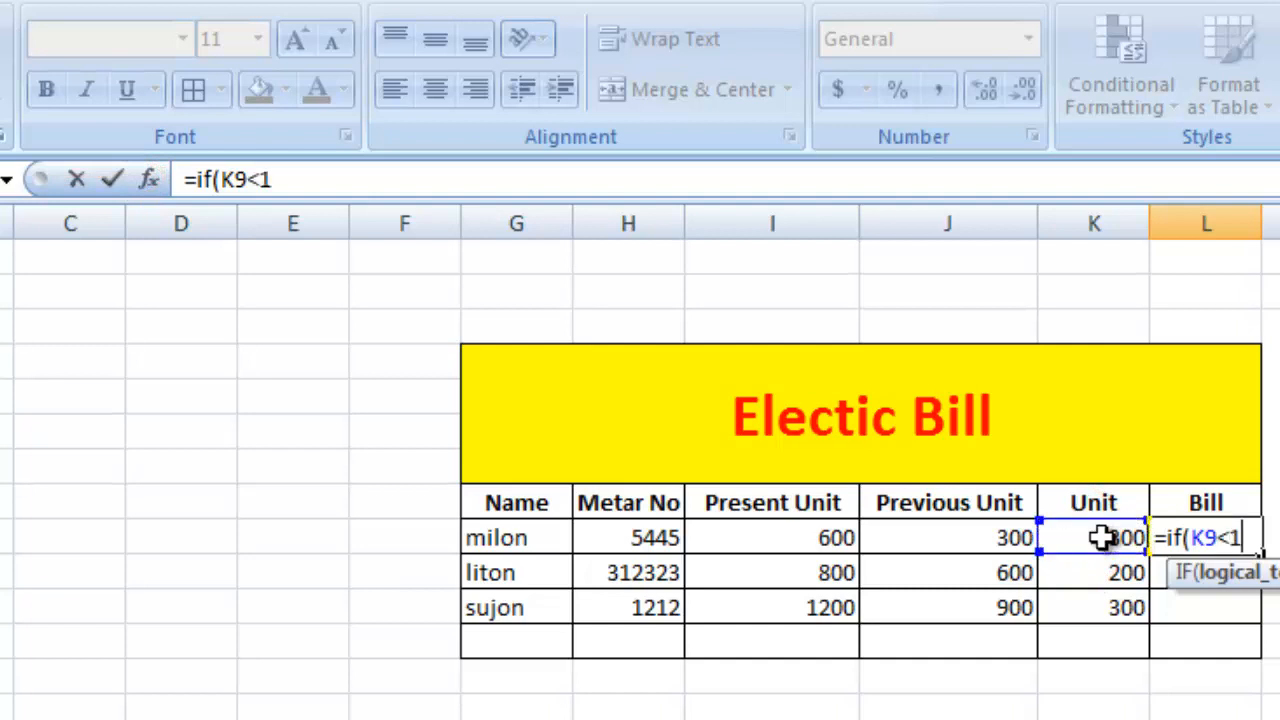
{"action": "type", "text": "0000000000000000000000000000000"}
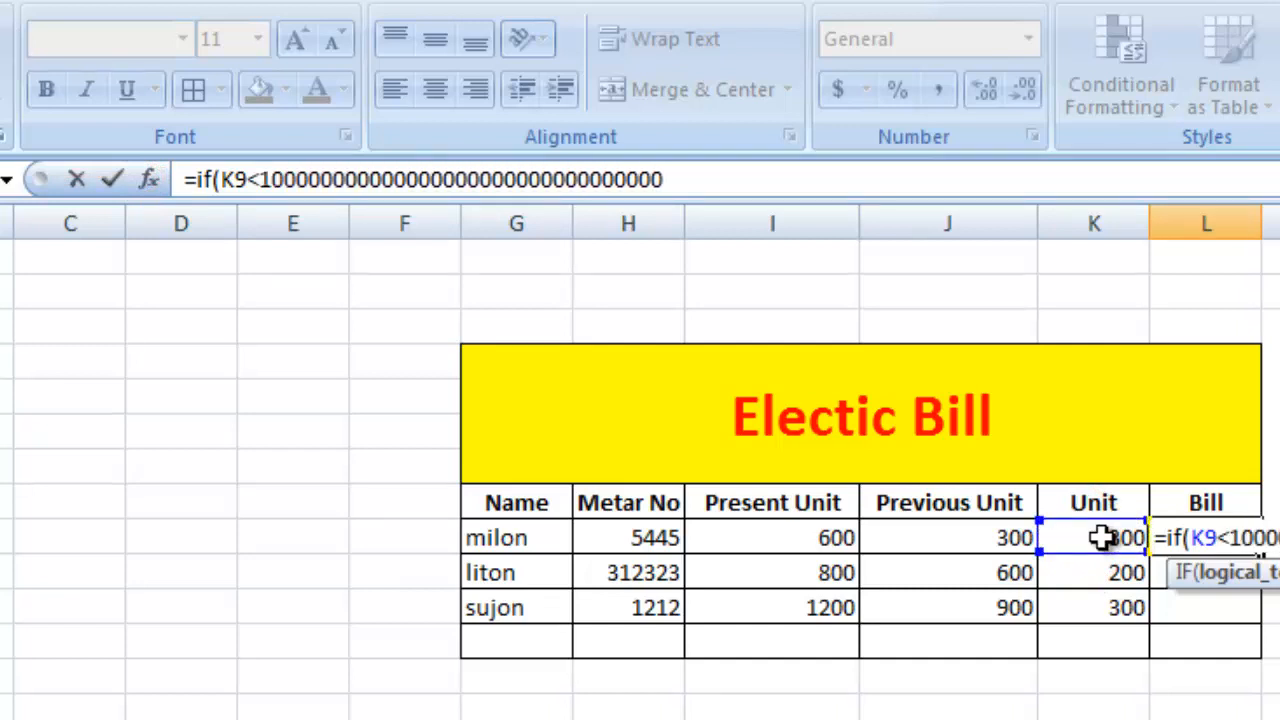
{"action": "left_click", "coordinate": [1238, 538]}
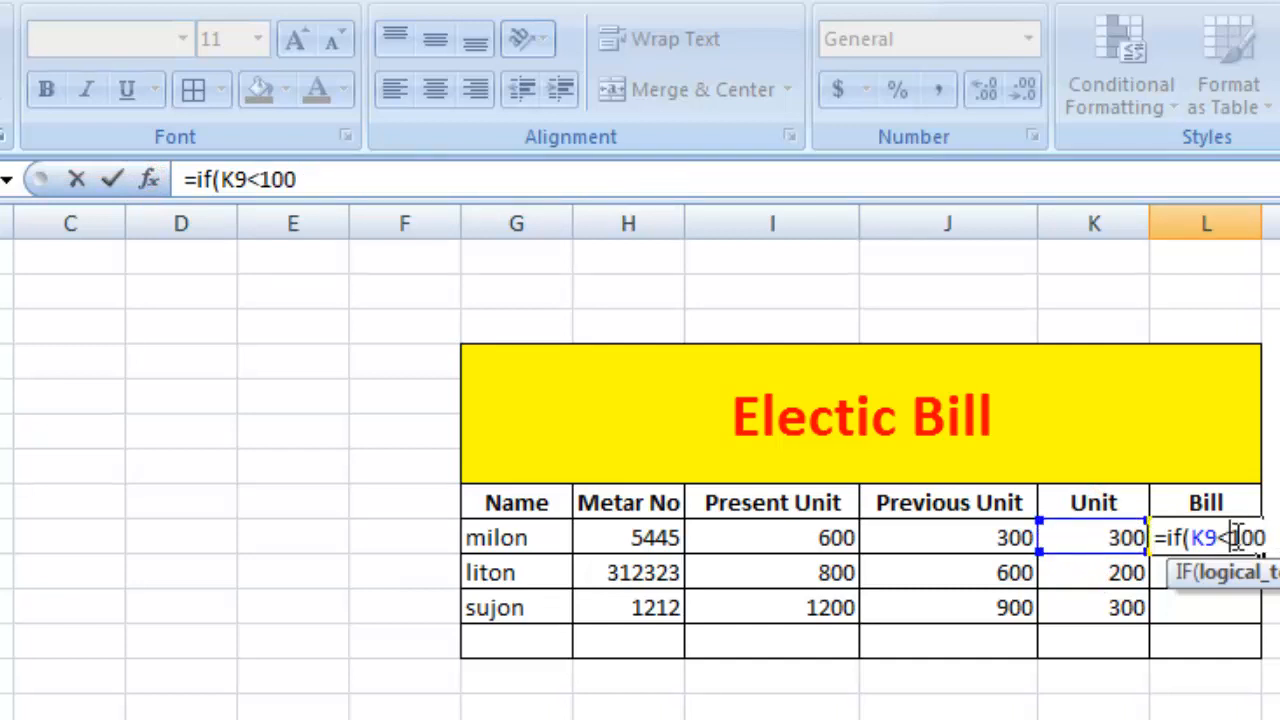
{"action": "type", "text": "=if(K9<=100,"}
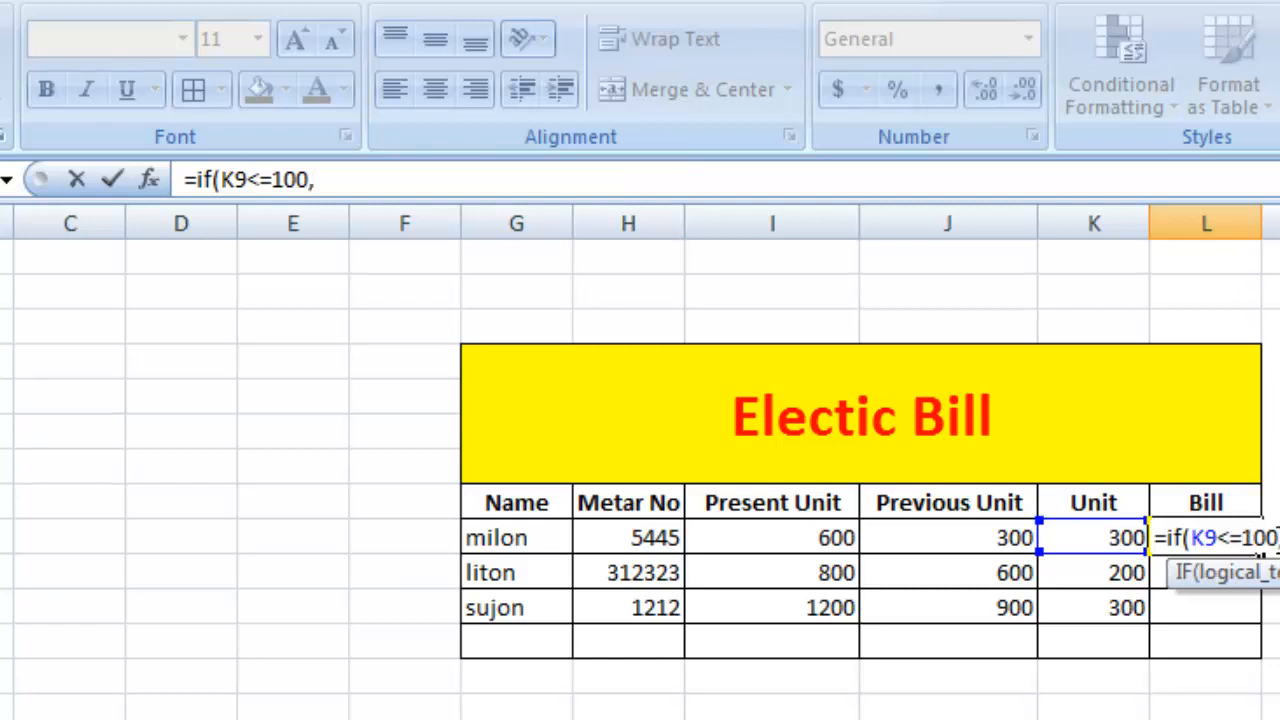
{"action": "left_click", "coordinate": [1131, 537]}
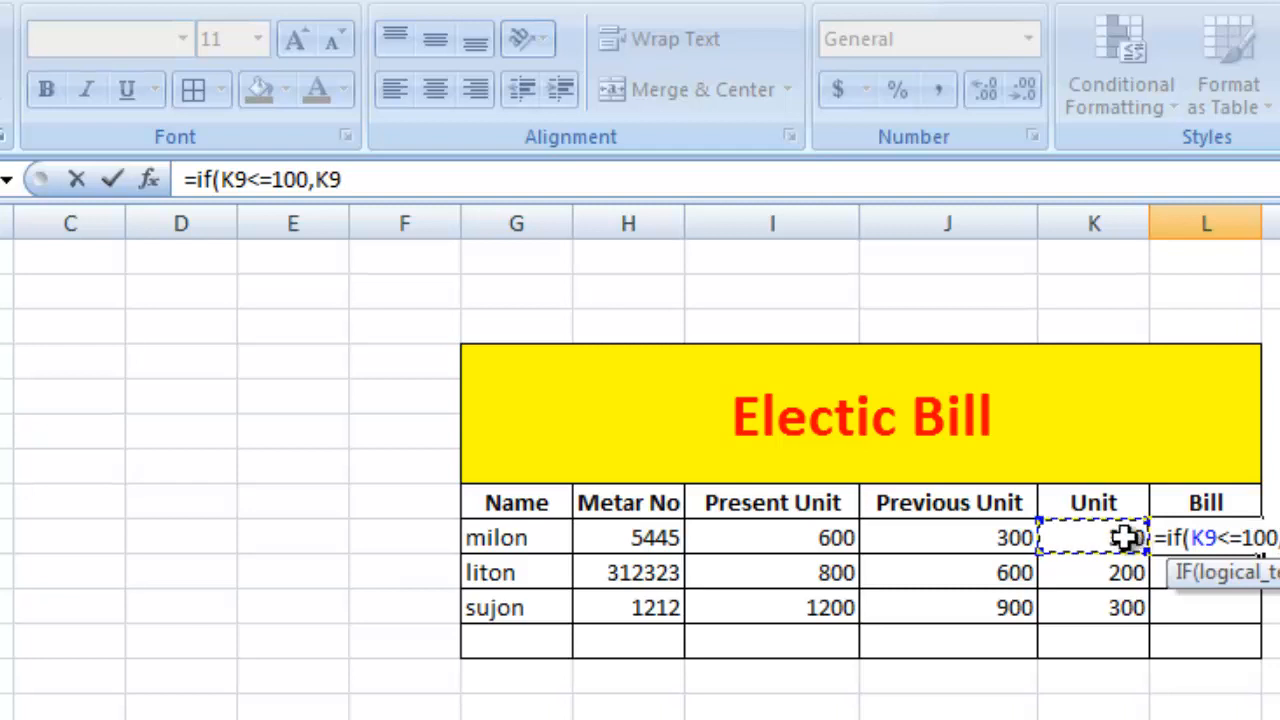
{"action": "type", "text": "*"}
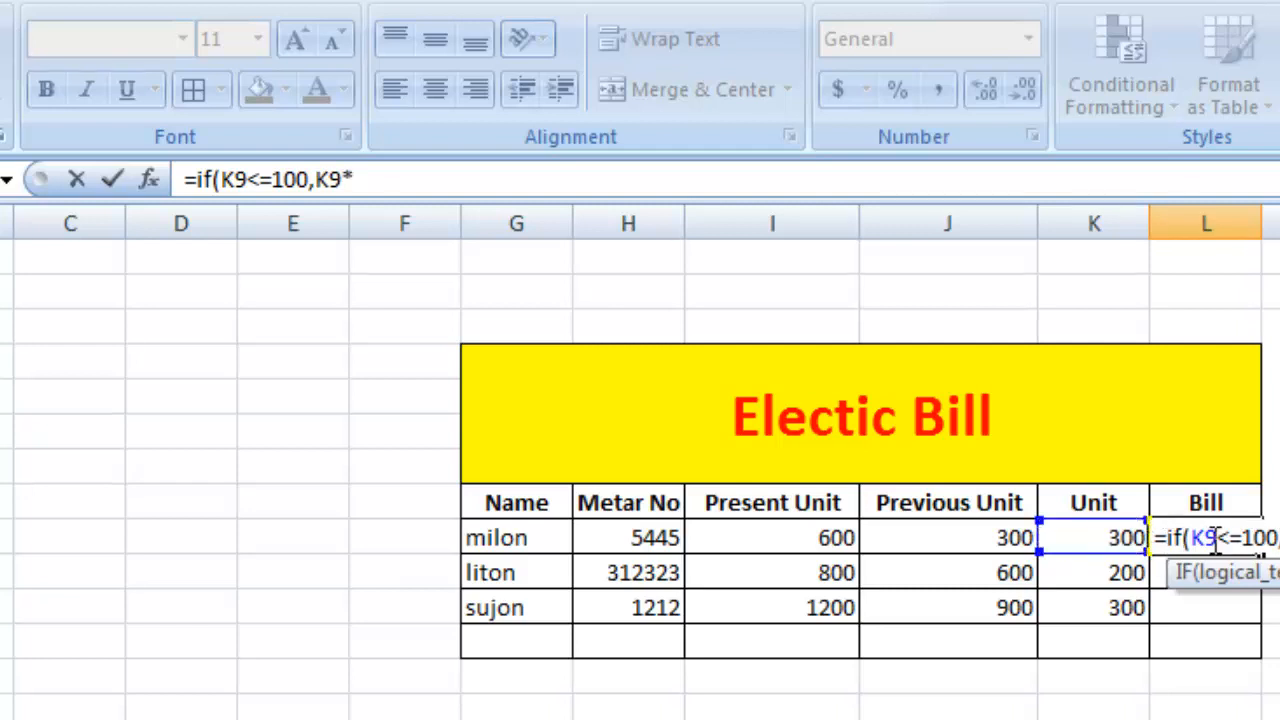
{"action": "type", "text": "6.5,if"}
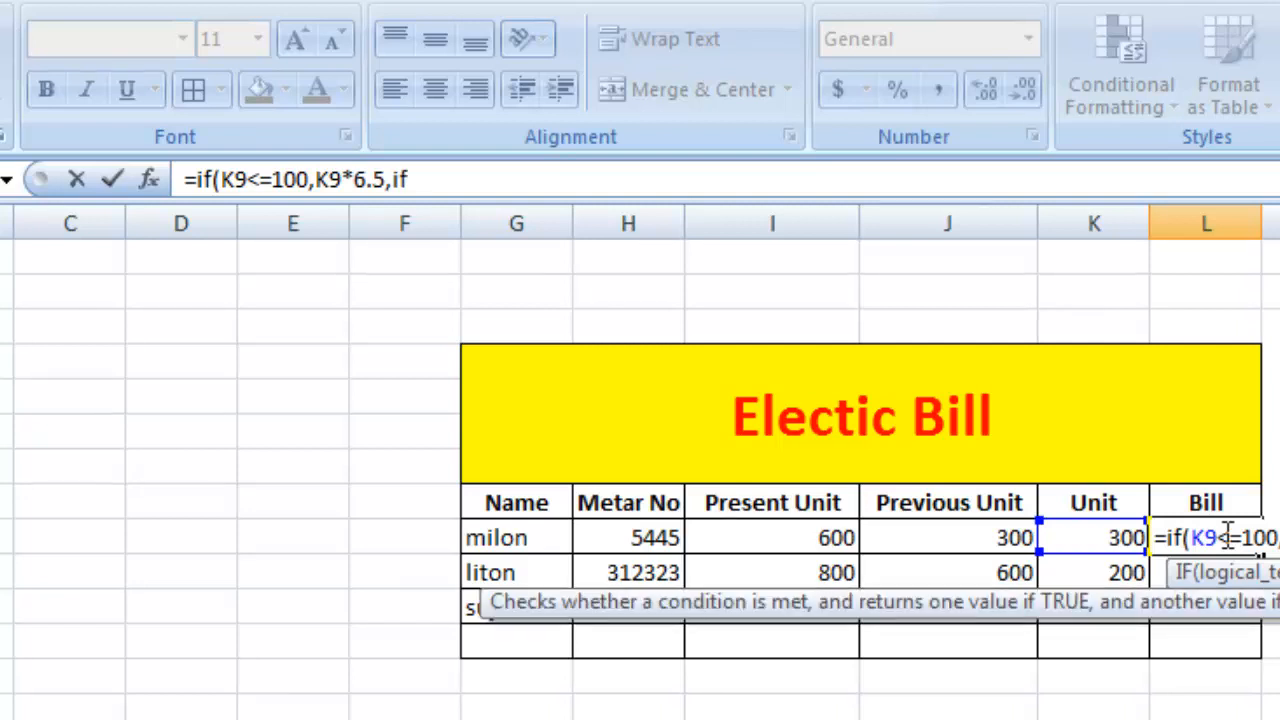
- Nest a second IF in the Bill formula that returns K9*8.5 when K9<300
{"action": "type", "text": "("}
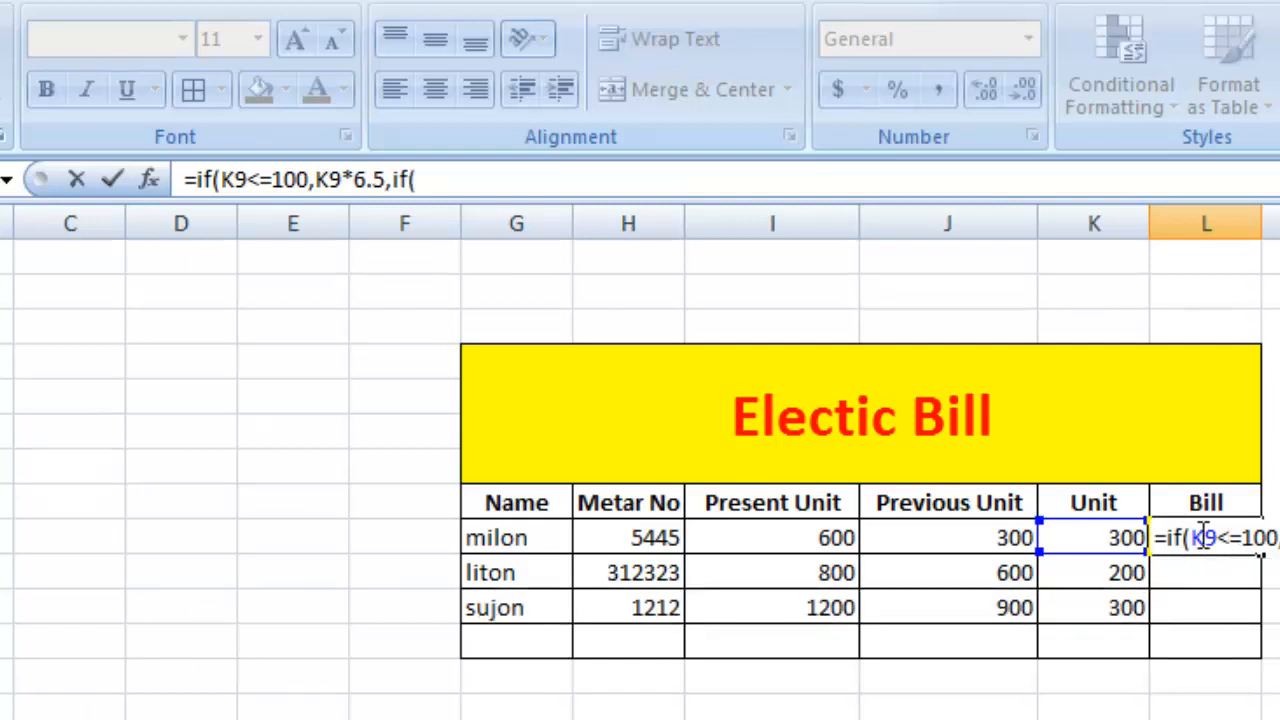
{"action": "left_click", "coordinate": [1120, 538]}
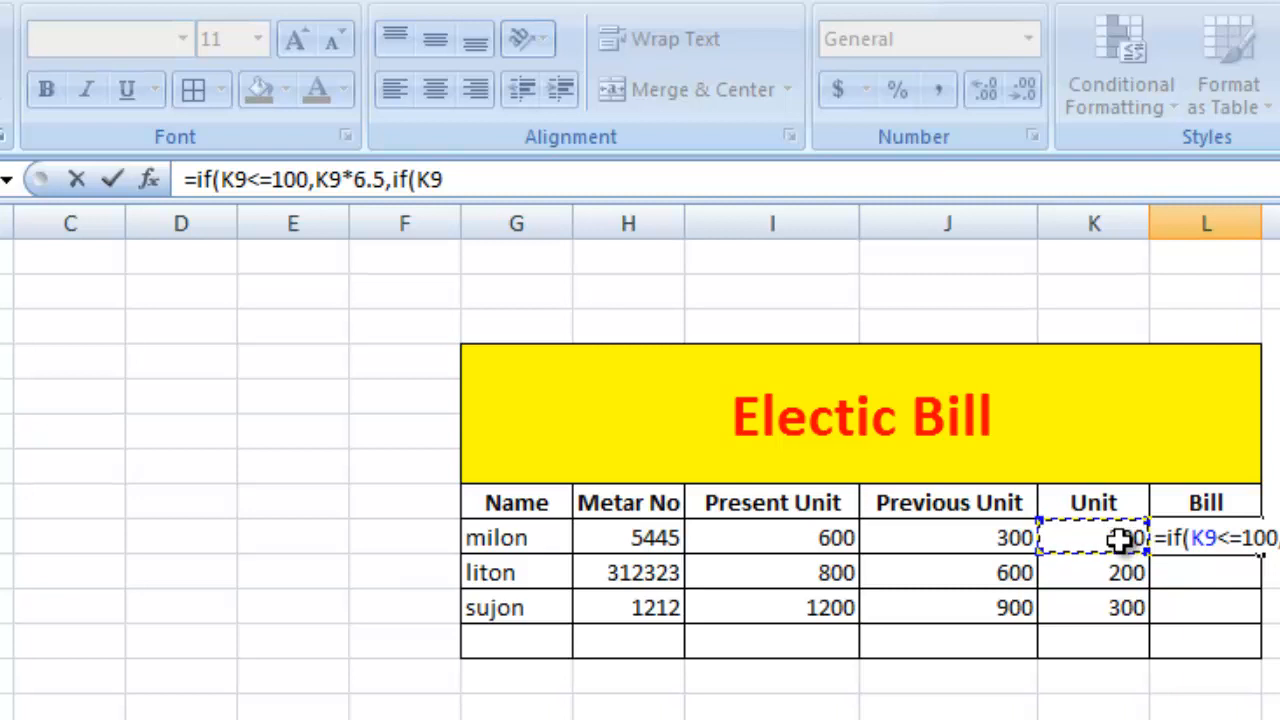
{"action": "type", "text": "<300"}
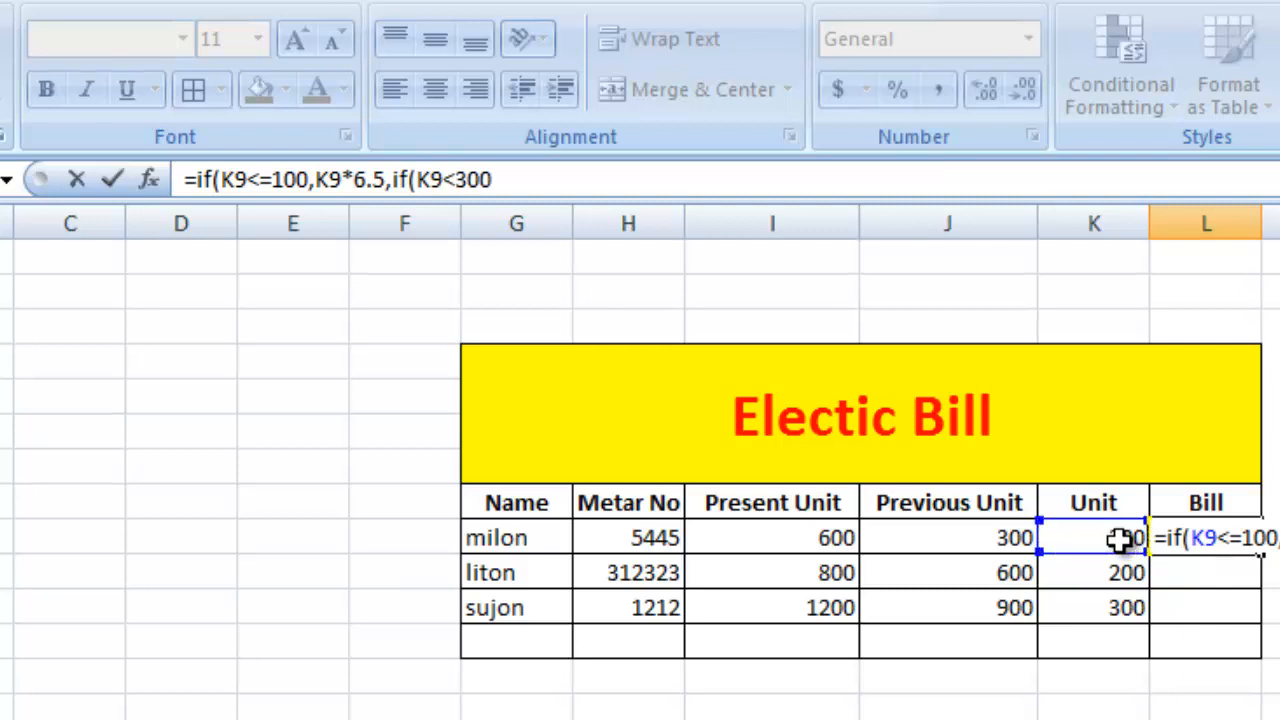
{"action": "type", "text": ","}
{"action": "left_click", "coordinate": [1118, 539]}
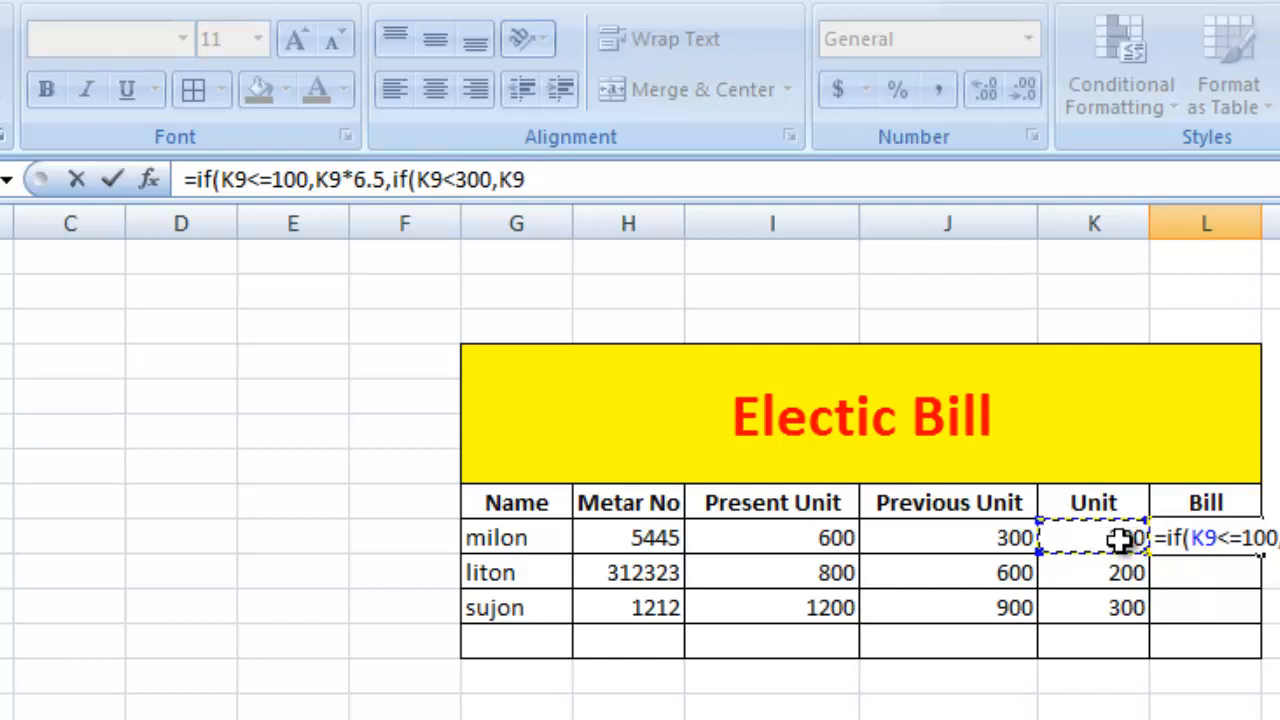
{"action": "type", "text": "*8.5"}
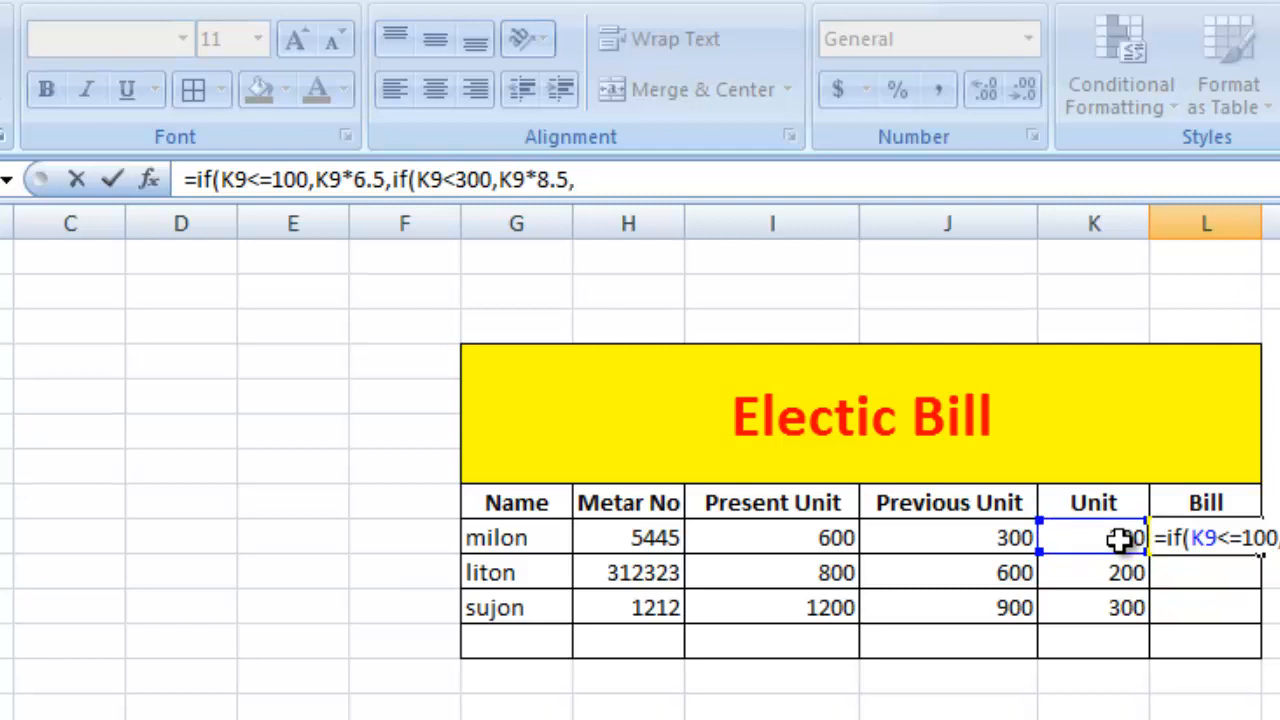
- Nest a third IF in the Bill formula with the condition K9<=500 and 11 as its true value
{"action": "type", "text": ",if"}
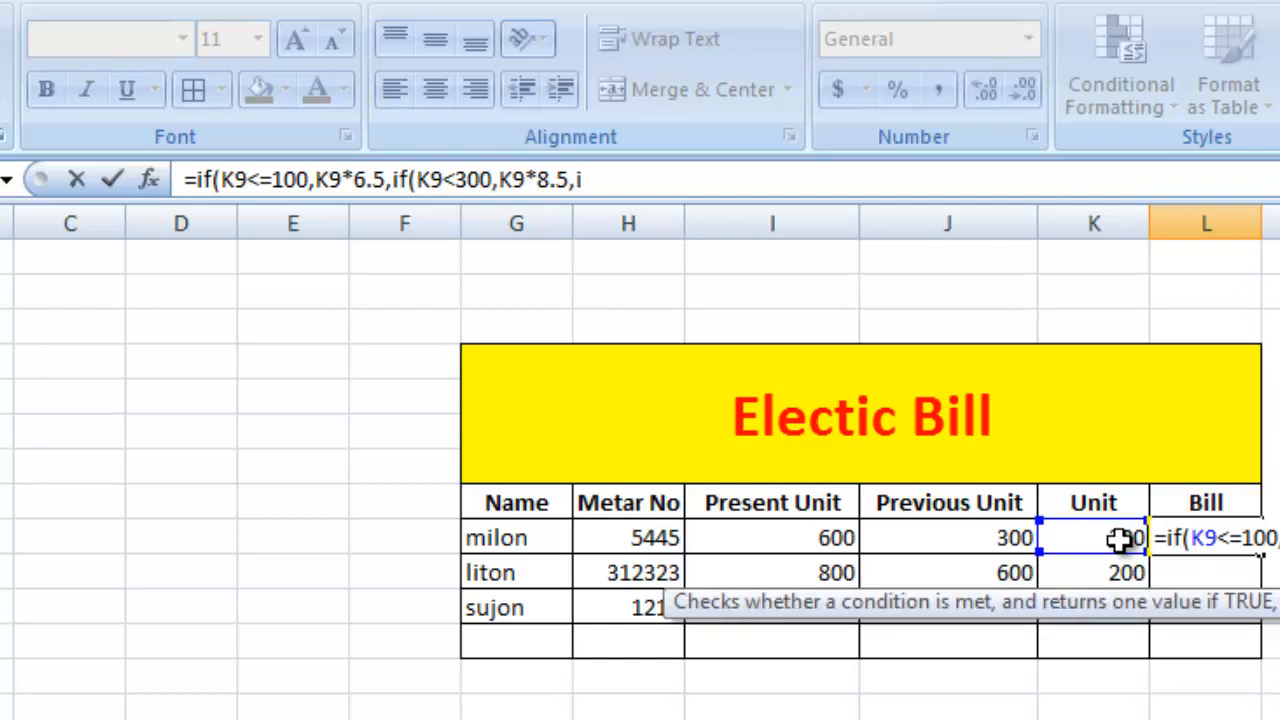
{"action": "type", "text": "("}
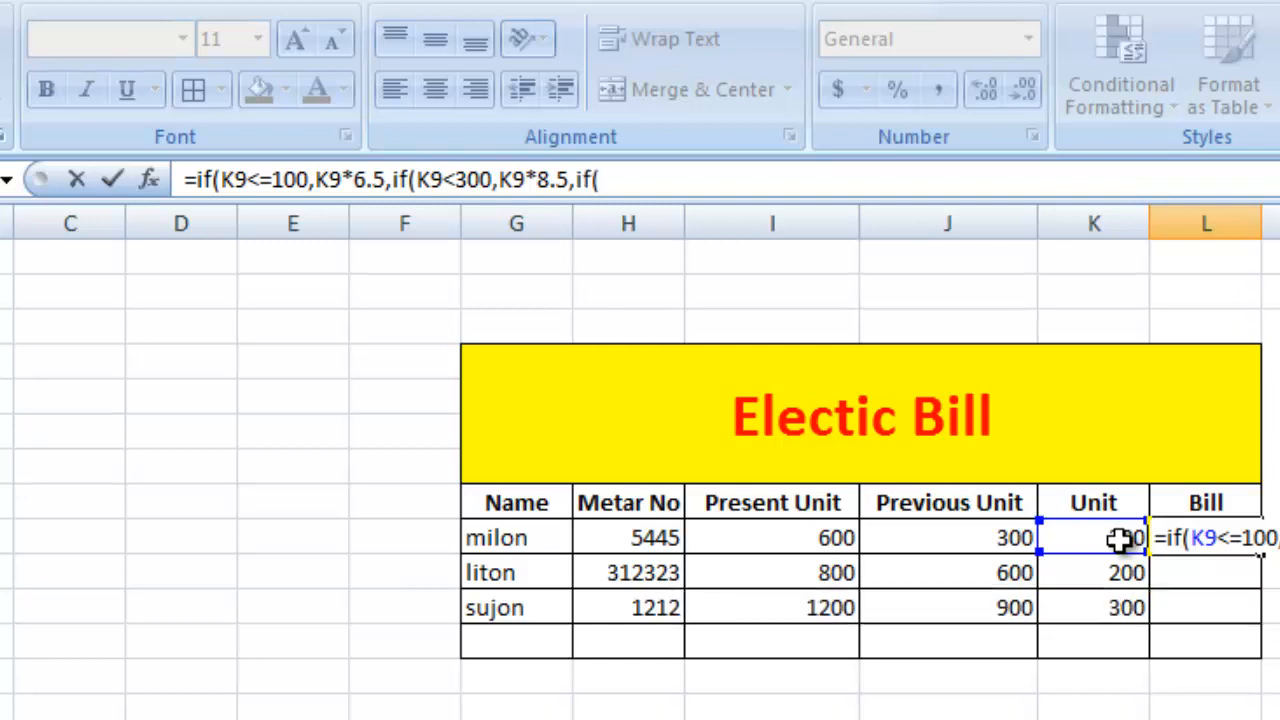
{"action": "left_click", "coordinate": [1119, 538]}
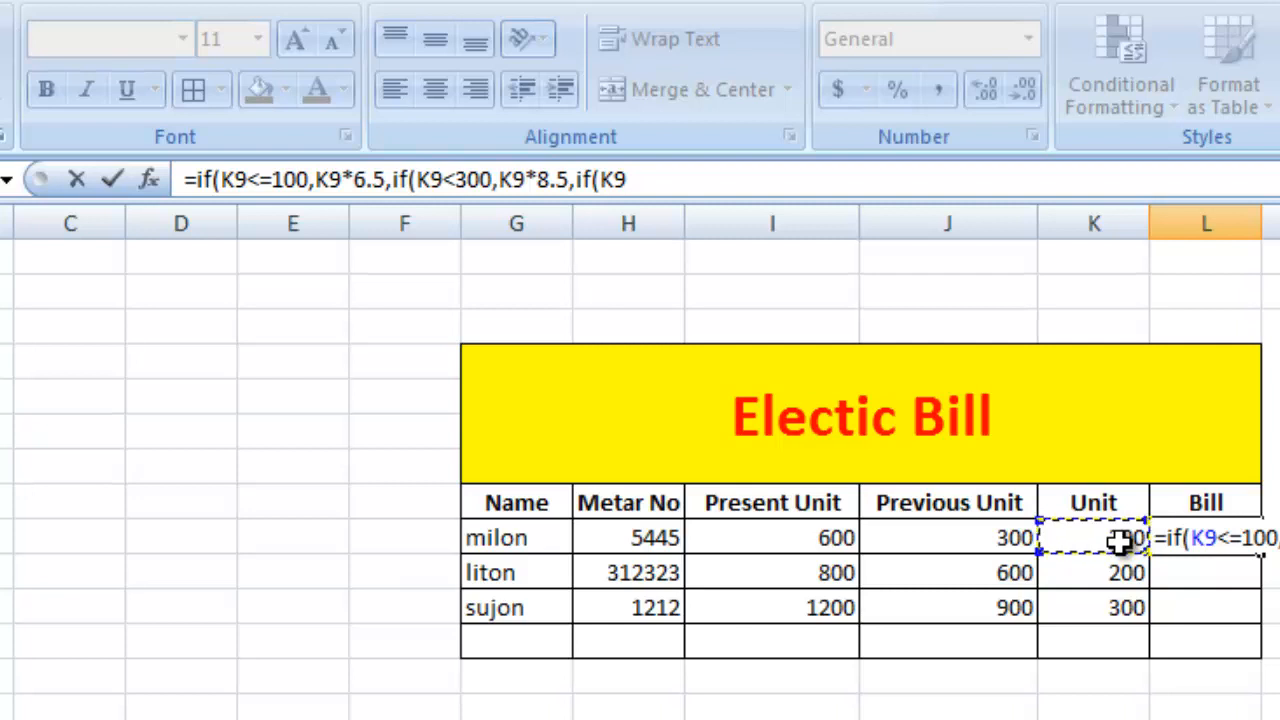
{"action": "type", "text": "<=50"}
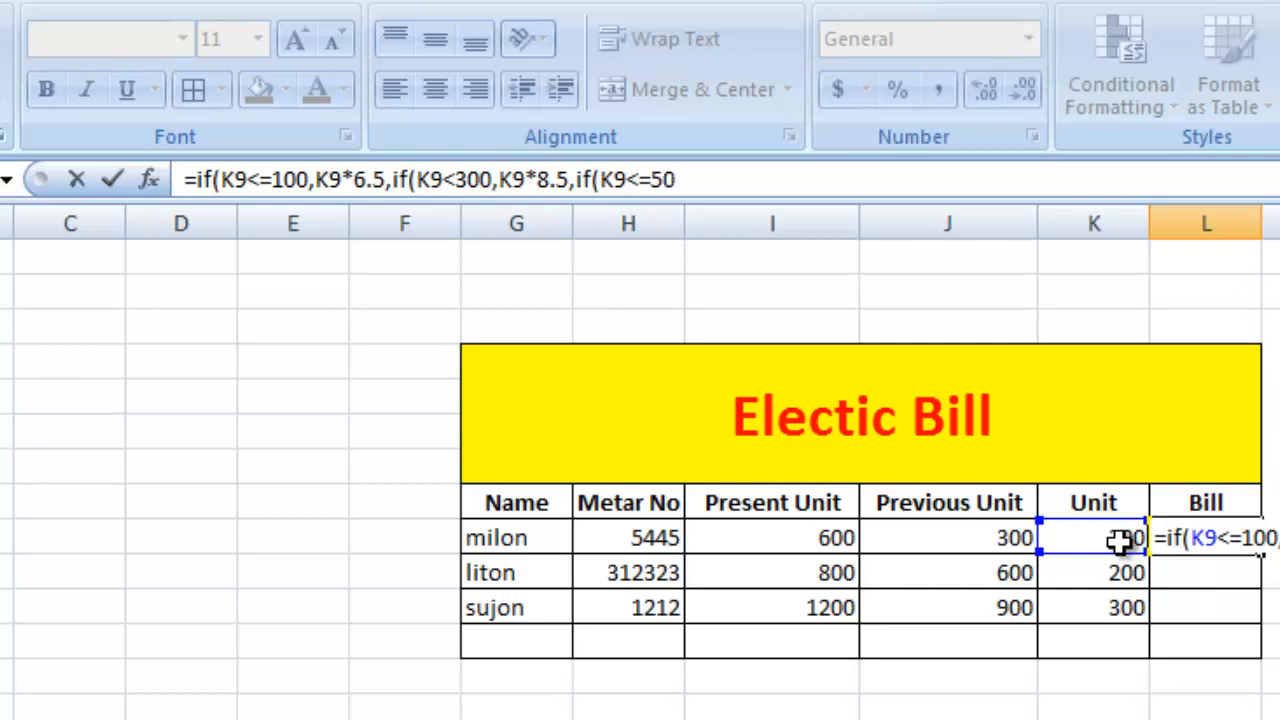
{"action": "type", "text": "0,11,"}
- Correct the third IF's true value in the Bill formula to K9*11, followed by a comma
{"action": "left_click", "coordinate": [735, 185]}
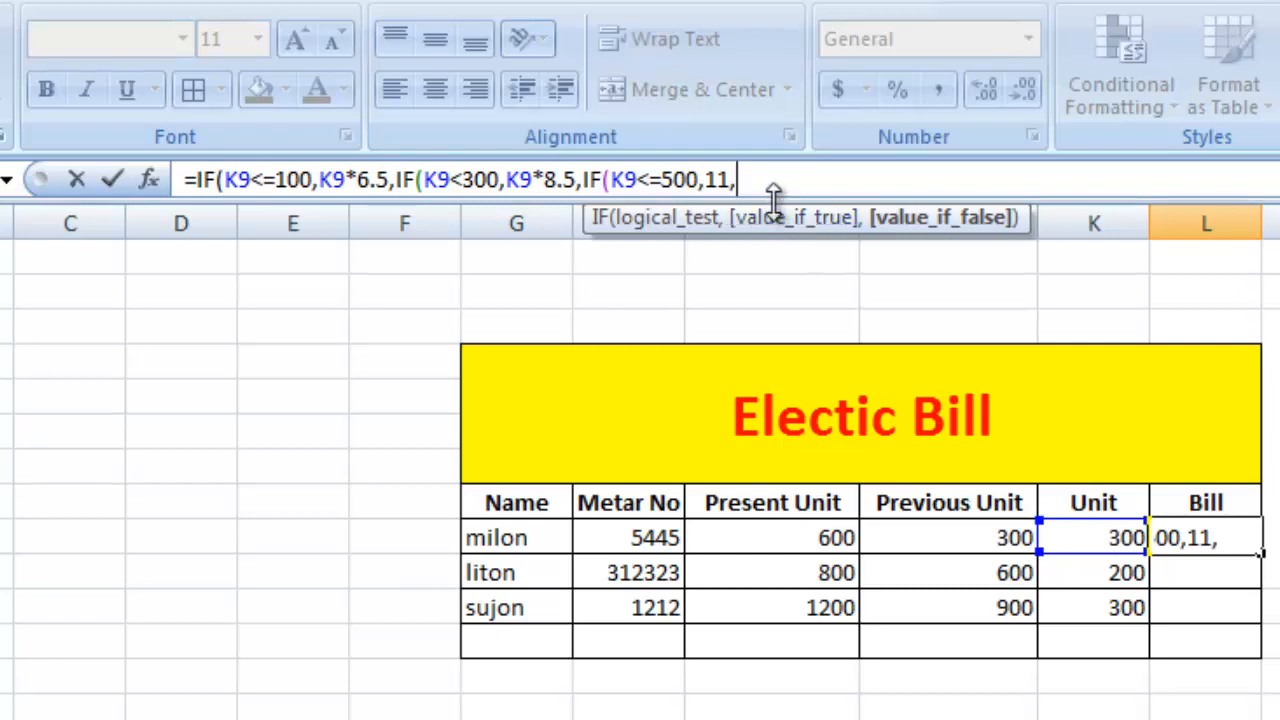
{"action": "key", "text": "BackSpace"}
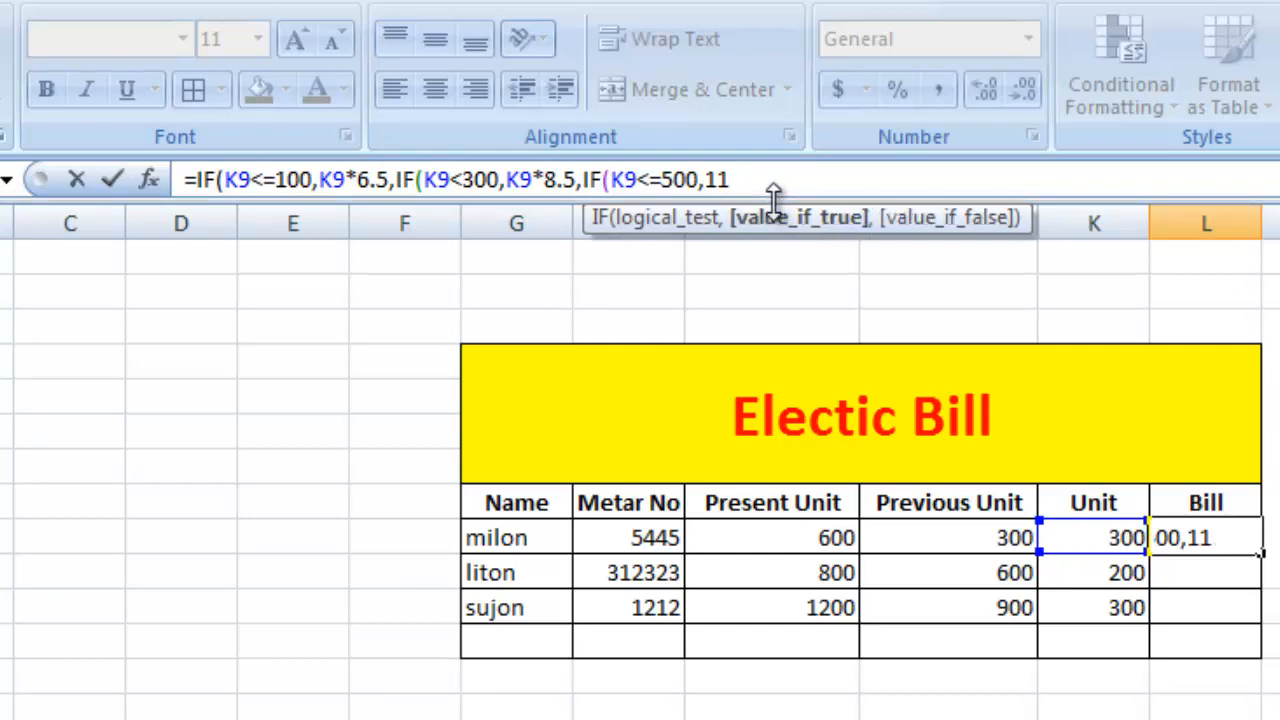
{"action": "key", "text": "BackSpace"}
{"action": "key", "text": "BackSpace"}
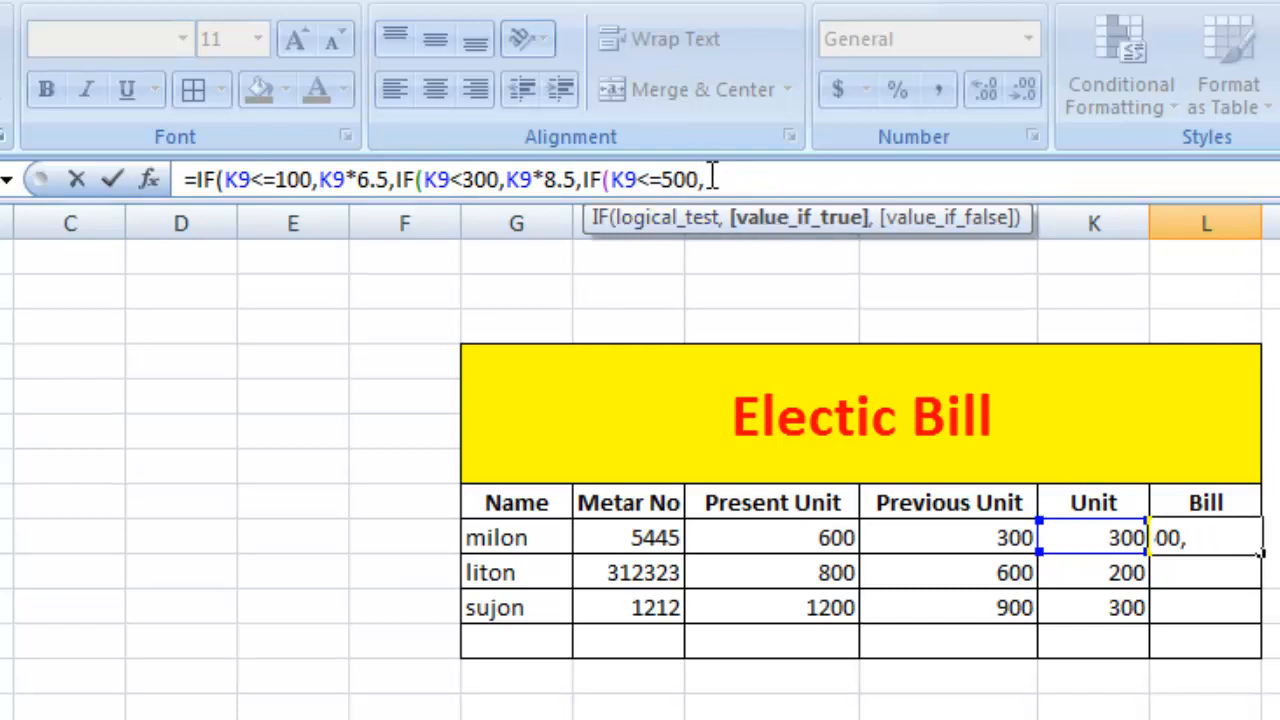
{"action": "left_click", "coordinate": [1112, 538]}
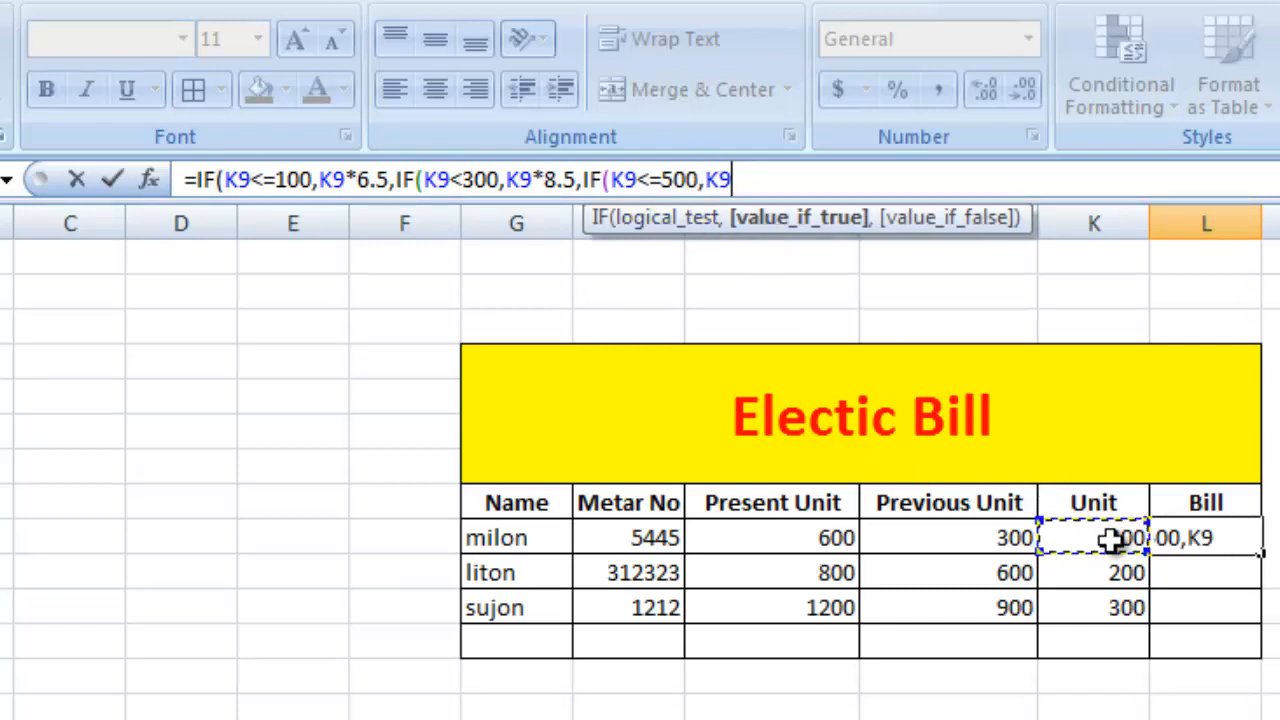
{"action": "type", "text": "*"}
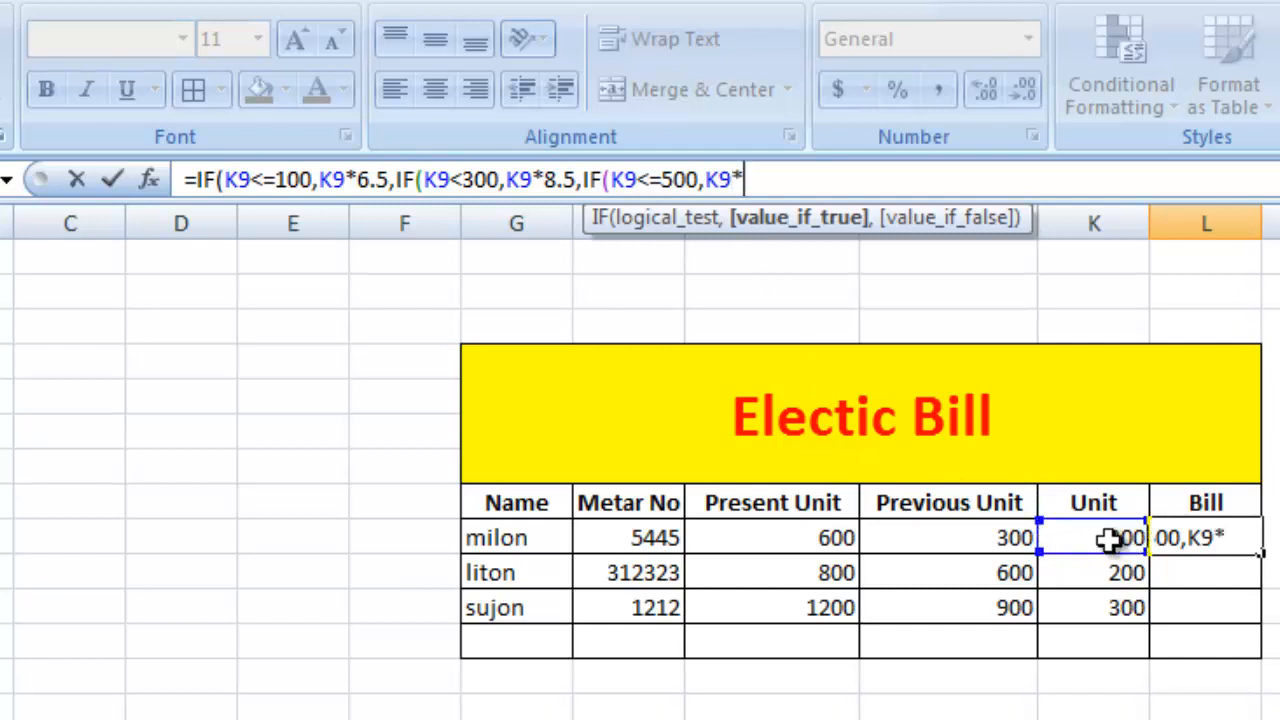
{"action": "type", "text": "11,"}
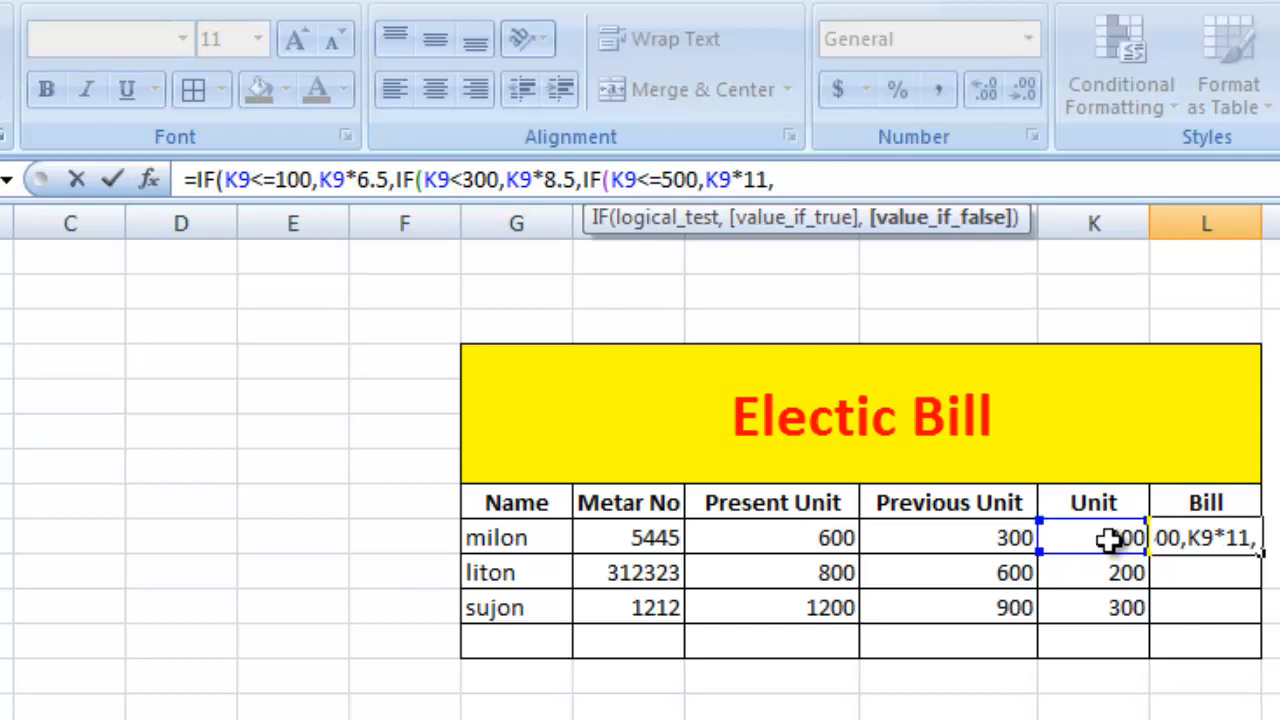
- Finish the nested IF Bill formula with K9*14 as the final false value and close all three IF functions
{"action": "left_click", "coordinate": [1110, 540]}
{"action": "type", "text": "*"}
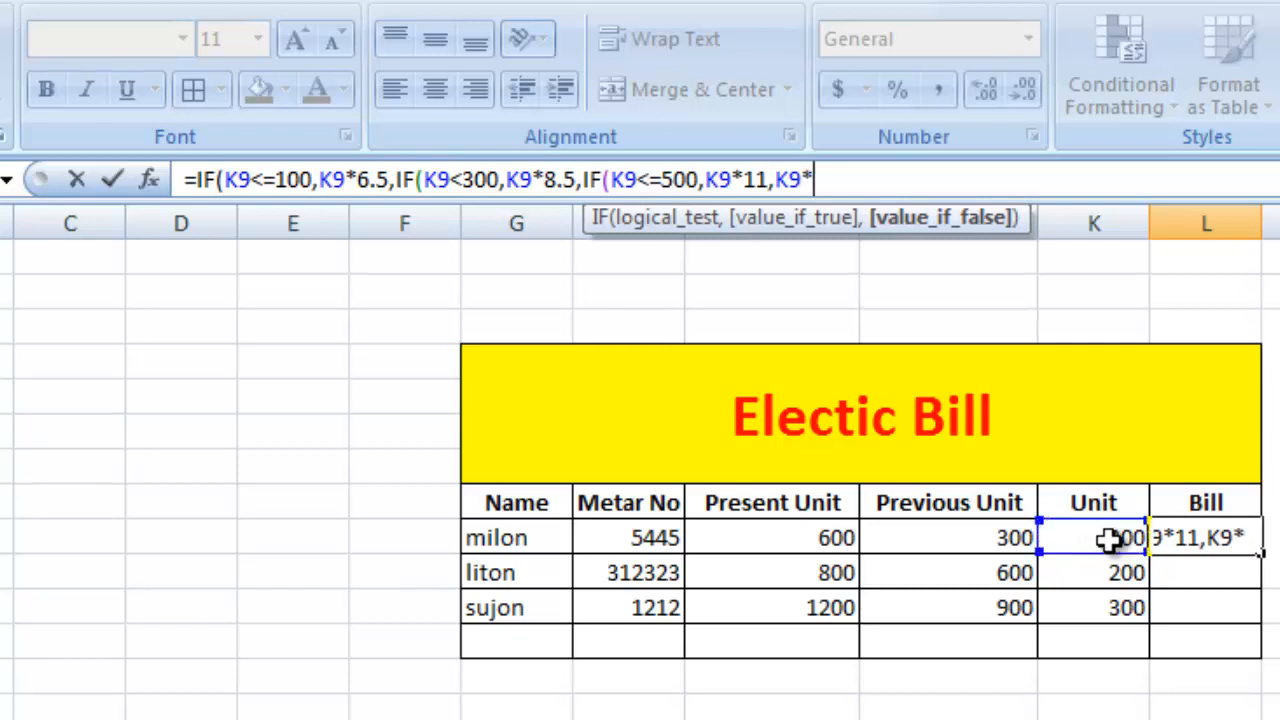
{"action": "type", "text": "14"}
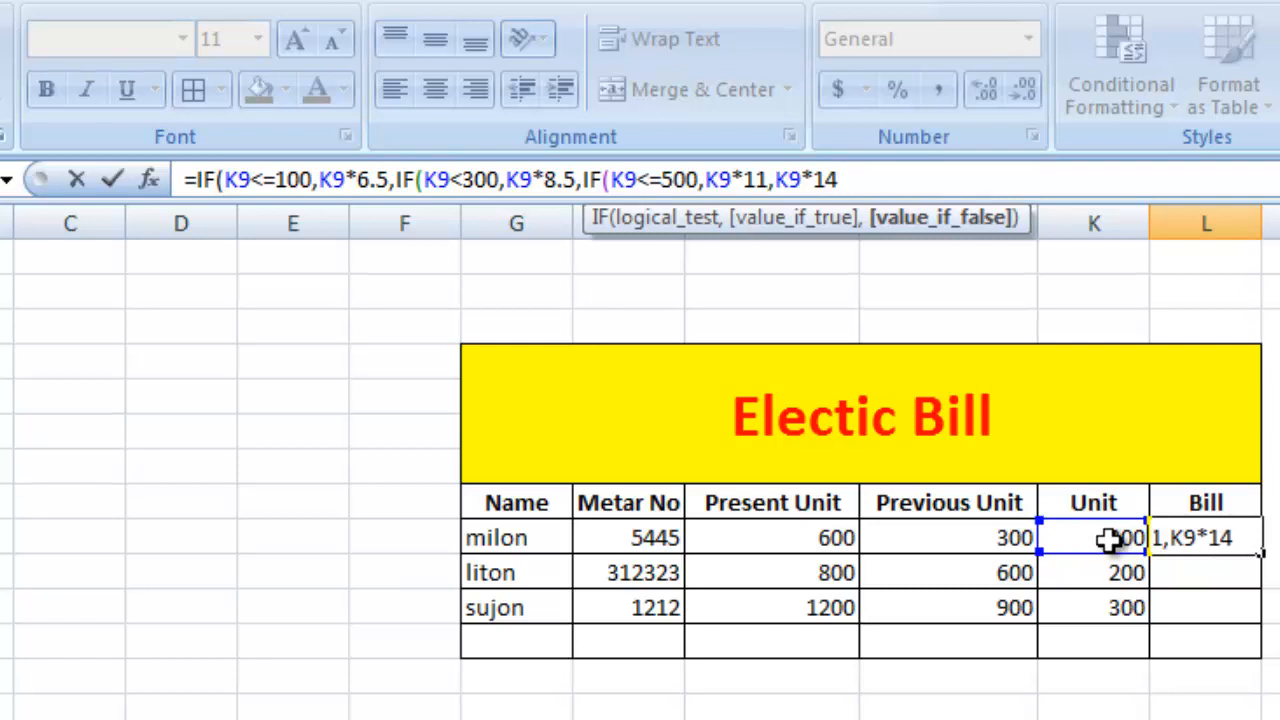
{"action": "type", "text": "))"}
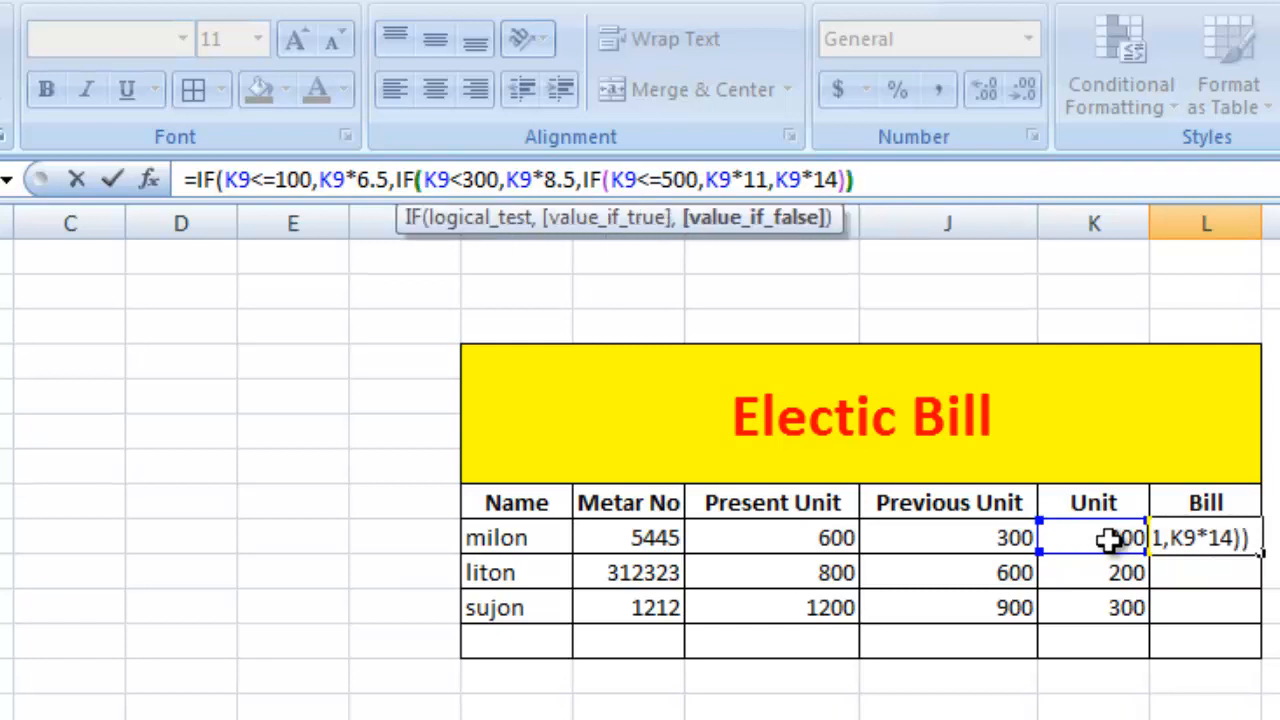
{"action": "type", "text": ")"}
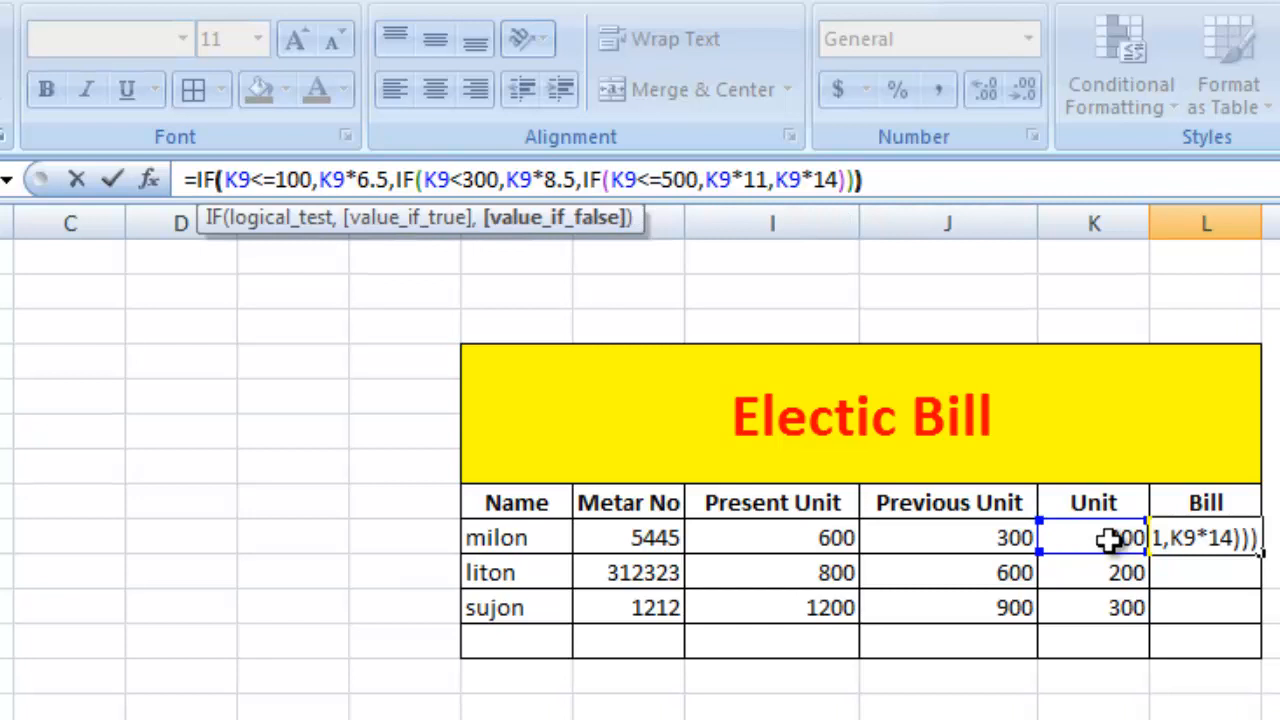
{"action": "key", "text": "Return"}
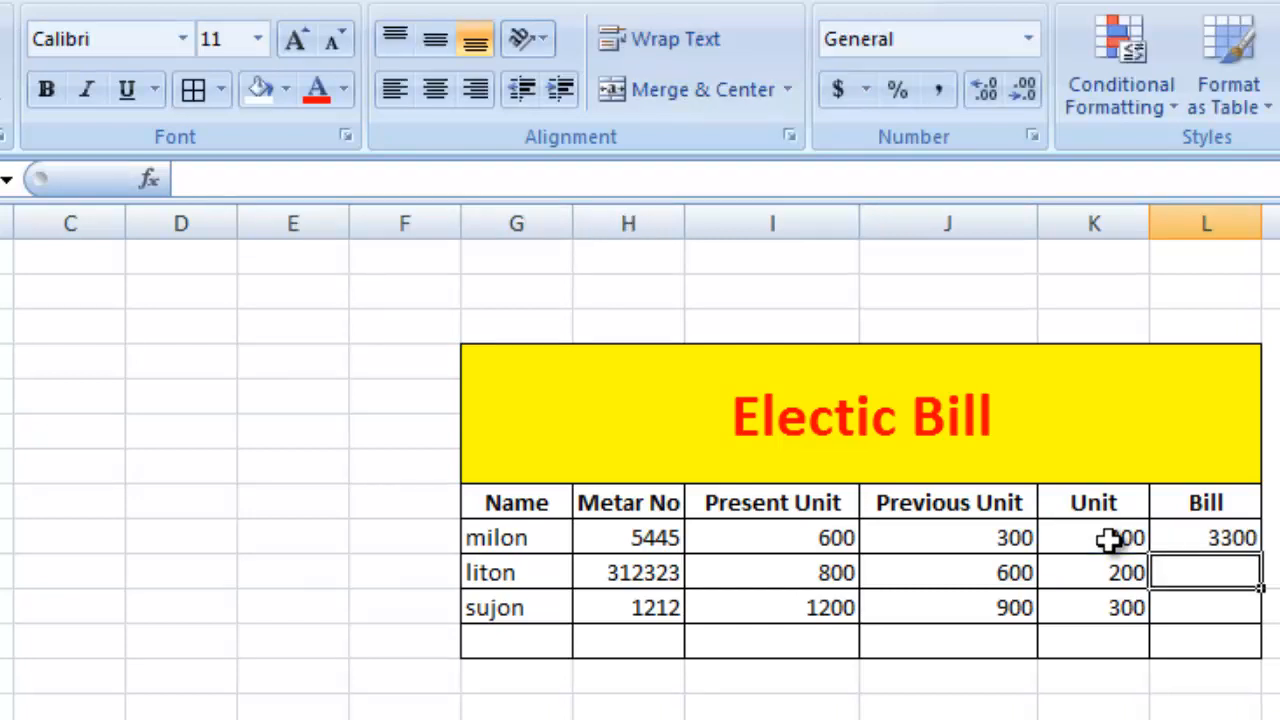
- Fill the first customer's Bill formula down through the other two customers' rows
{"action": "left_click", "coordinate": [1232, 540]}
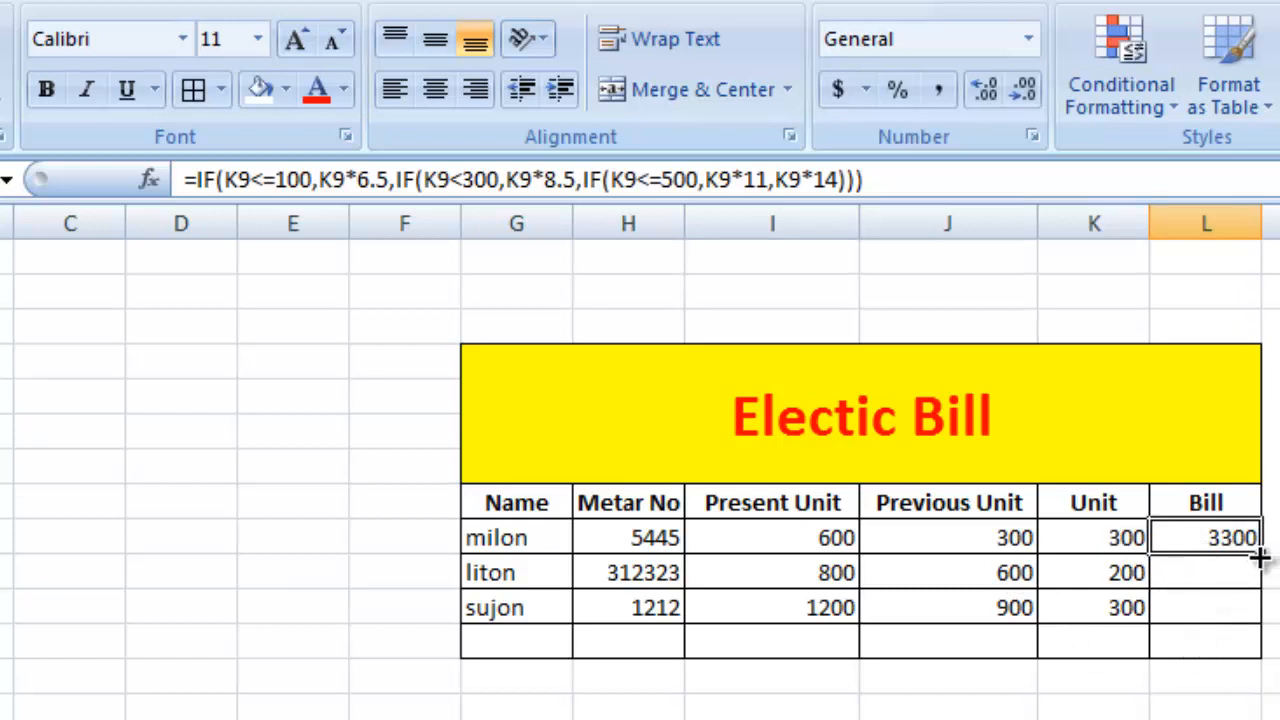
{"action": "left_click_drag", "start_coordinate": [1260, 558], "coordinate": [1257, 626]}
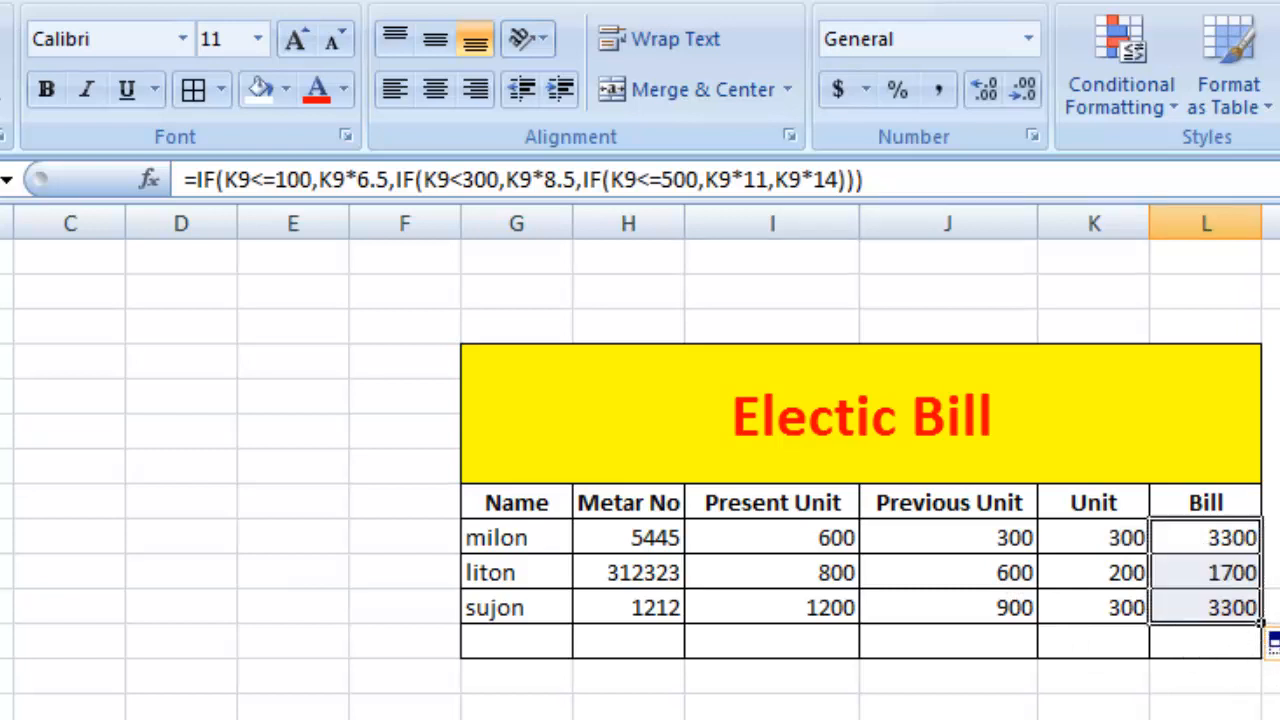